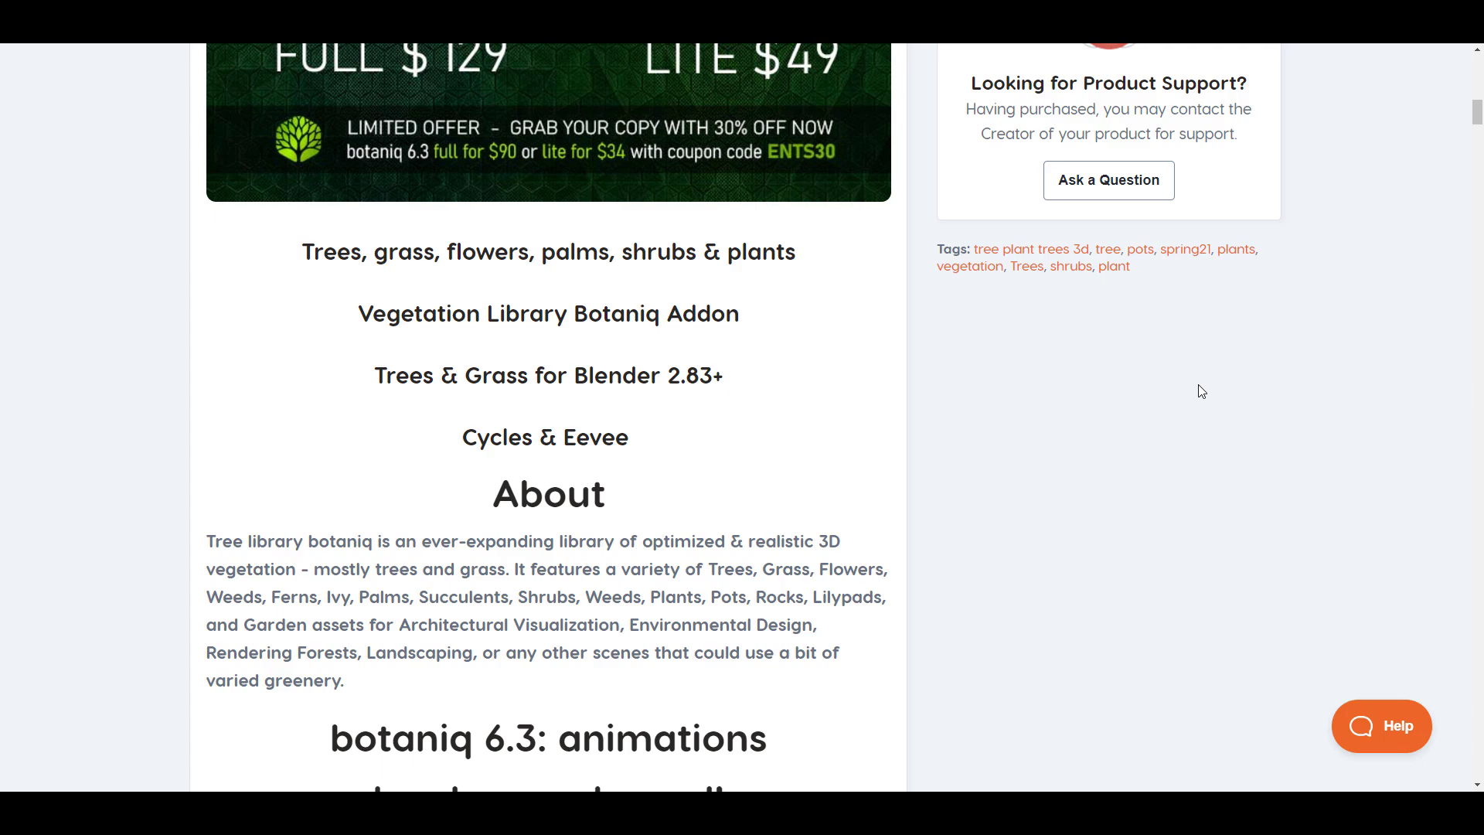
# Step: Read through the botaniq product page, covering the library description, the 6.3 animations release, the tree previews and the vine drawing section
pyautogui.scroll(-5, 1202, 391)
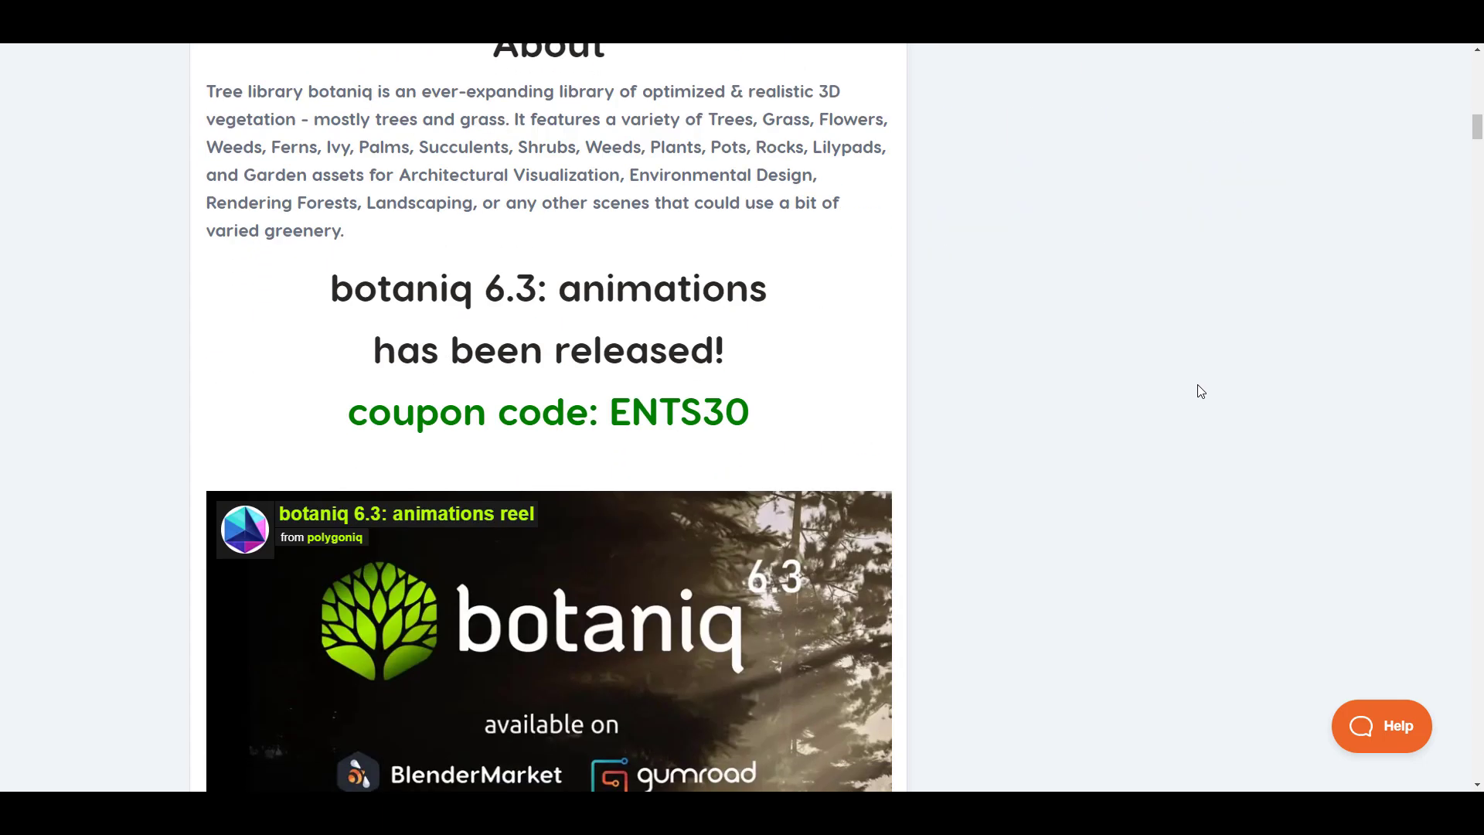
pyautogui.scroll(-5, 1201, 390)
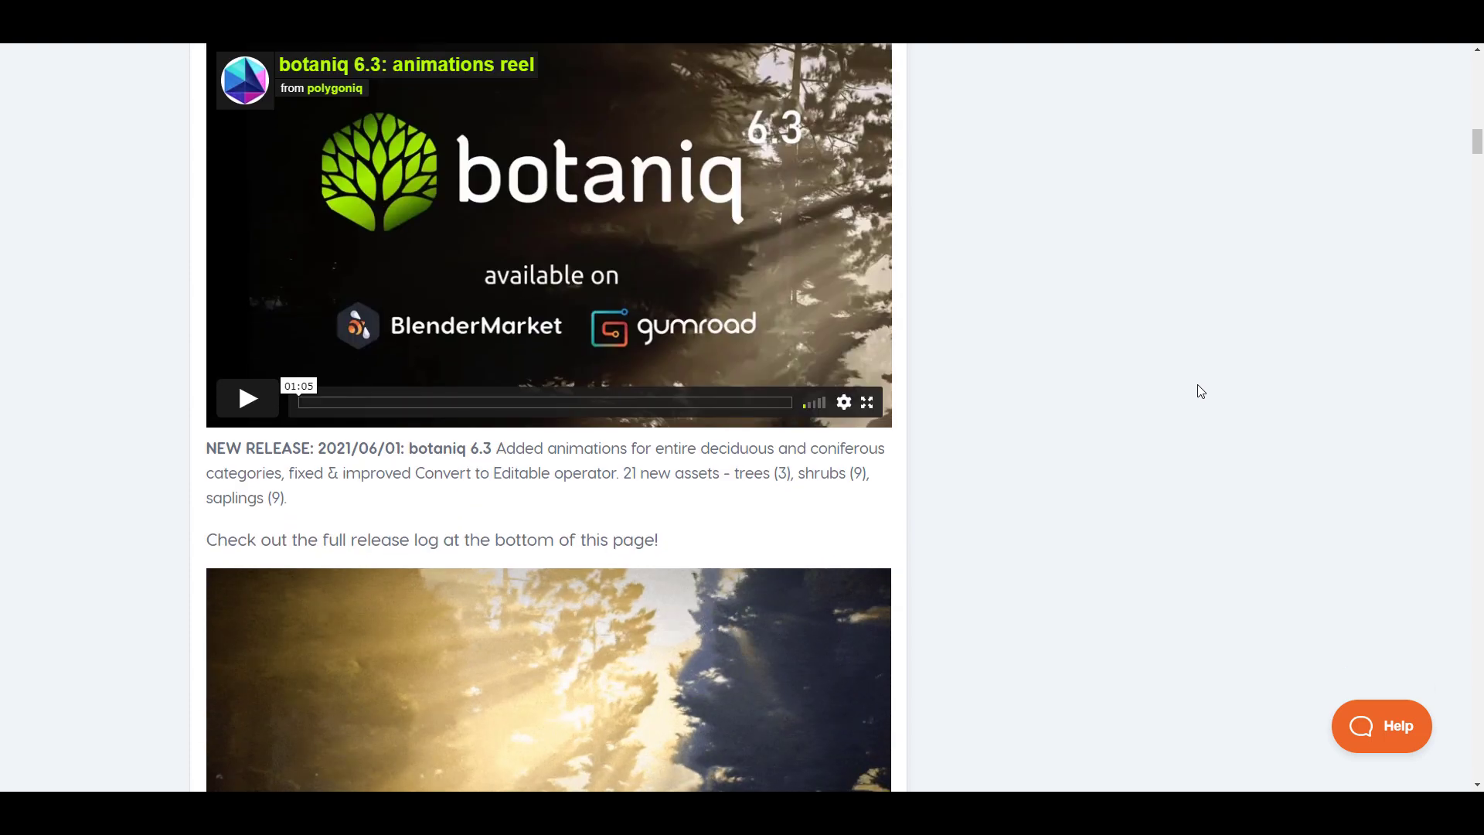
pyautogui.scroll(-1, 1200, 391)
pyautogui.scroll(-2, 1201, 391)
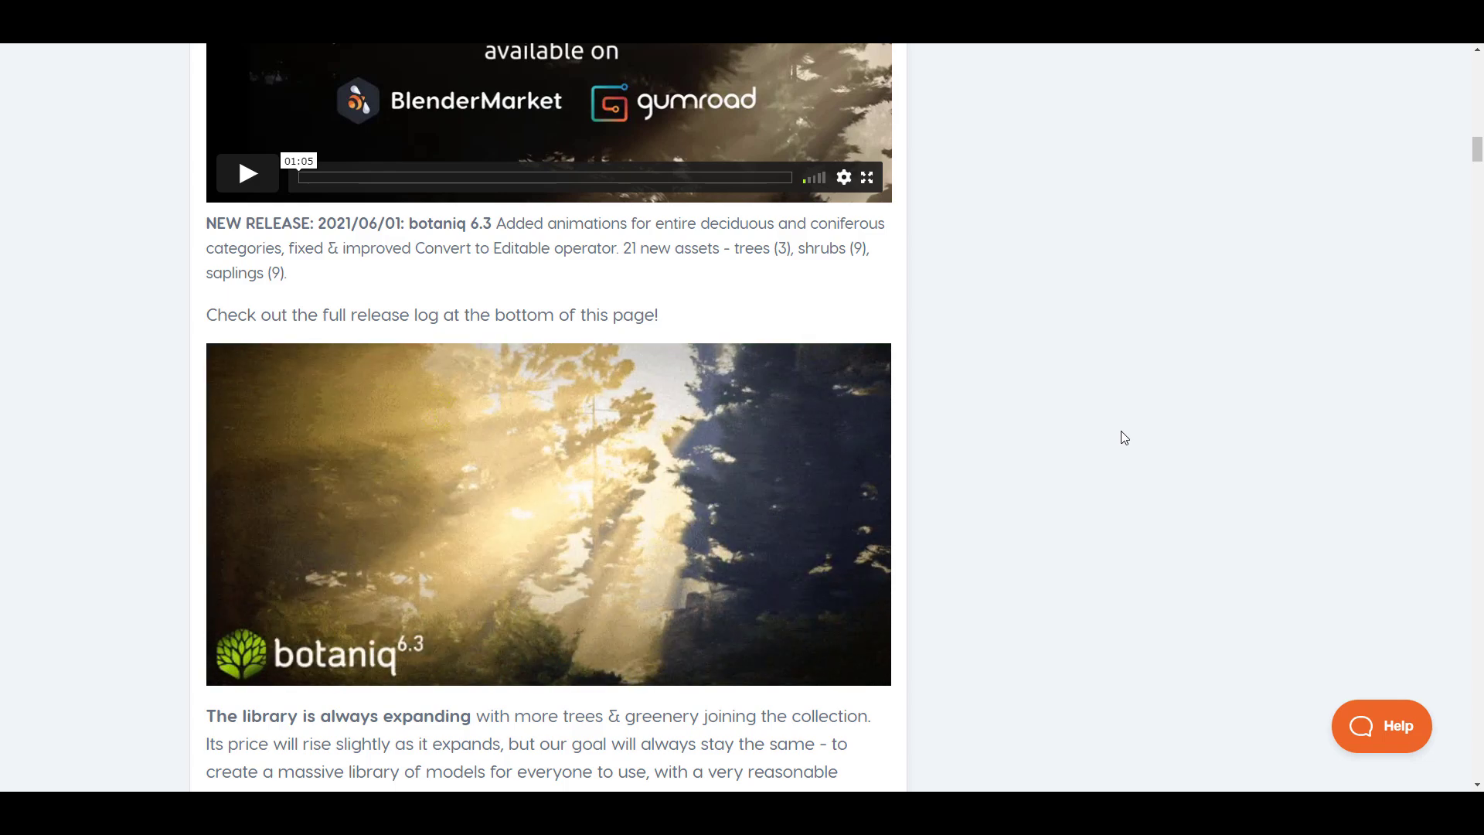
pyautogui.scroll(-3, 1125, 437)
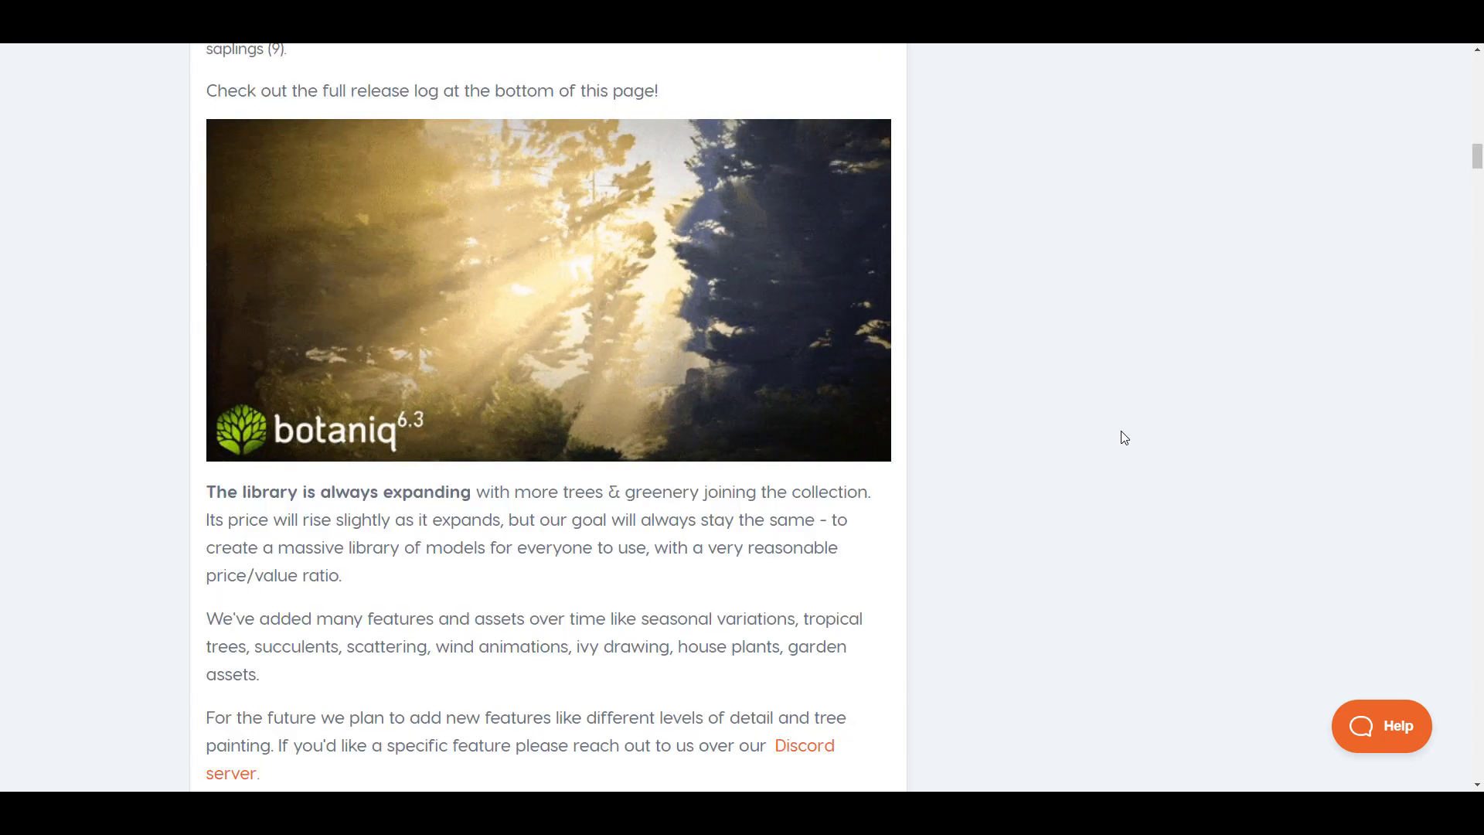
pyautogui.scroll(-2, 1135, 429)
pyautogui.scroll(-5, 1136, 427)
pyautogui.scroll(-10, 1146, 418)
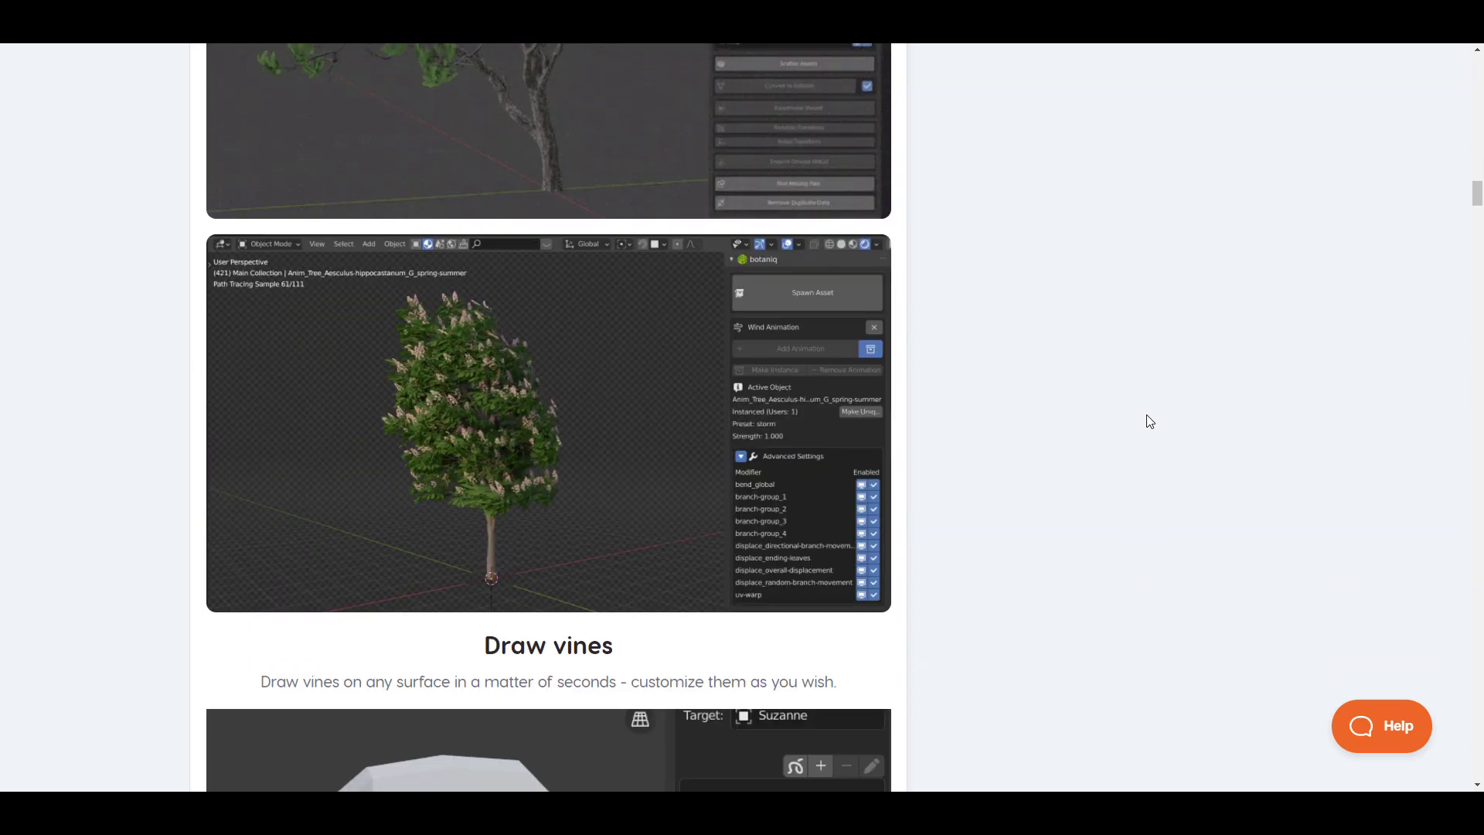
pyautogui.scroll(-5, 1150, 420)
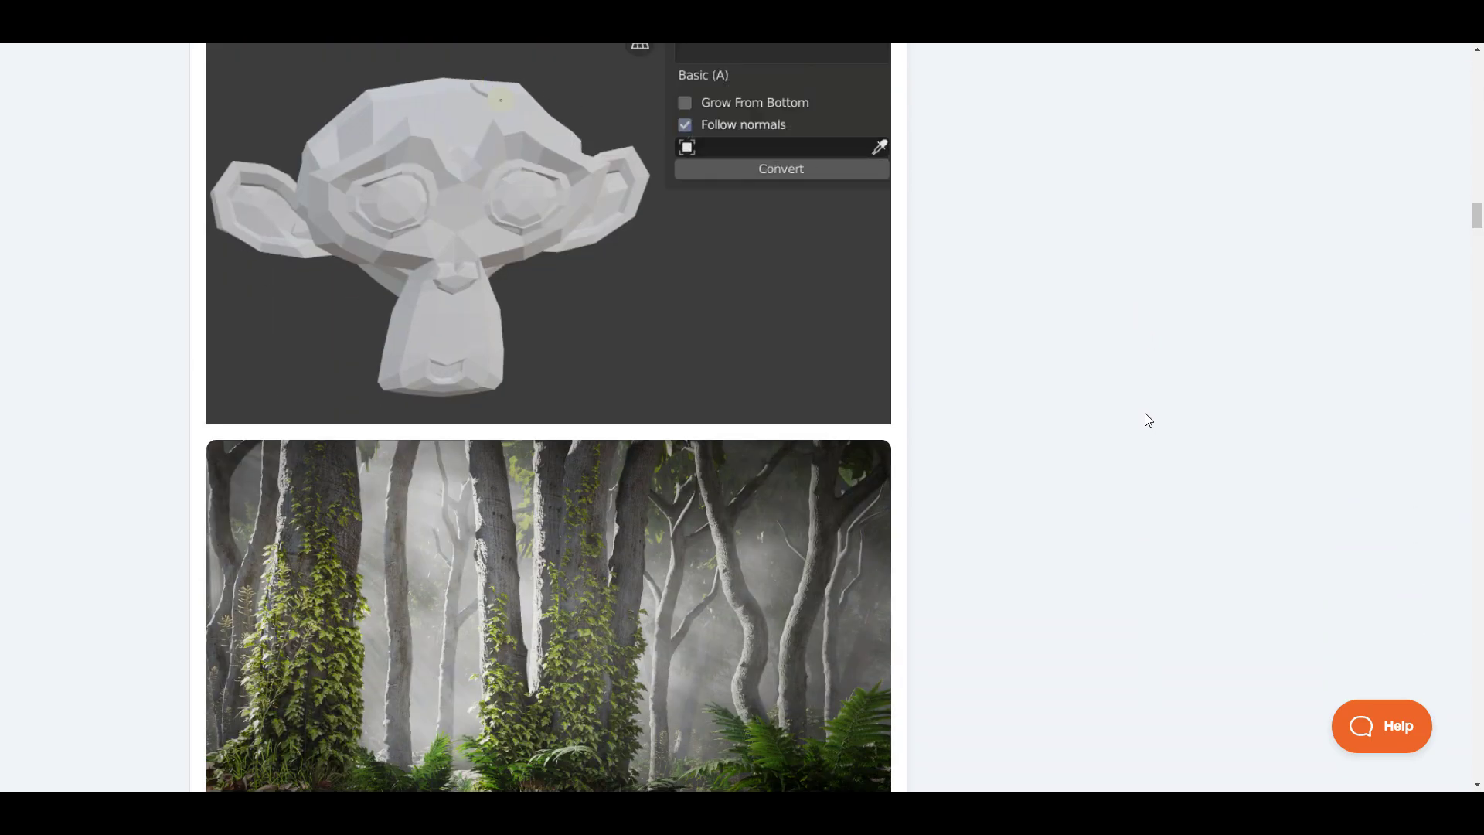
pyautogui.scroll(-5, 1148, 419)
pyautogui.scroll(-5, 1148, 420)
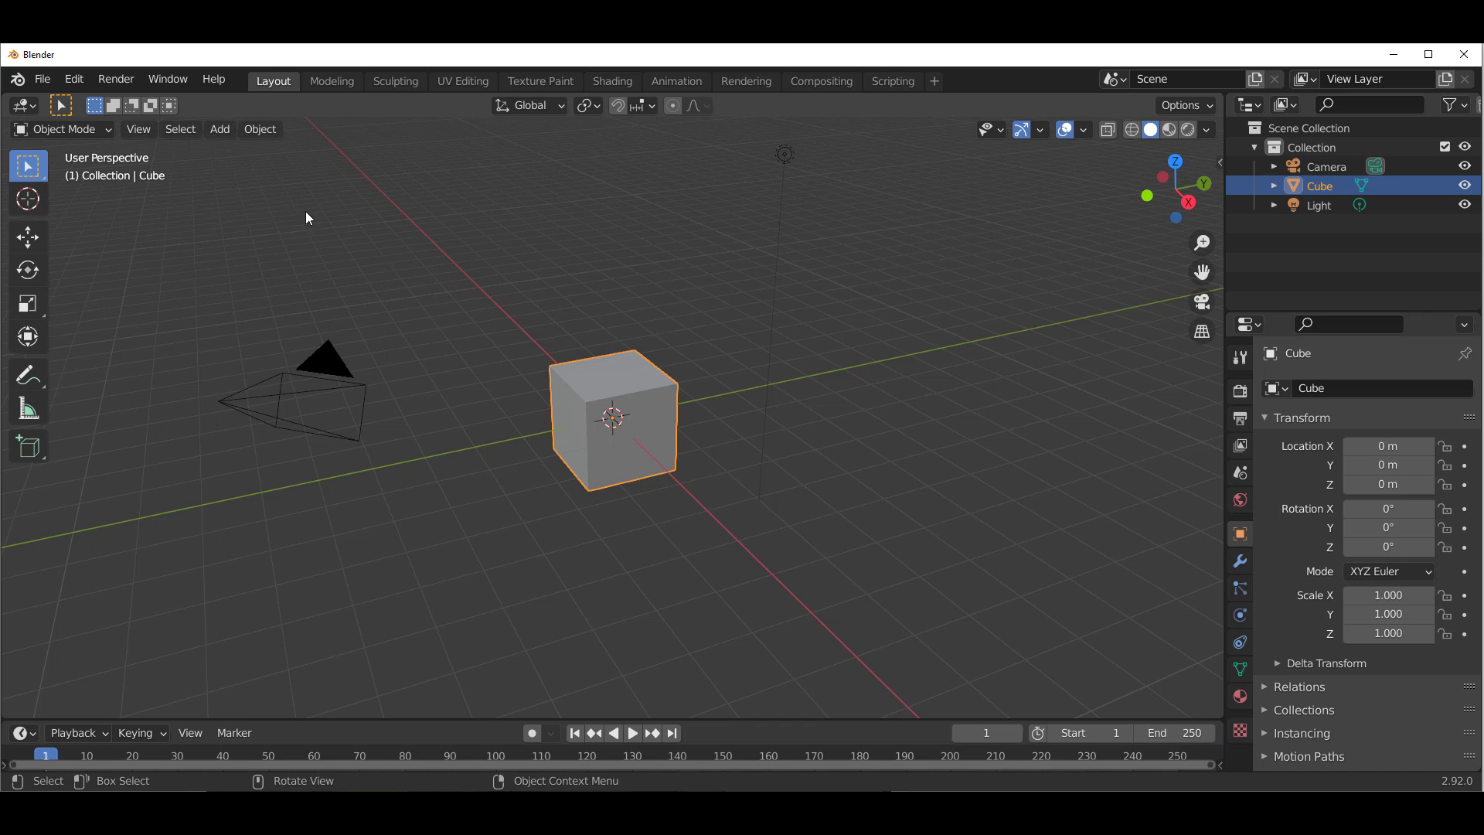
# Step: Switch to Blender, replace the default cube with a mesh grid and scale it up to about 7.3 on all axes
pyautogui.click(74, 79)
pyautogui.click(159, 372)
pyautogui.click(569, 334)
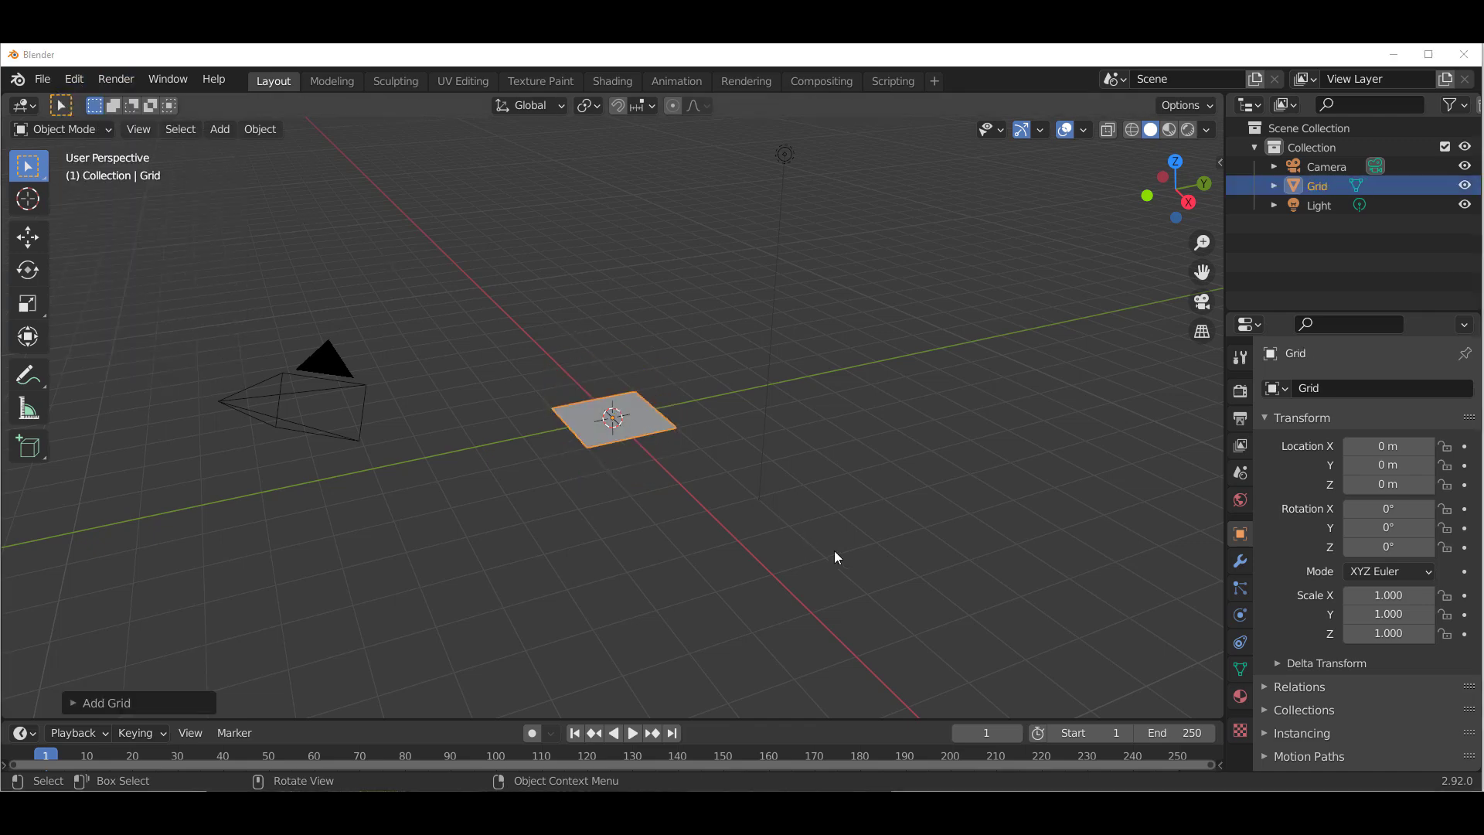
pyautogui.press('s')
pyautogui.click(779, 525)
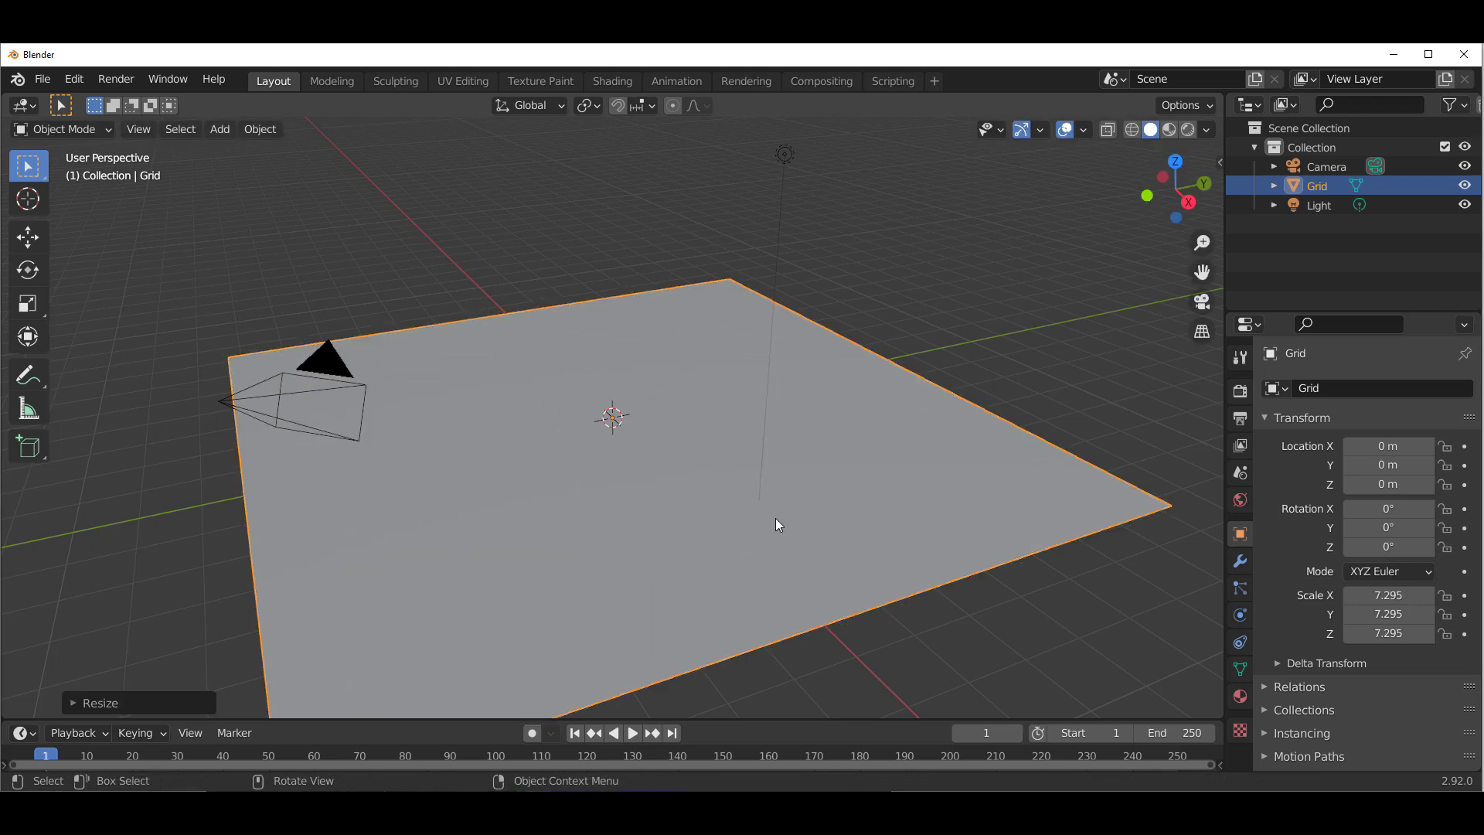
# Step: Spawn the coniferous White Fir asset Tree_Abies-concolor_A_spring-summer-autumn onto the grid with botaniq
pyautogui.press('n')
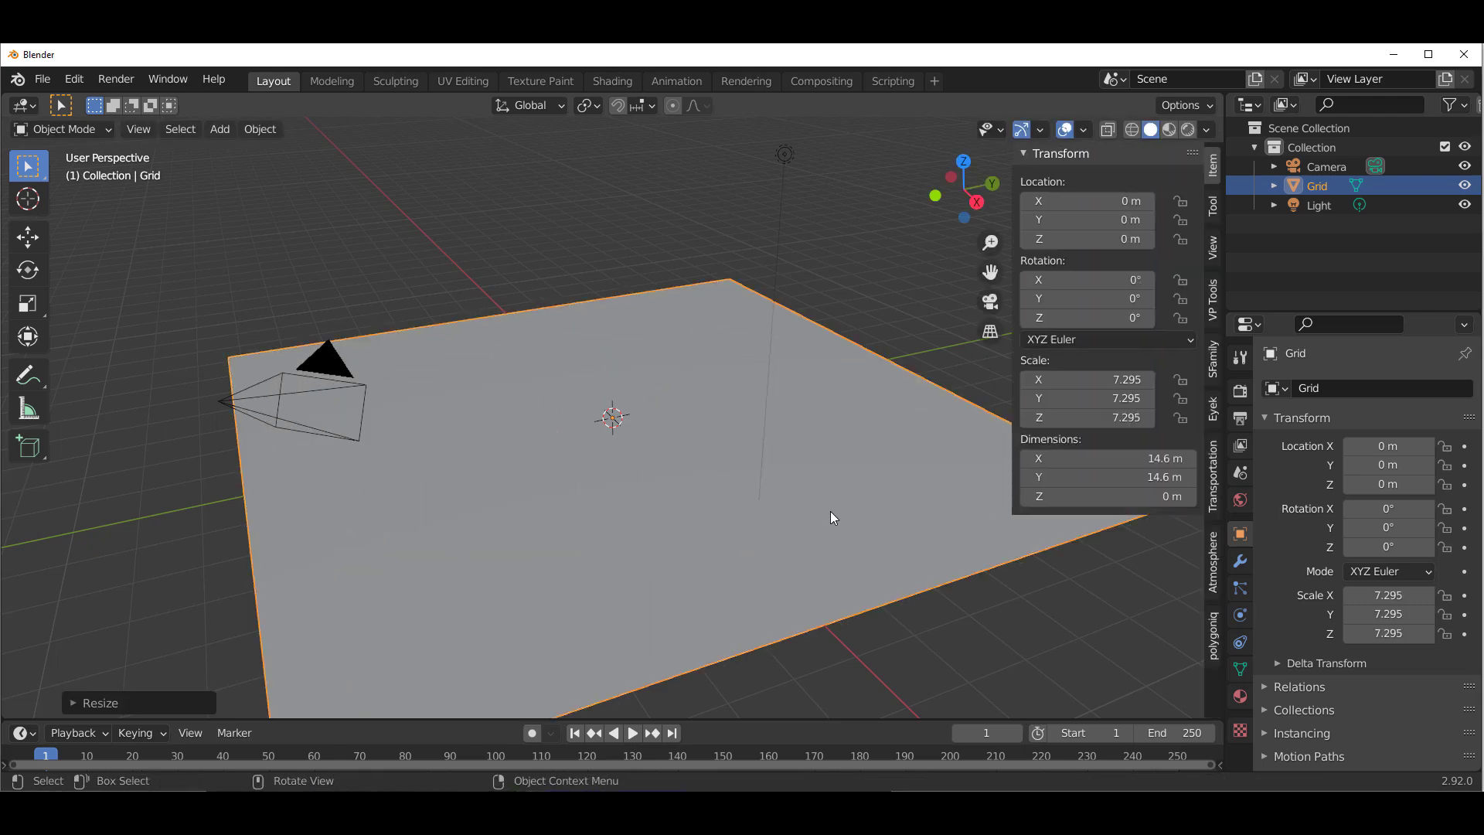
pyautogui.click(1214, 636)
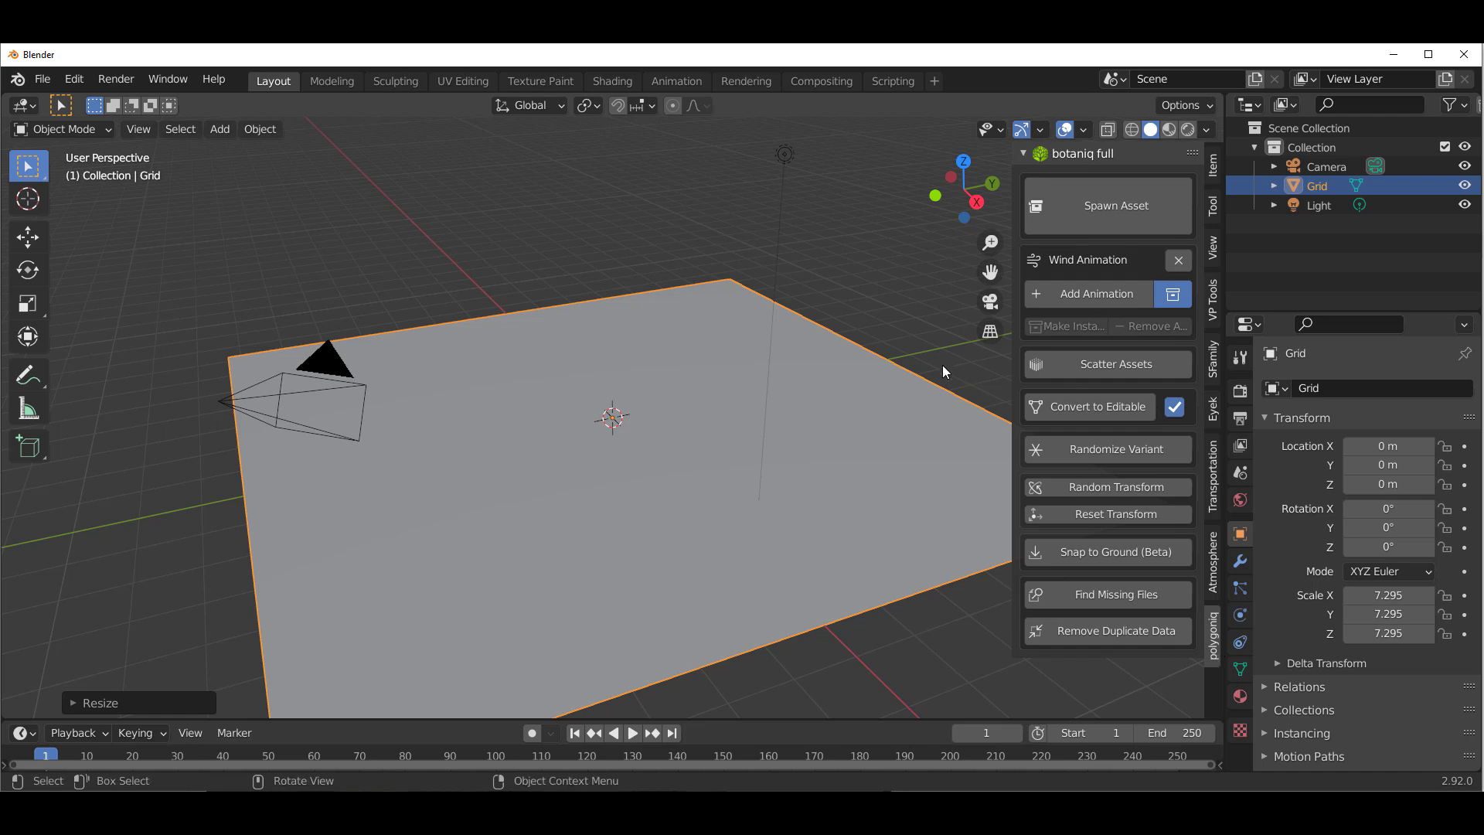
pyautogui.moveTo(825, 406); pyautogui.dragTo(1224, 248, button='middle')
pyautogui.click(1112, 207)
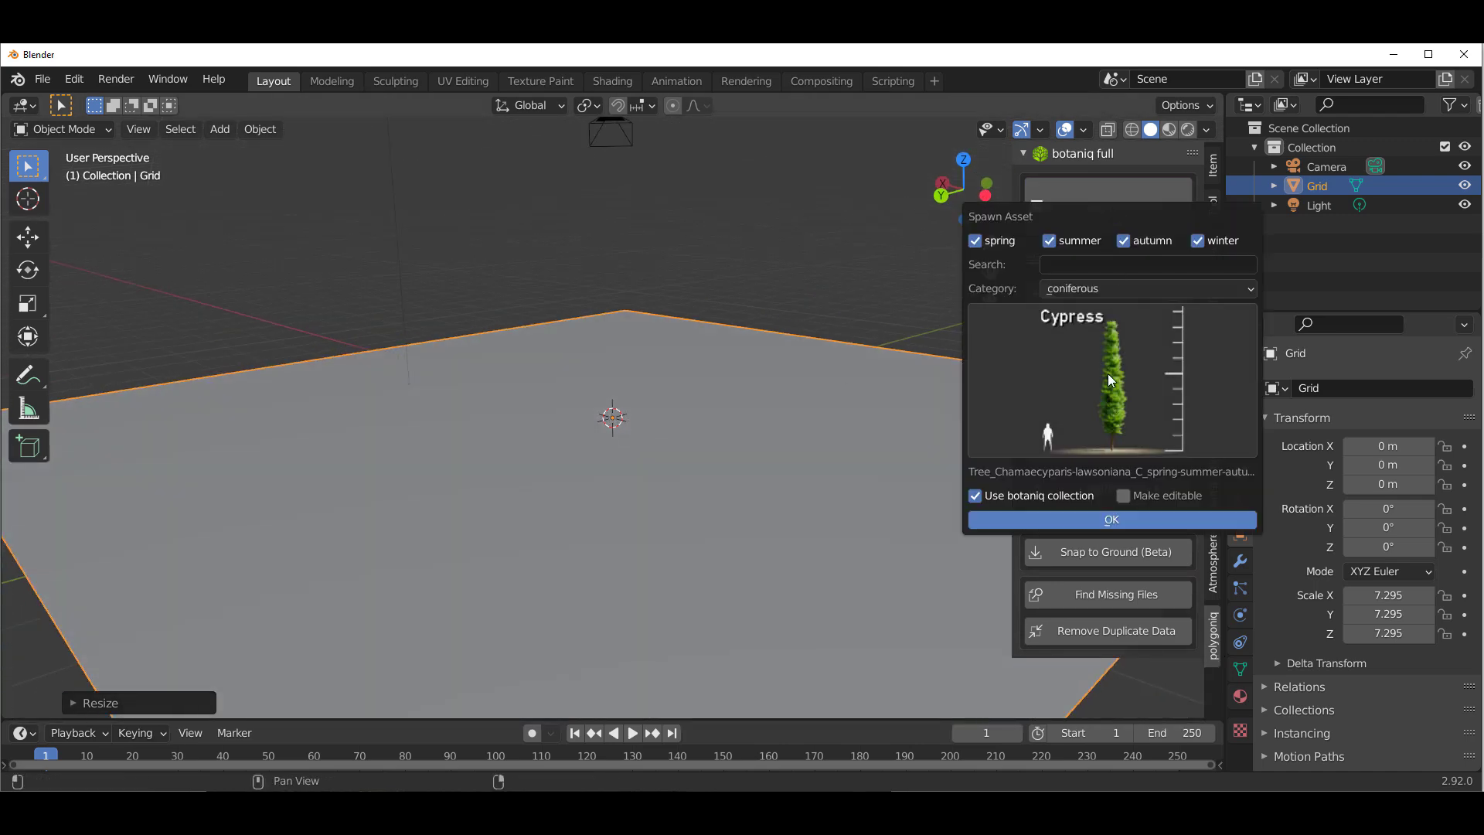
pyautogui.click(1107, 373)
pyautogui.click(369, 530)
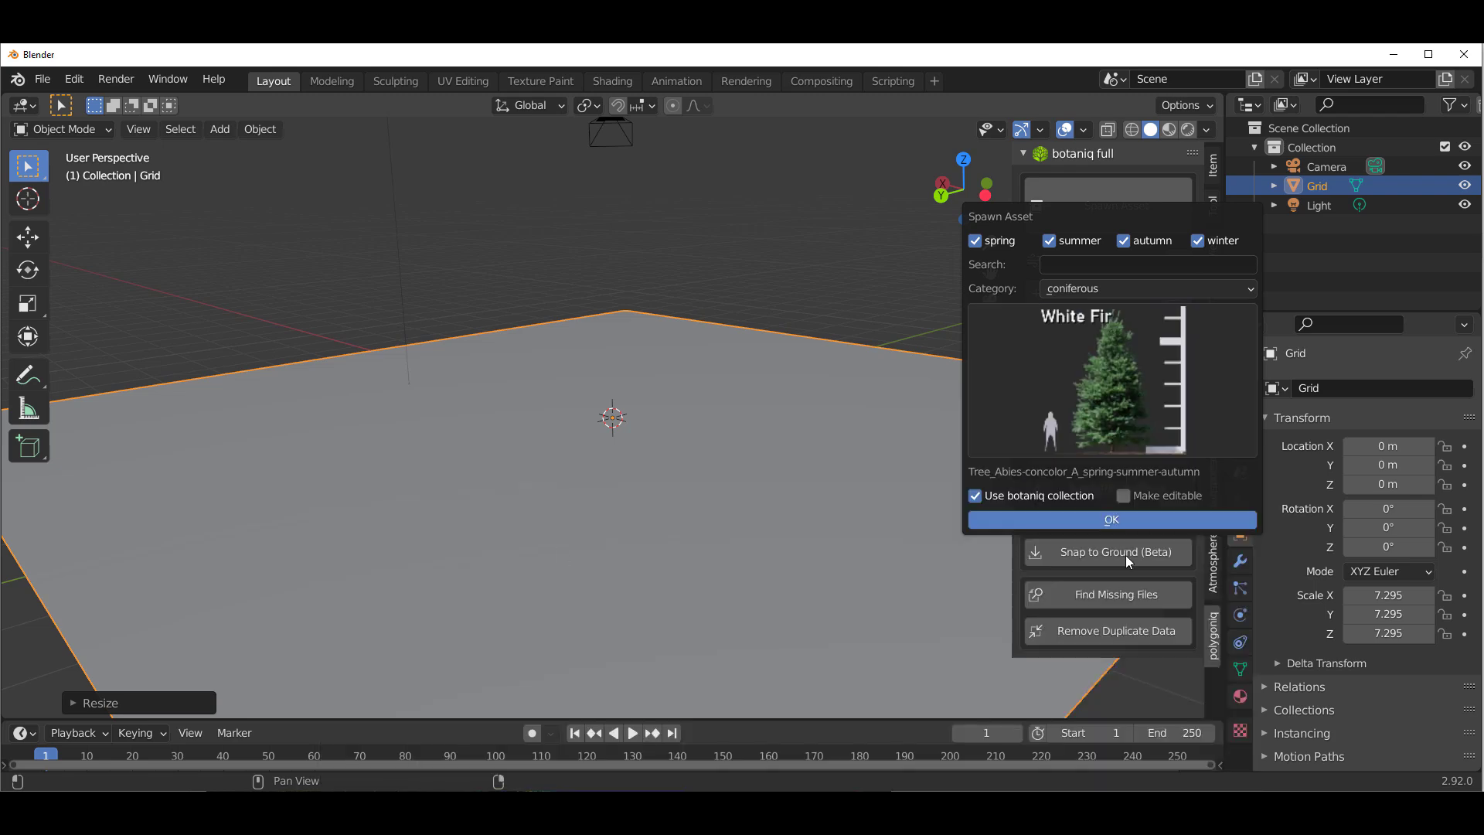
pyautogui.click(1125, 521)
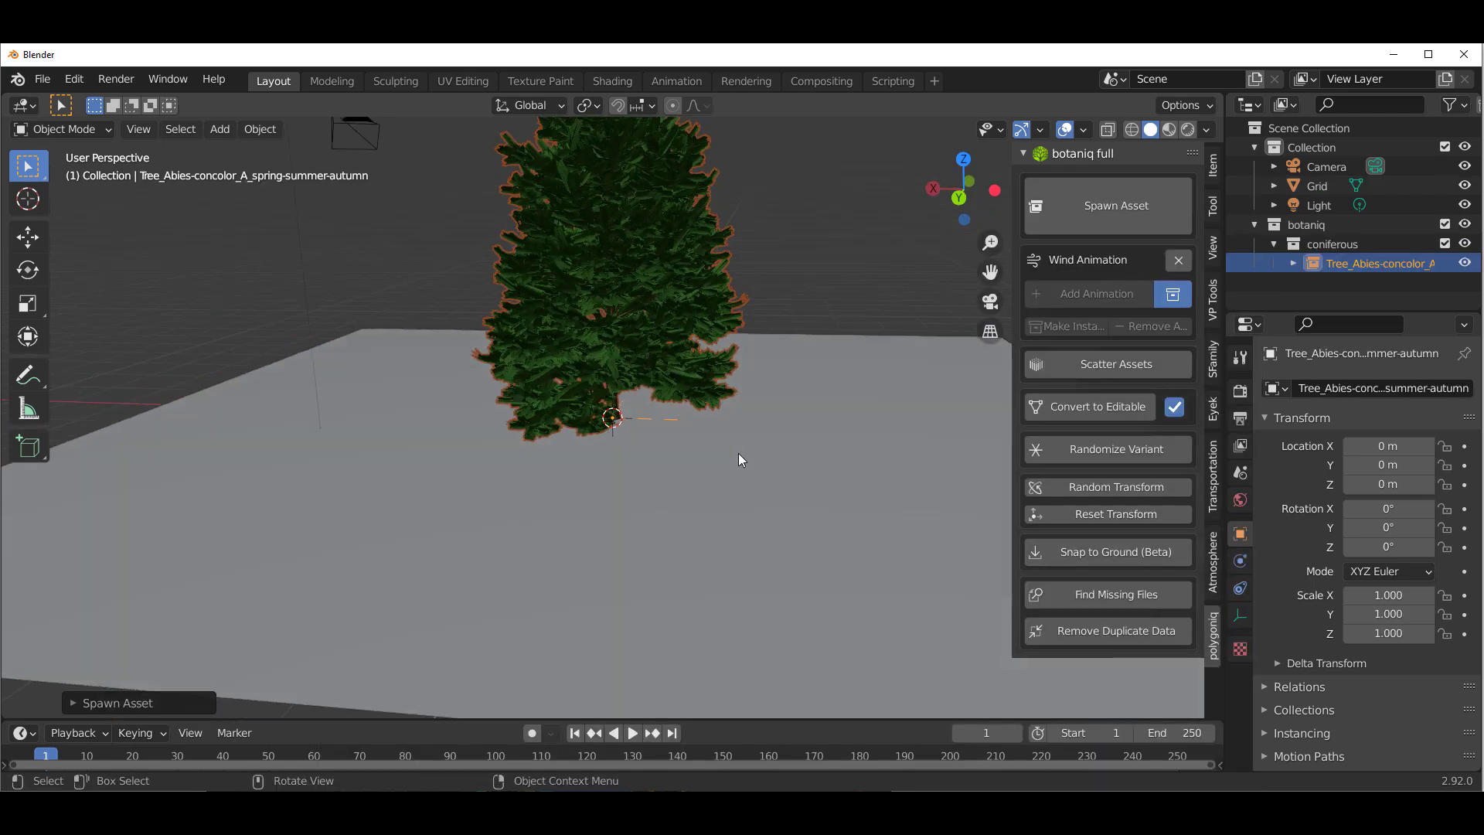
# Step: Convert the spawned white fir to an editable object and add a botaniq wind animation to it
pyautogui.scroll(-5, 645, 402)
pyautogui.moveTo(645, 402); pyautogui.dragTo(617, 438, button='middle')
pyautogui.scroll(6, 670, 421)
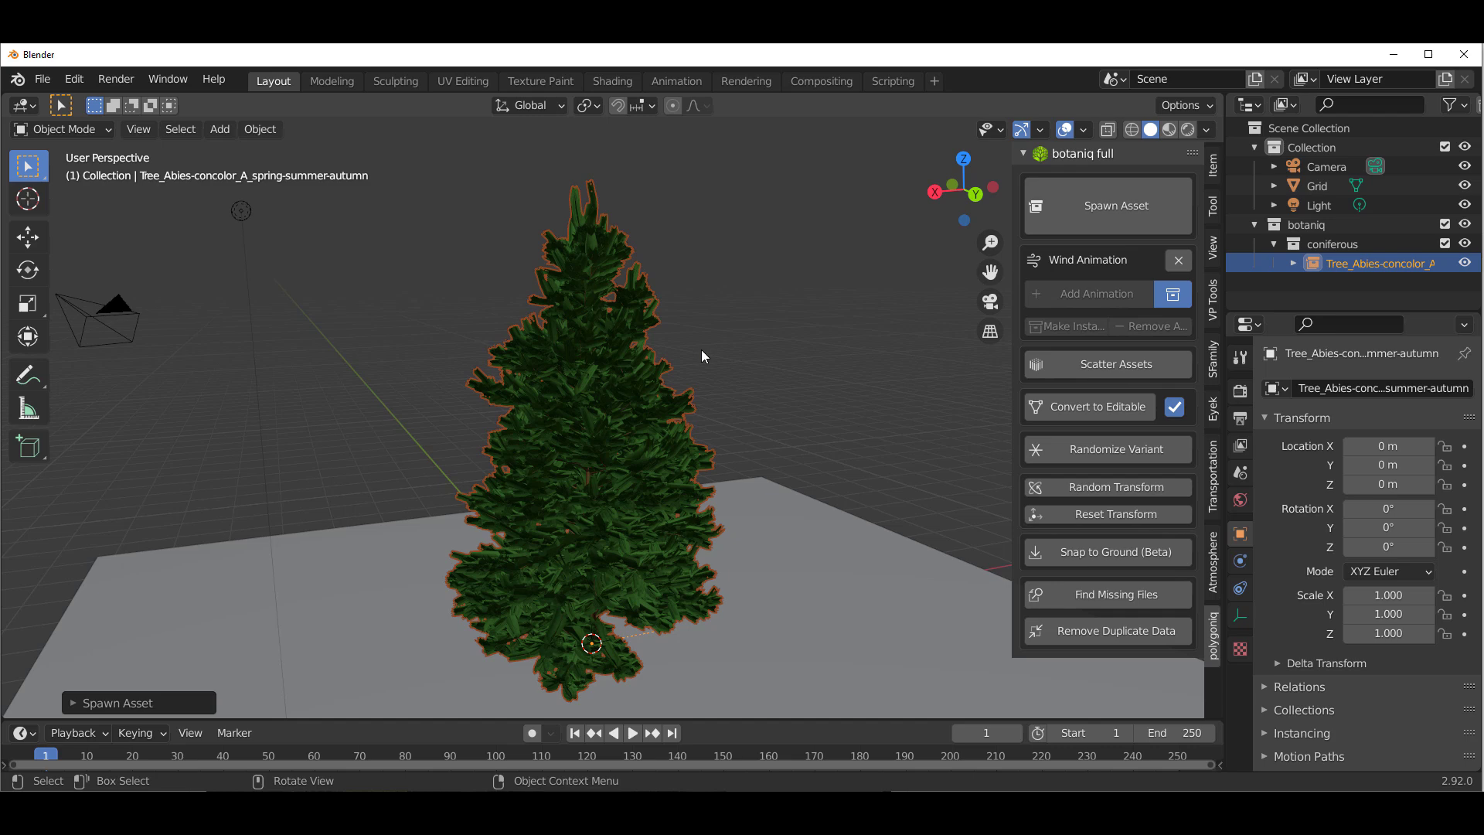
pyautogui.click(1088, 411)
pyautogui.moveTo(898, 421); pyautogui.dragTo(839, 391, button='middle')
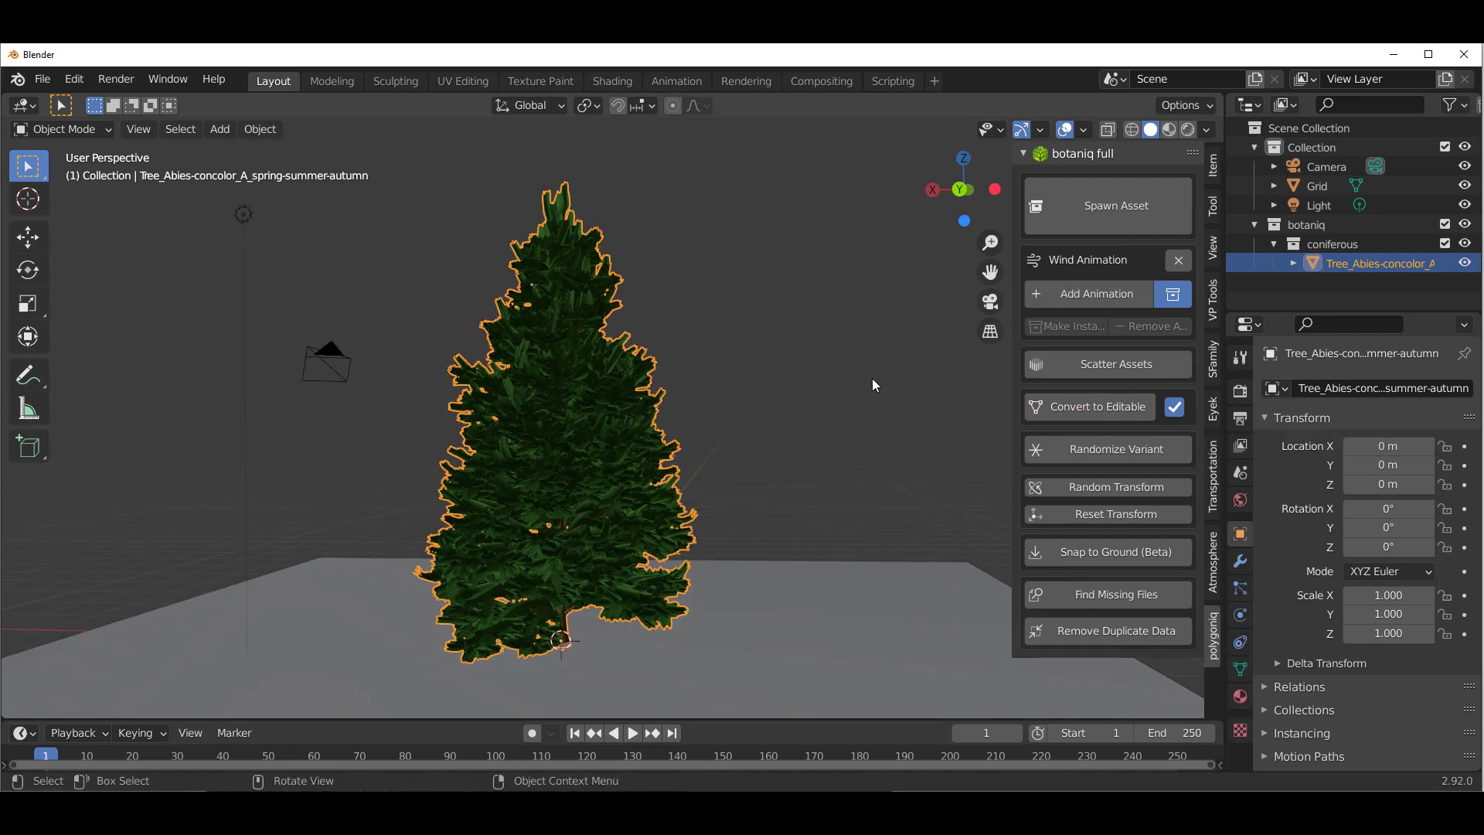
pyautogui.click(1074, 299)
# Step: Apply the breeze preset to the fir's wind animation and set its strength to 0.52
pyautogui.scroll(-3, 744, 387)
pyautogui.moveTo(744, 387)
pyautogui.mouseDown(button='middle')
pyautogui.moveTo(687, 411)
pyautogui.moveTo(735, 470)
pyautogui.moveTo(766, 398)
pyautogui.mouseUp(button='middle')
pyautogui.scroll(3, 686, 419)
pyautogui.scroll(2, 765, 398)
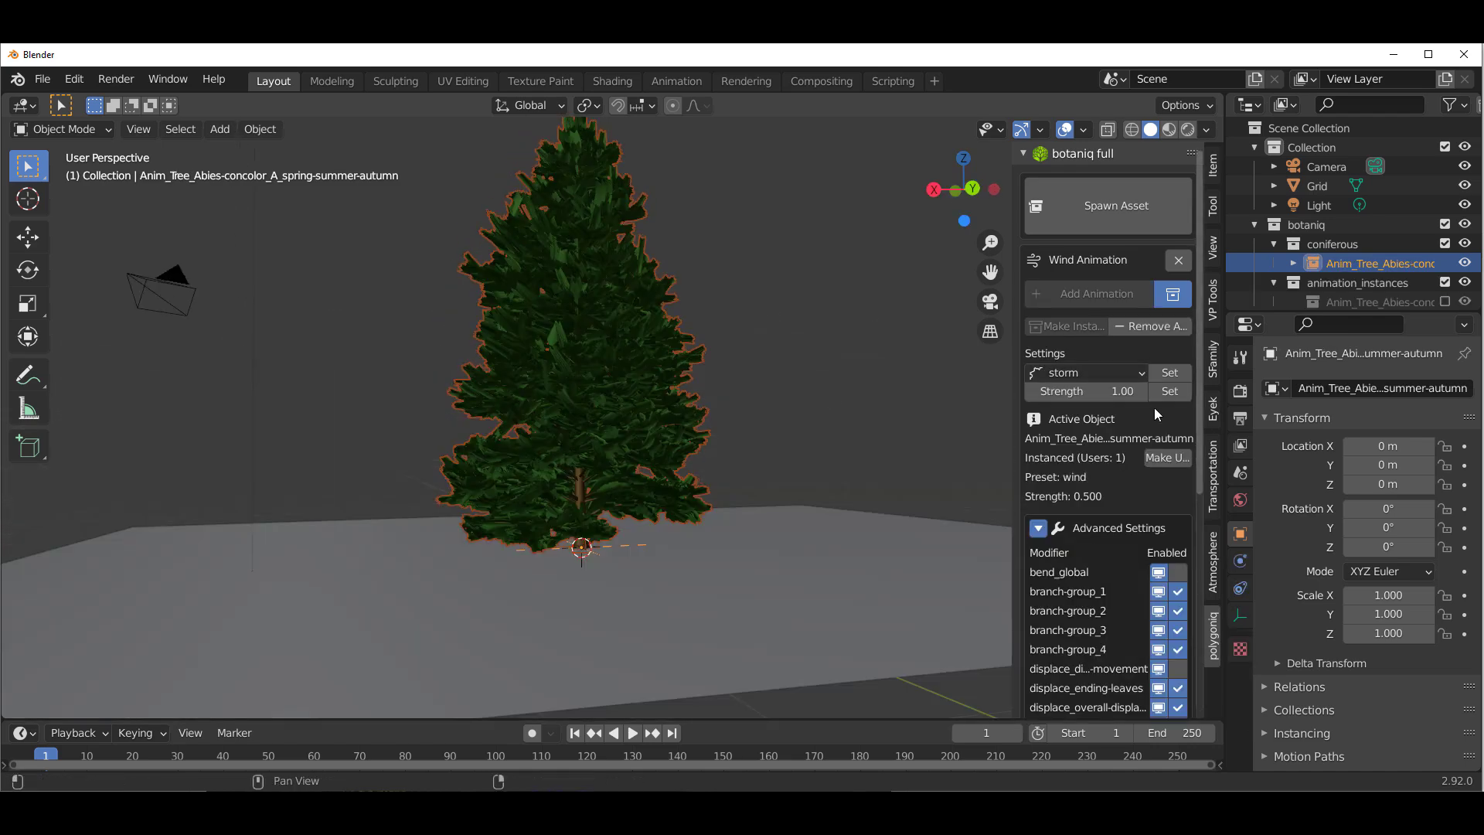
pyautogui.click(1078, 373)
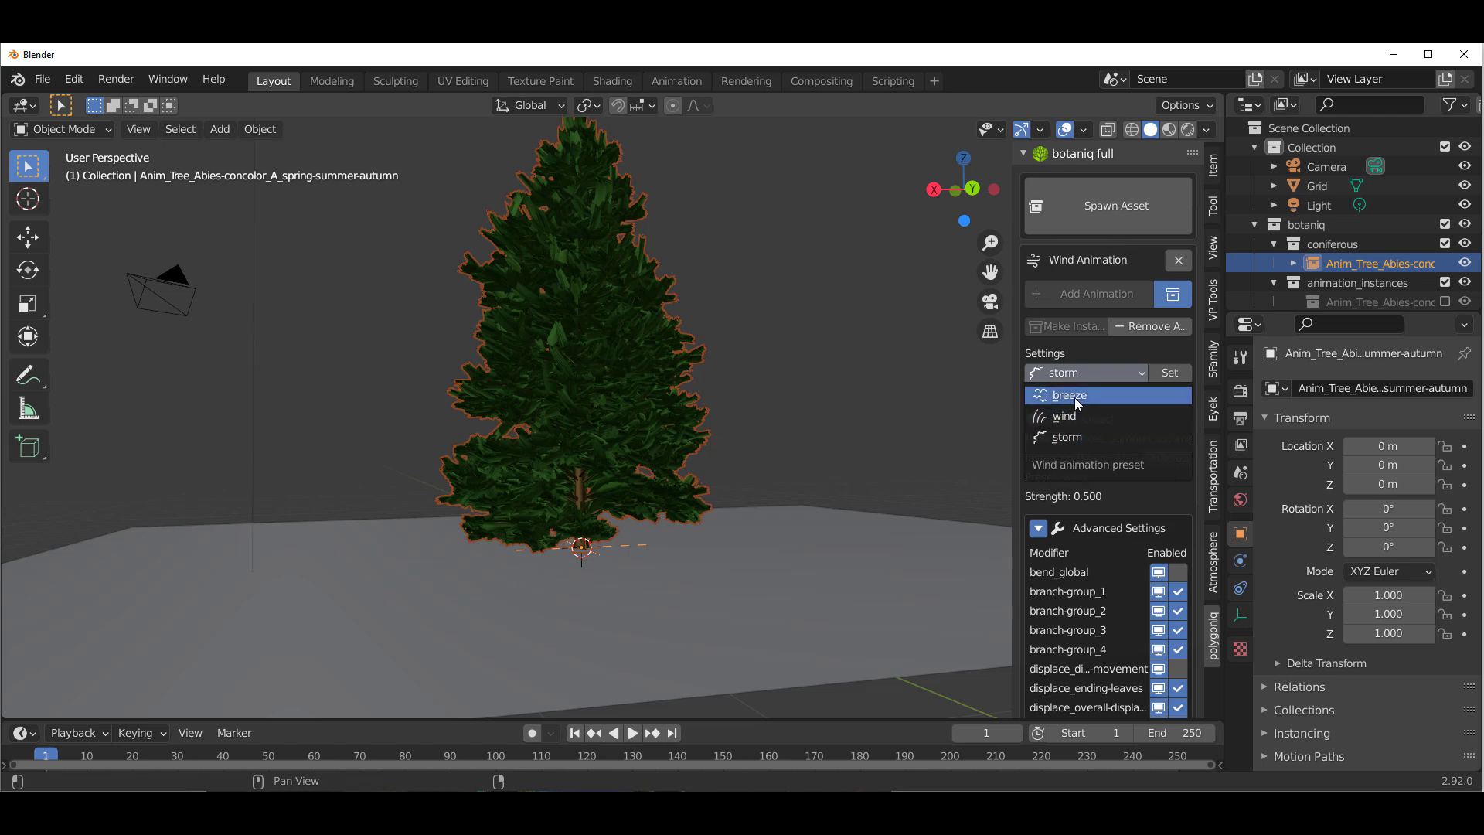
pyautogui.click(1078, 395)
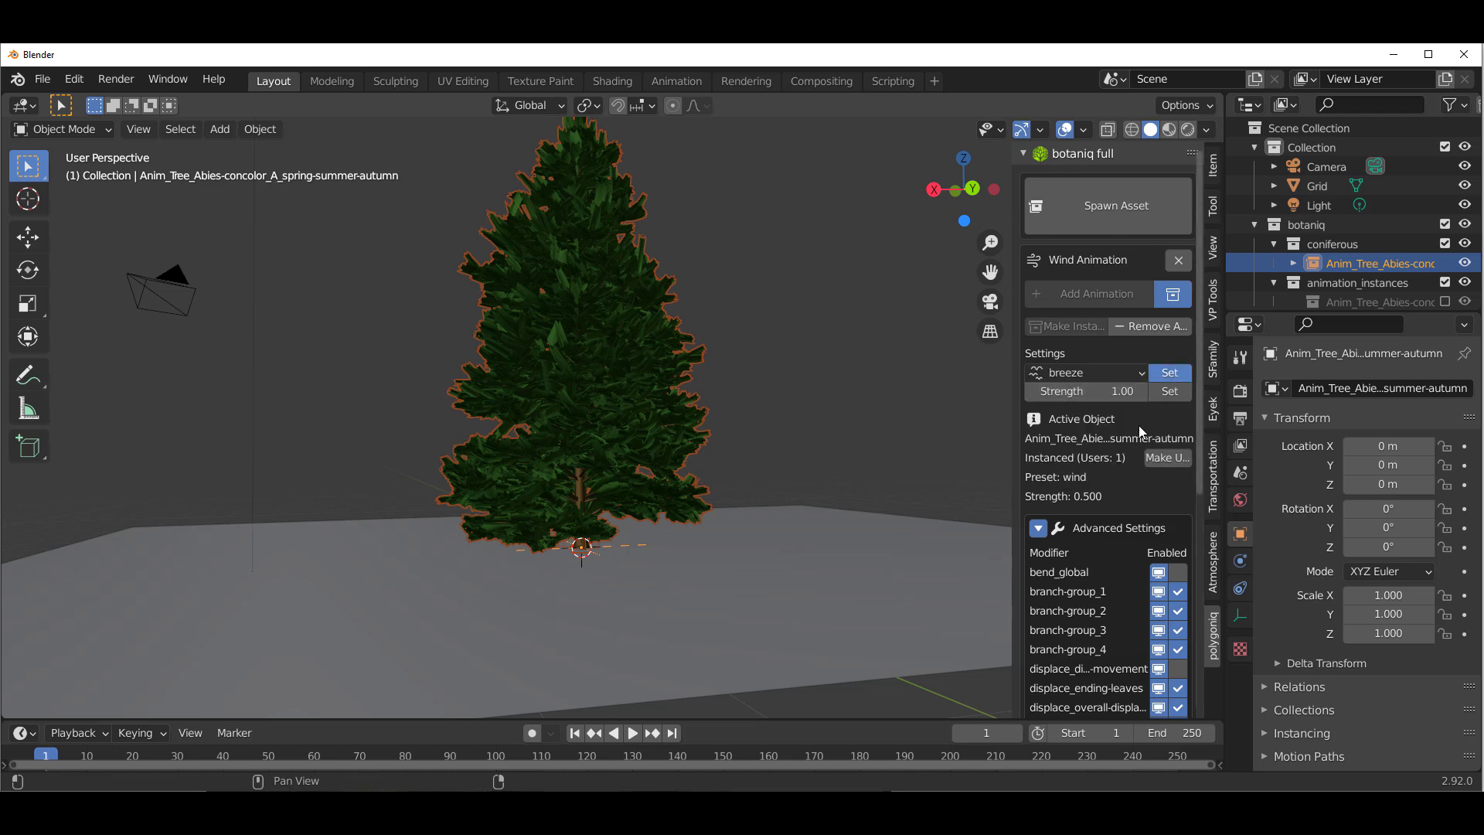
pyautogui.click(1170, 373)
pyautogui.moveTo(1083, 391); pyautogui.dragTo(1071, 391)
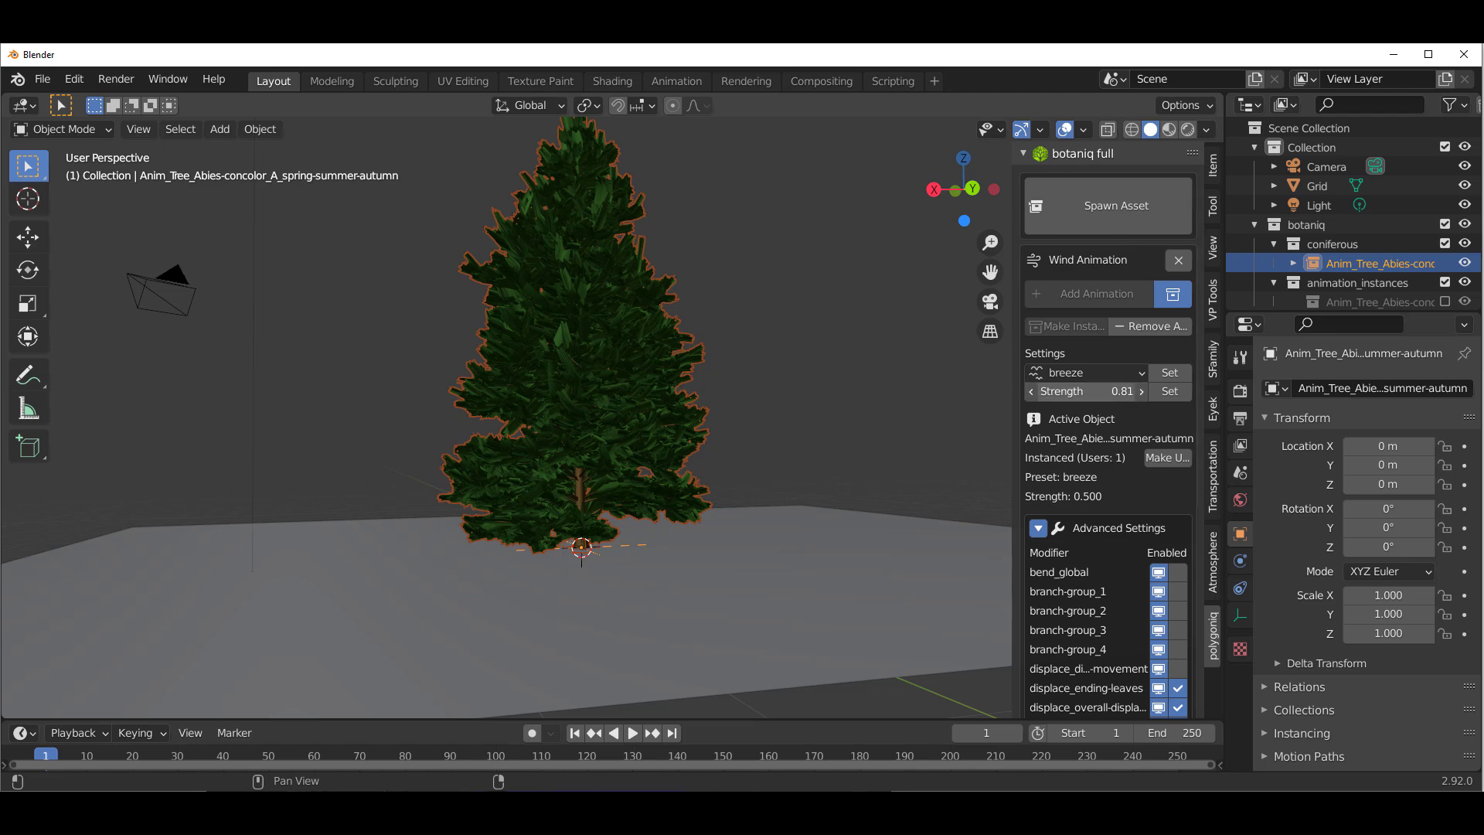
pyautogui.click(1168, 393)
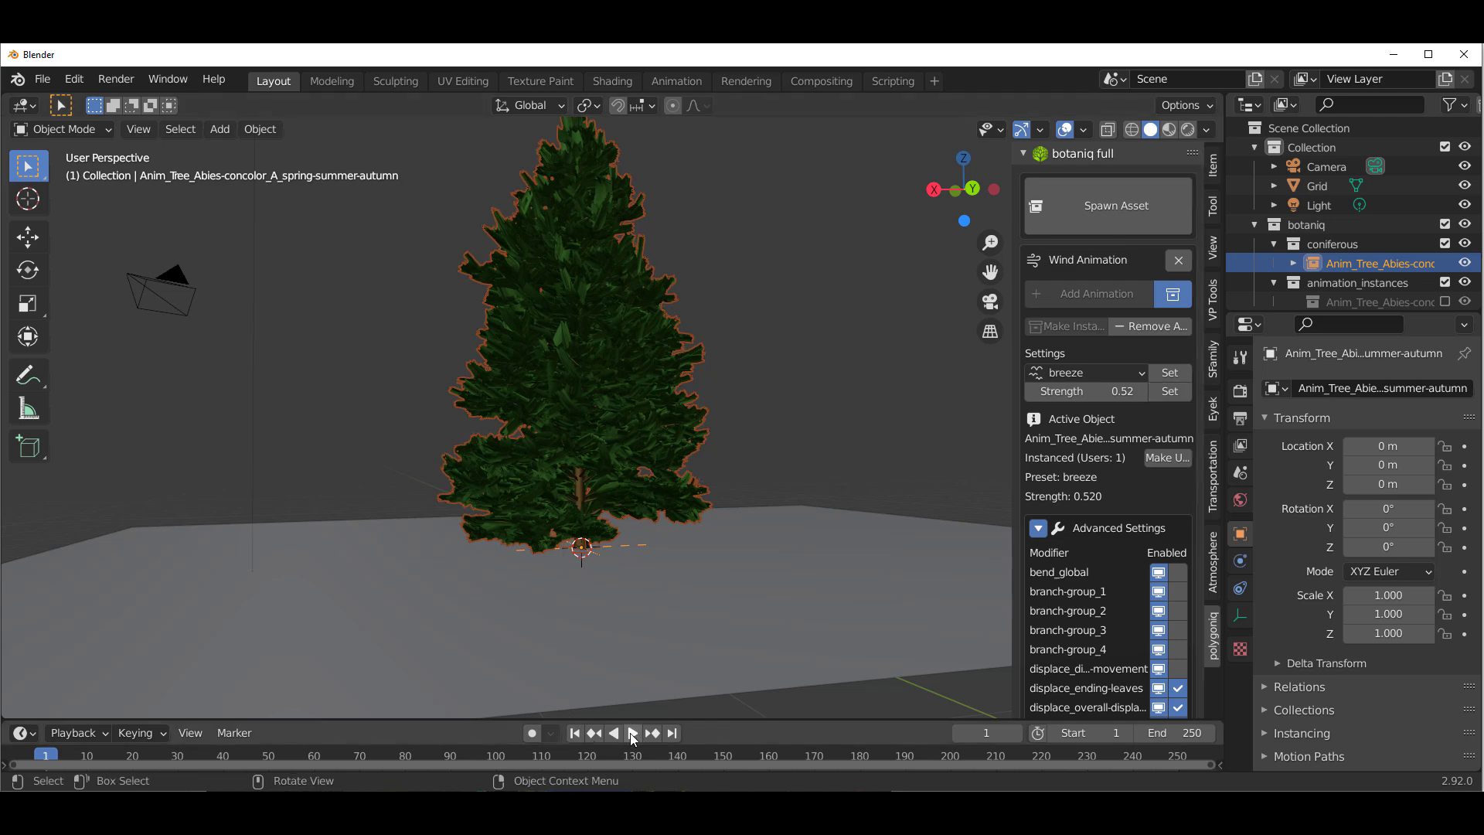
# Step: Play the animation and examine the fir's branches up close as they move in the breeze
pyautogui.click(632, 733)
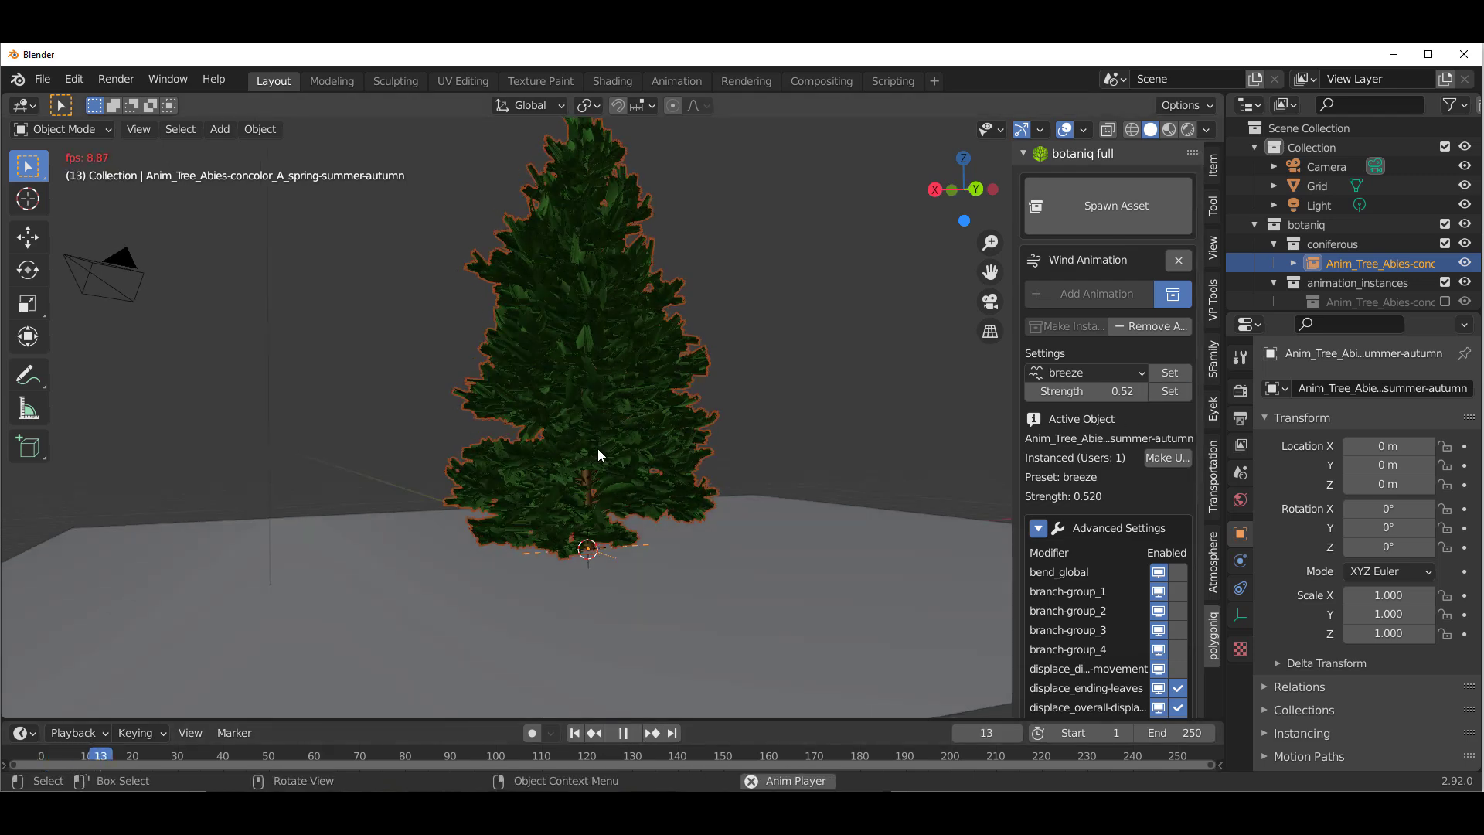
pyautogui.scroll(3, 674, 463)
pyautogui.keyDown('shift'); pyautogui.moveTo(656, 550); pyautogui.dragTo(660, 610, button='middle'); pyautogui.keyUp('shift')
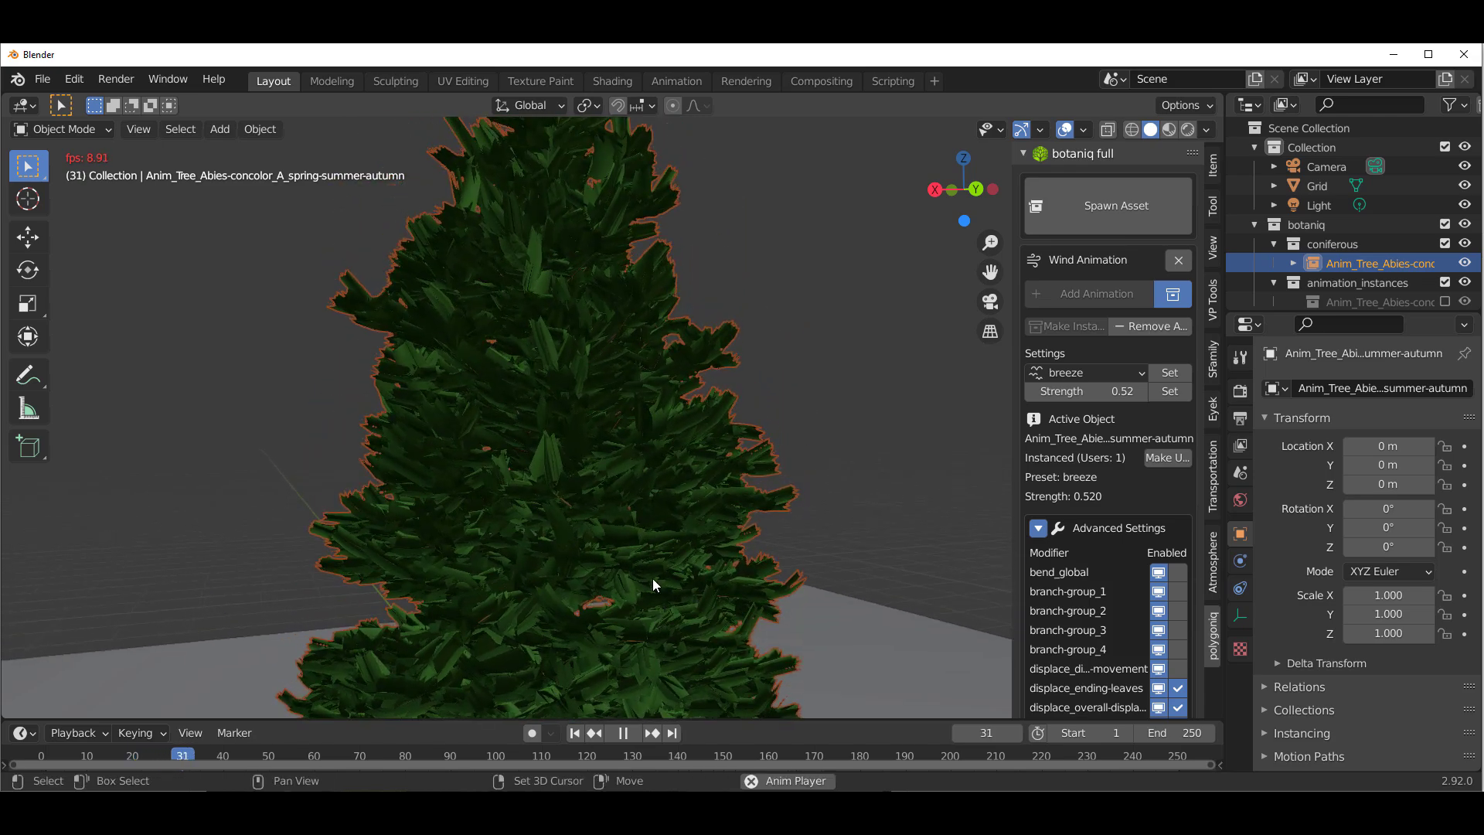
# Step: Try the bend_global and branch-group_4 modifiers in the fir's advanced wind settings, switching each on and back off
pyautogui.scroll(-5, 1080, 592)
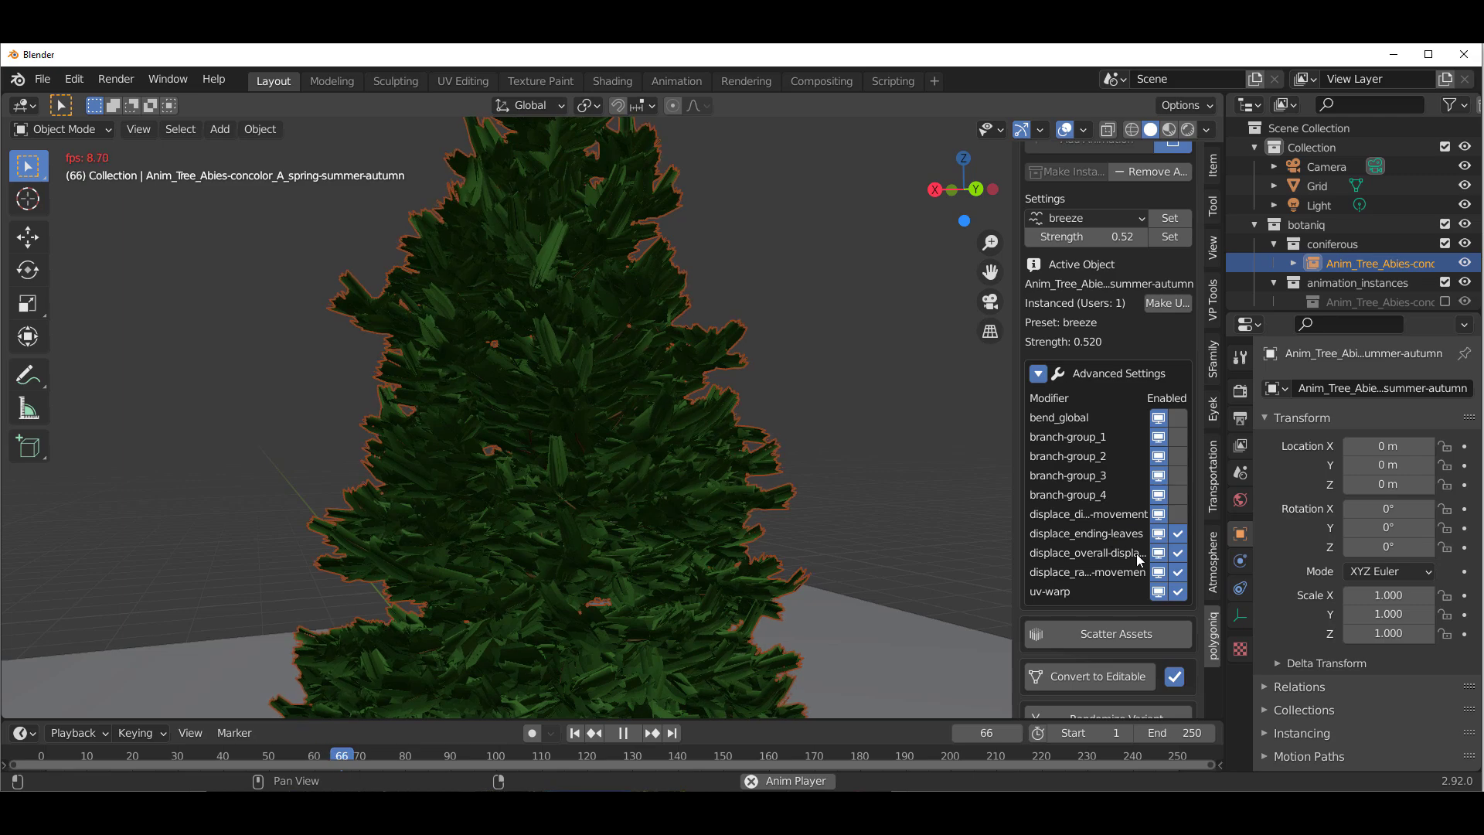
pyautogui.click(1176, 419)
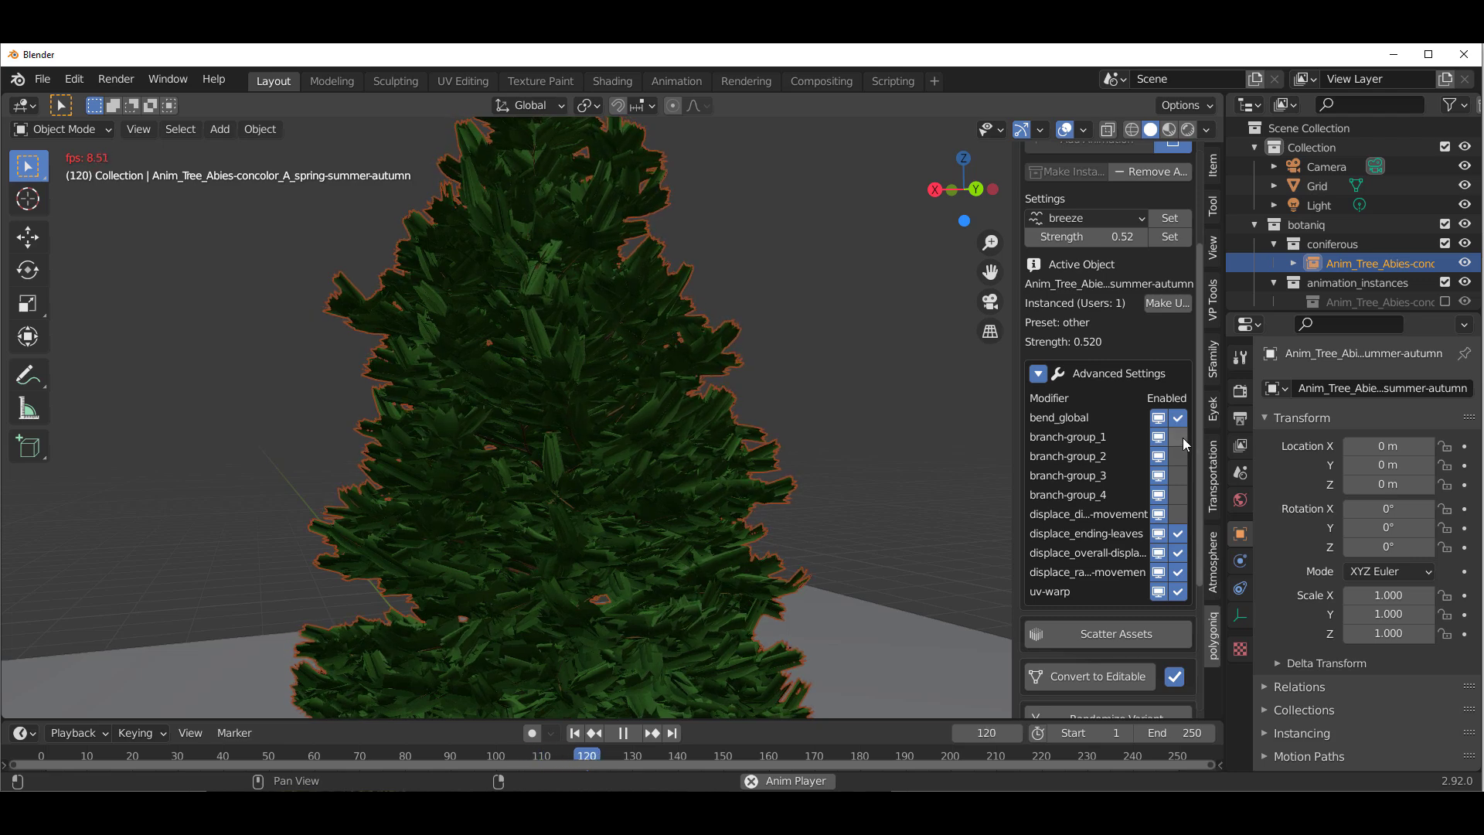
pyautogui.click(1180, 495)
pyautogui.click(1179, 495)
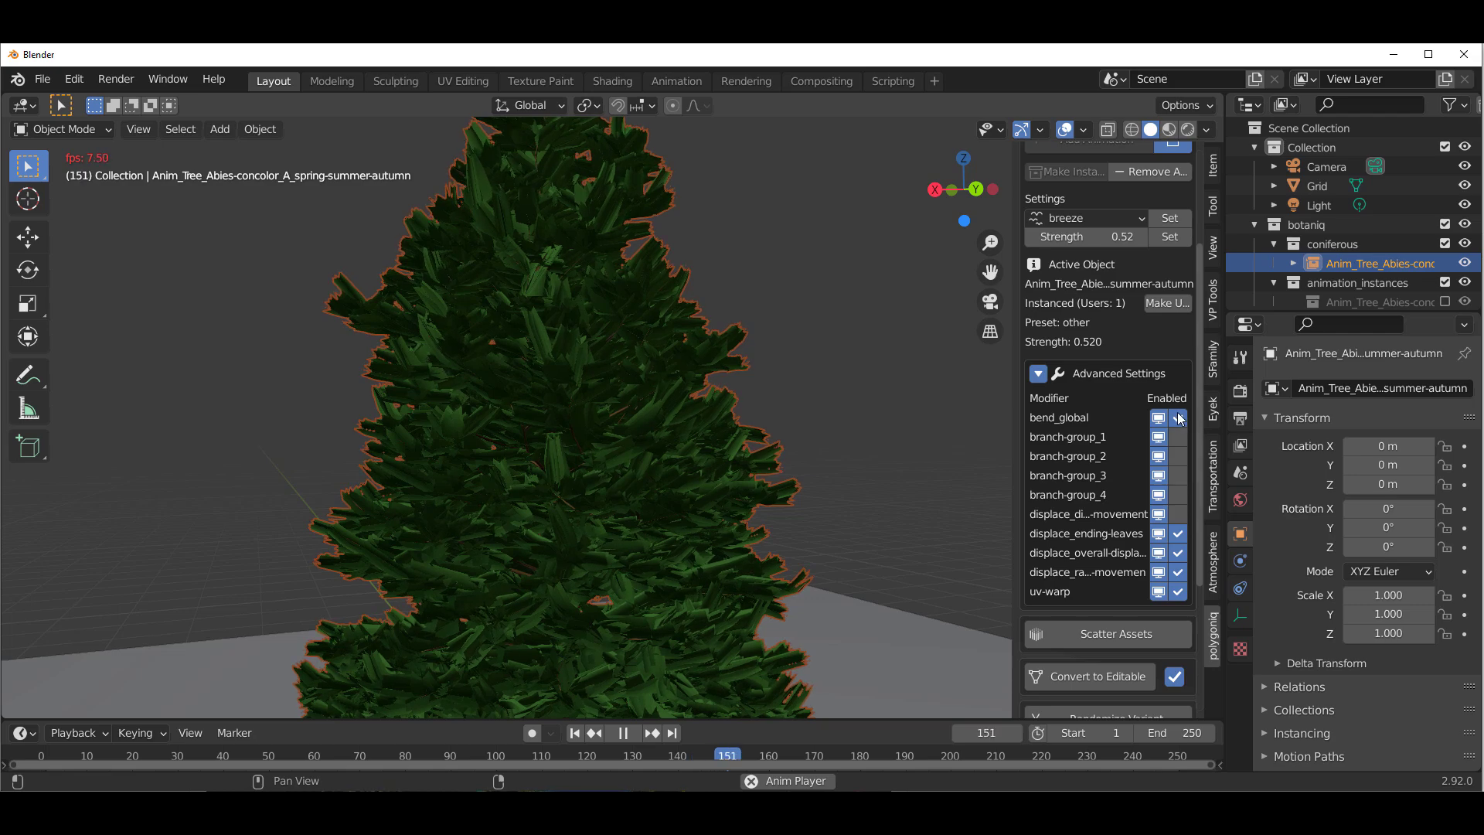
pyautogui.click(1178, 419)
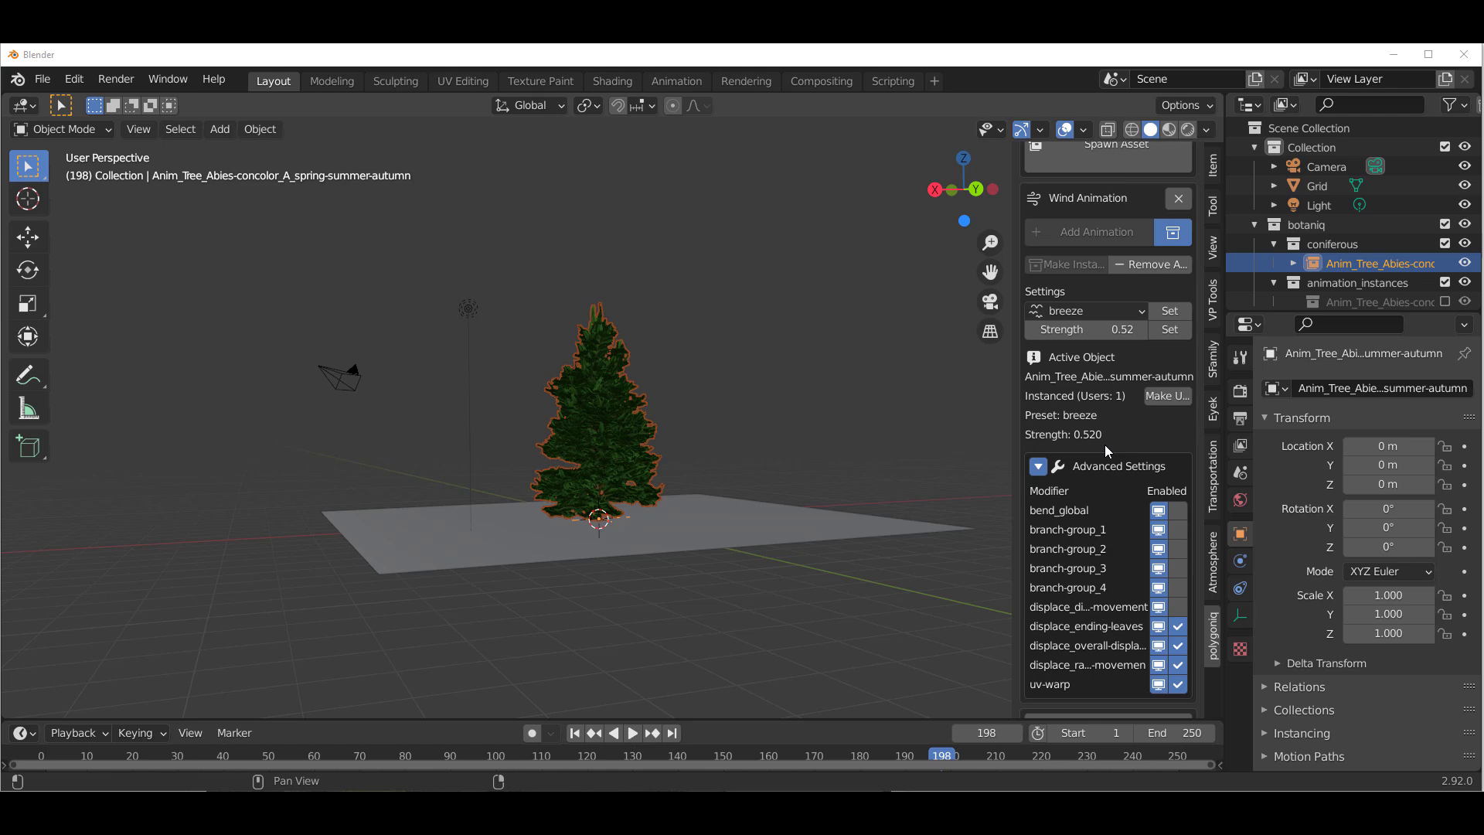
# Step: Select the ground grid beneath the fir and scale it up to about 17.3 on all axes
pyautogui.scroll(2, 1105, 446)
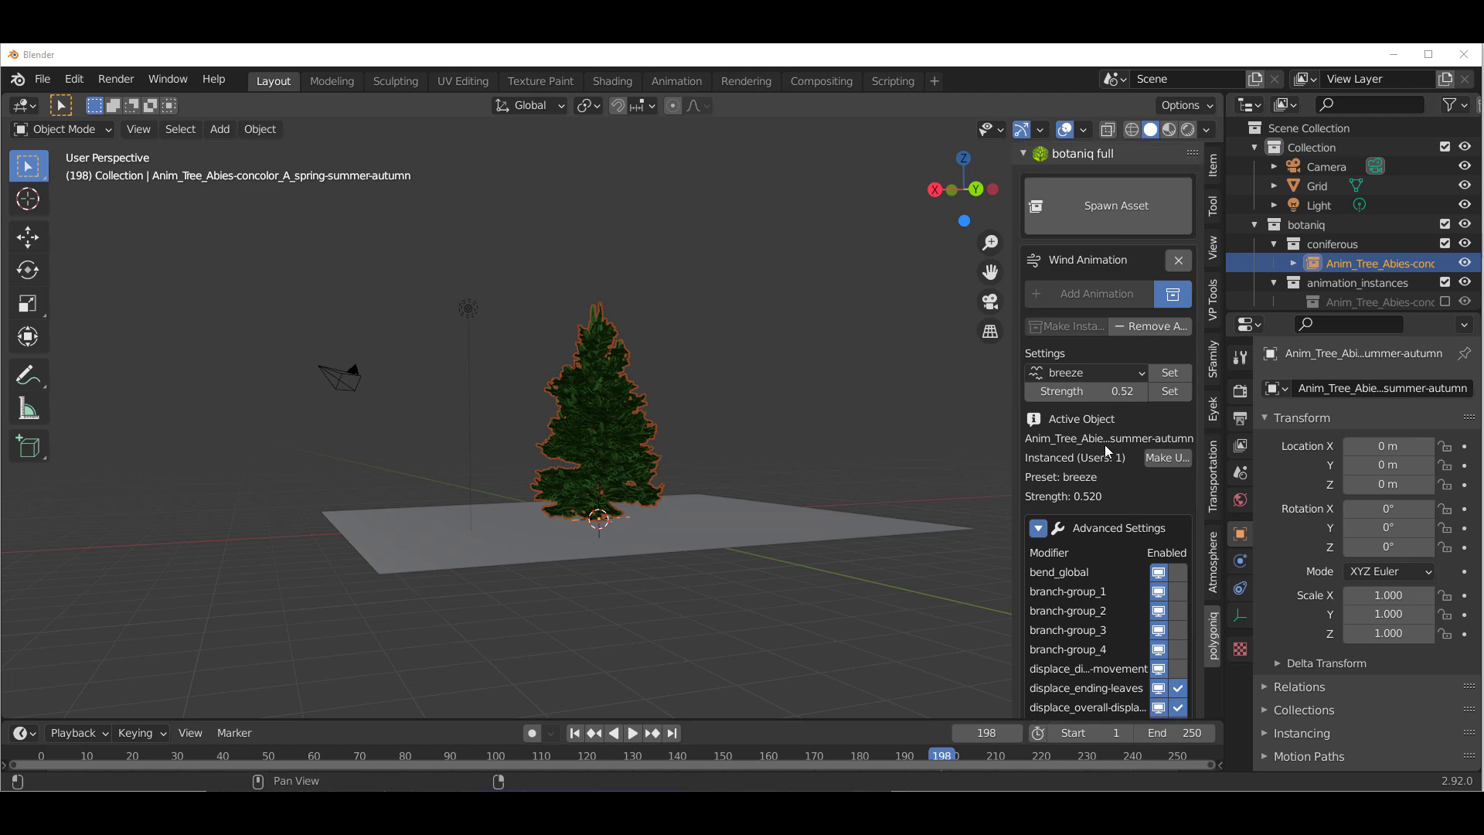
pyautogui.moveTo(697, 410); pyautogui.dragTo(657, 424, button='middle')
pyautogui.click(815, 390)
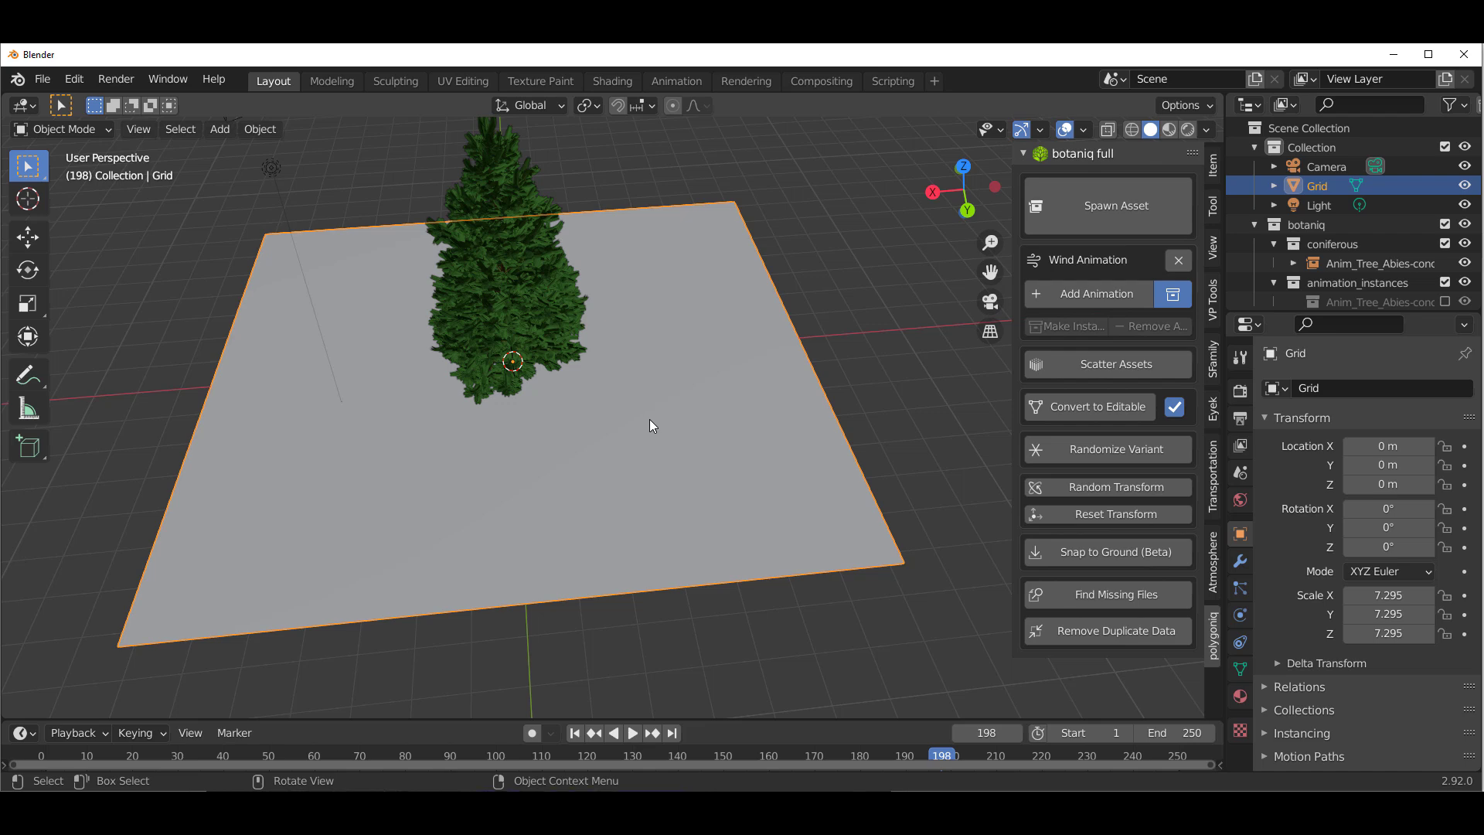
pyautogui.scroll(-3, 649, 421)
pyautogui.moveTo(657, 391); pyautogui.dragTo(669, 397, button='middle')
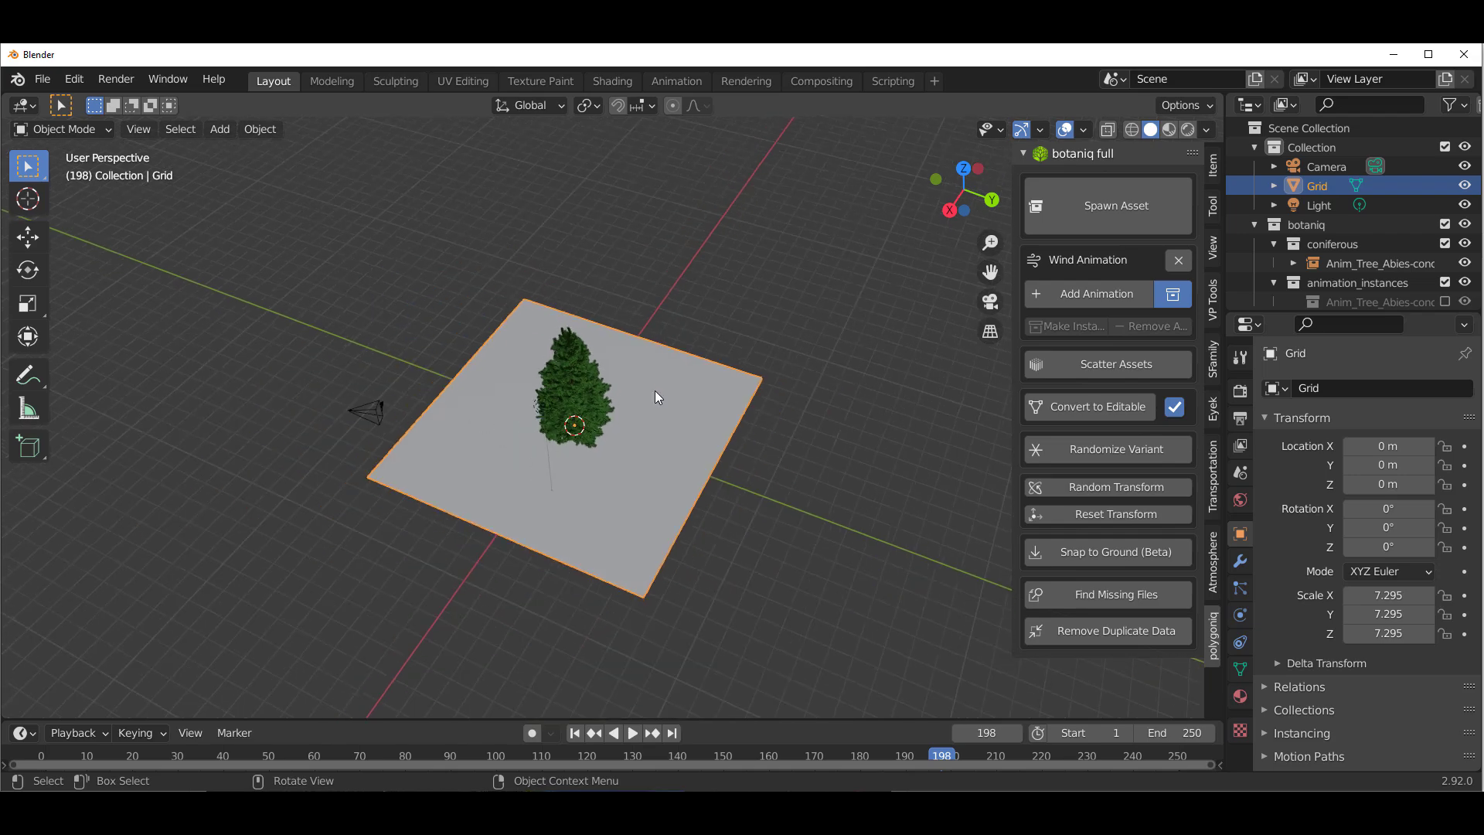
pyautogui.press('s')
pyautogui.click(669, 472)
pyautogui.moveTo(668, 471); pyautogui.dragTo(578, 449, button='middle')
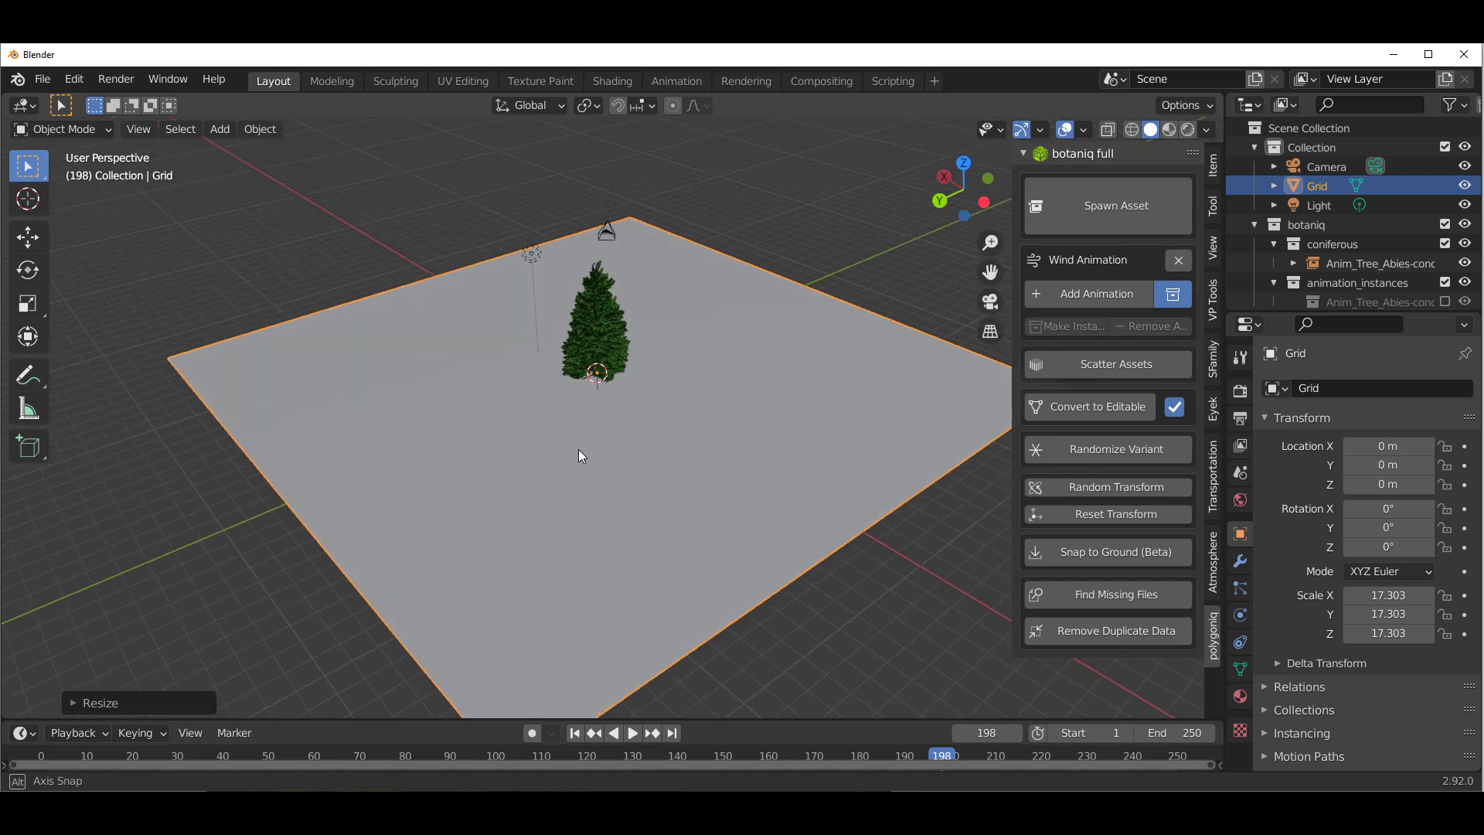
pyautogui.moveTo(579, 448); pyautogui.dragTo(578, 449, button='middle')
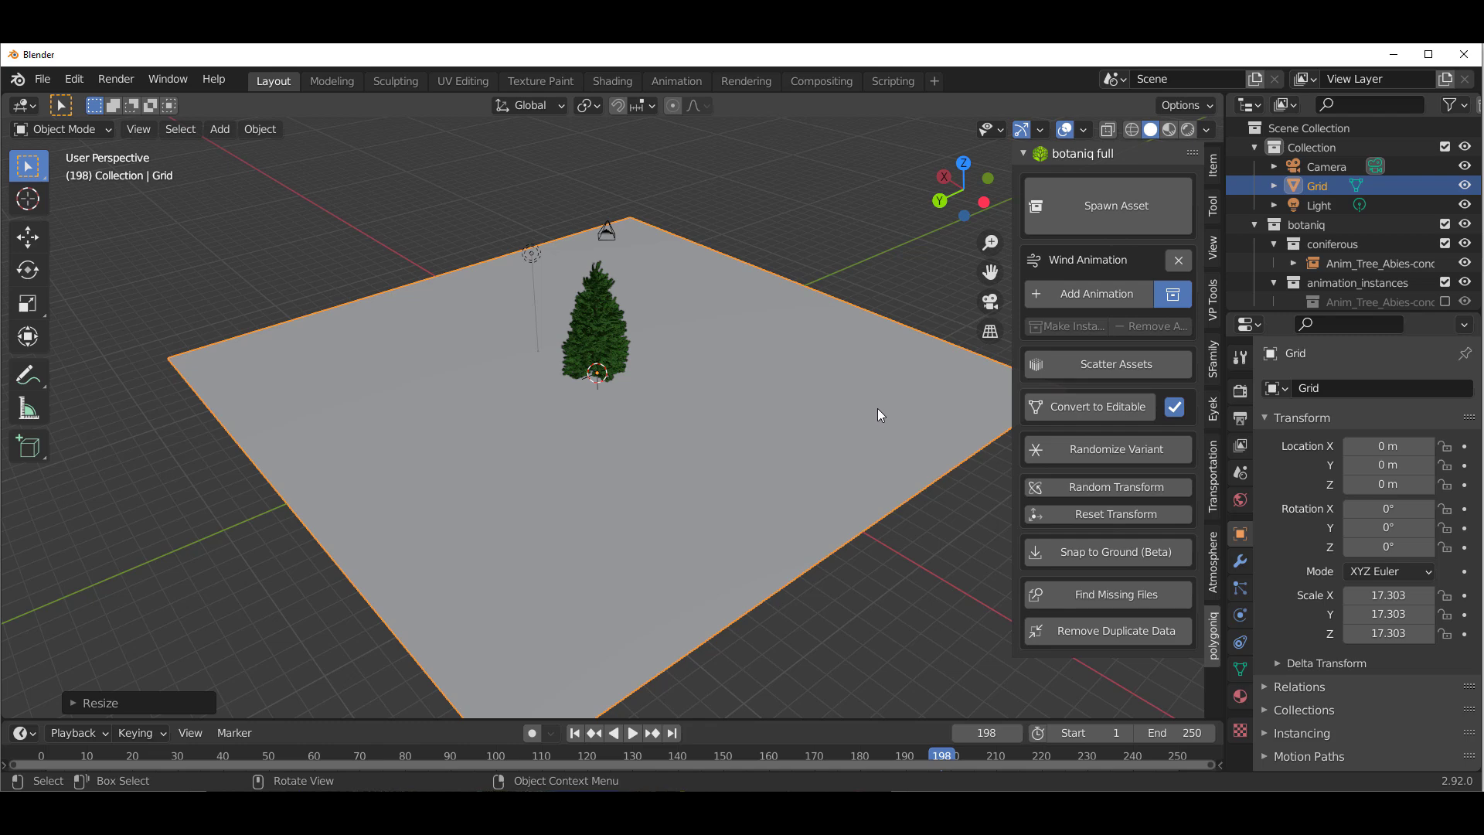
# Step: Browse the rocks and misc categories of the botaniq spawn library, looking over the granite rocks and lily pad assets
pyautogui.click(1086, 218)
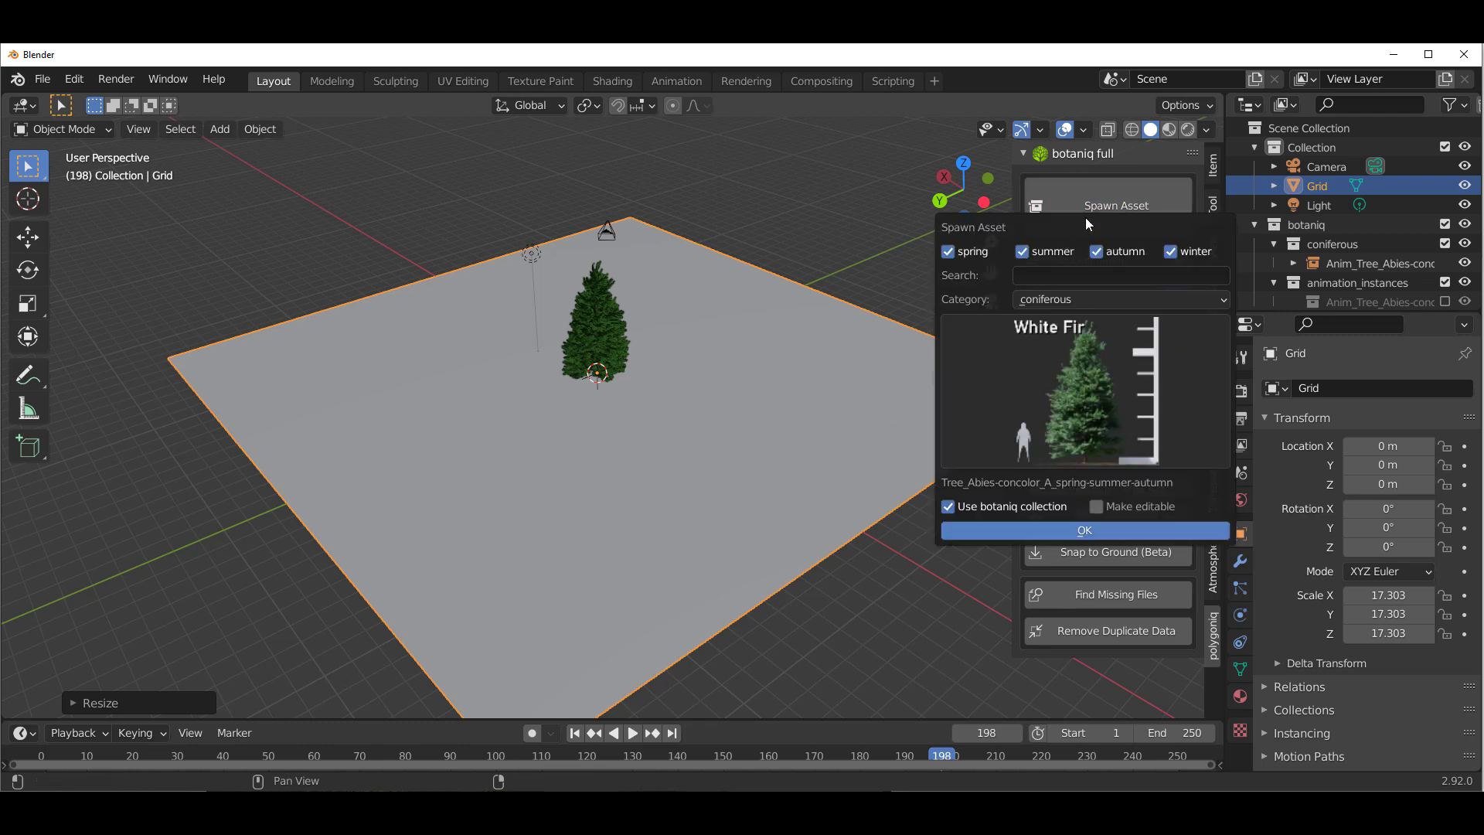
pyautogui.click(1080, 304)
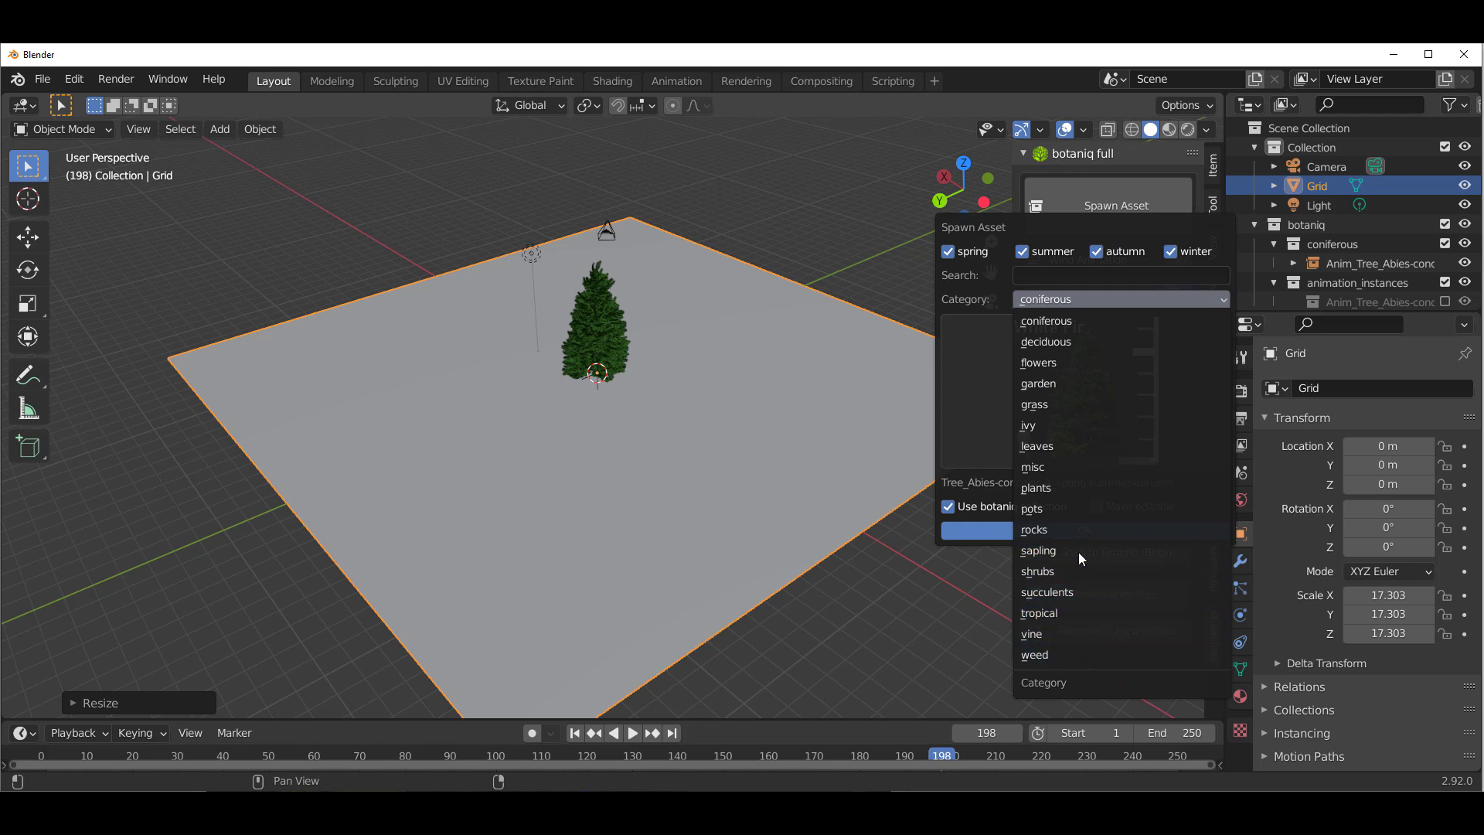
pyautogui.click(1070, 531)
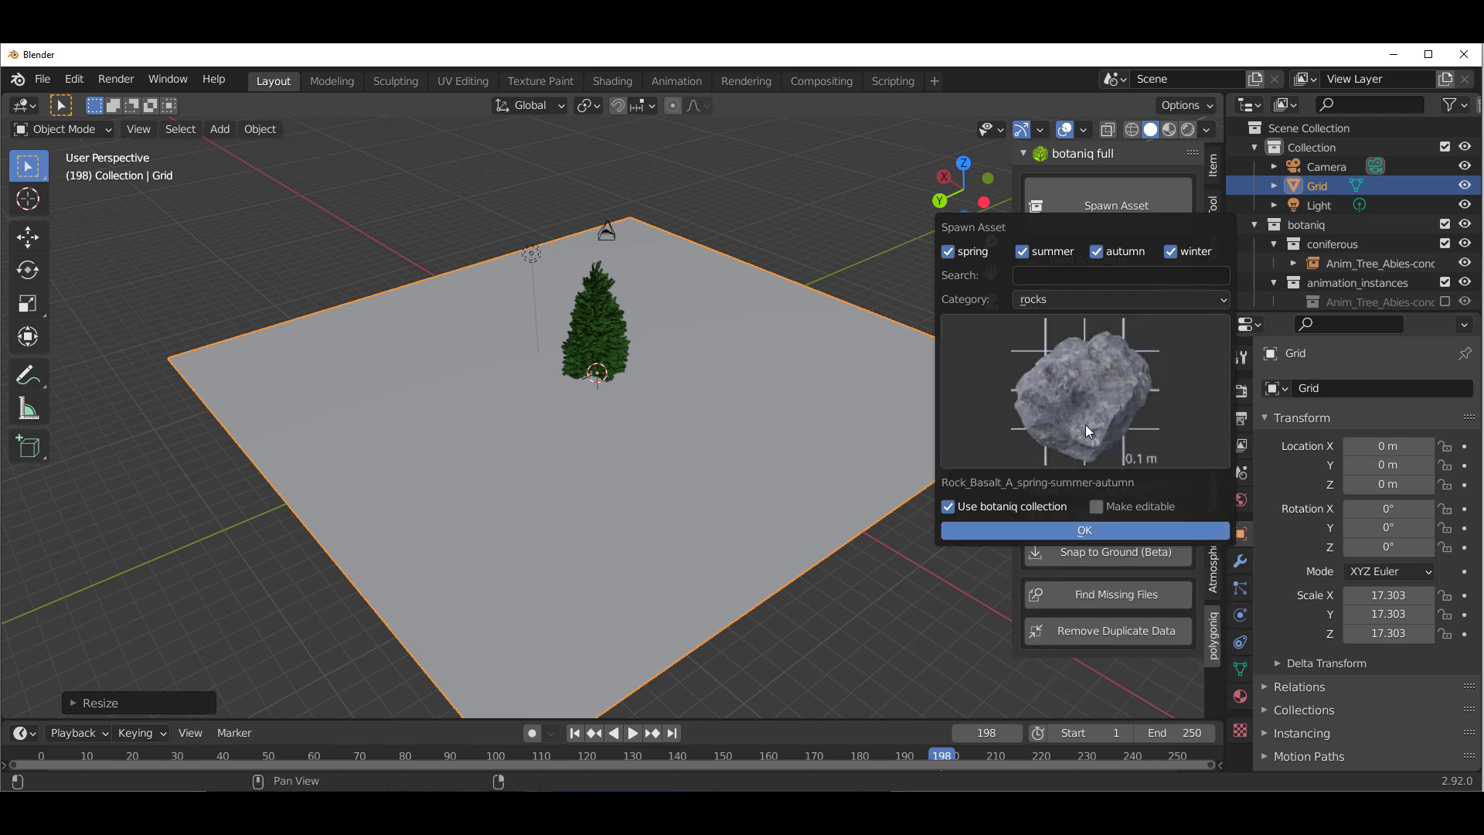
pyautogui.click(1086, 424)
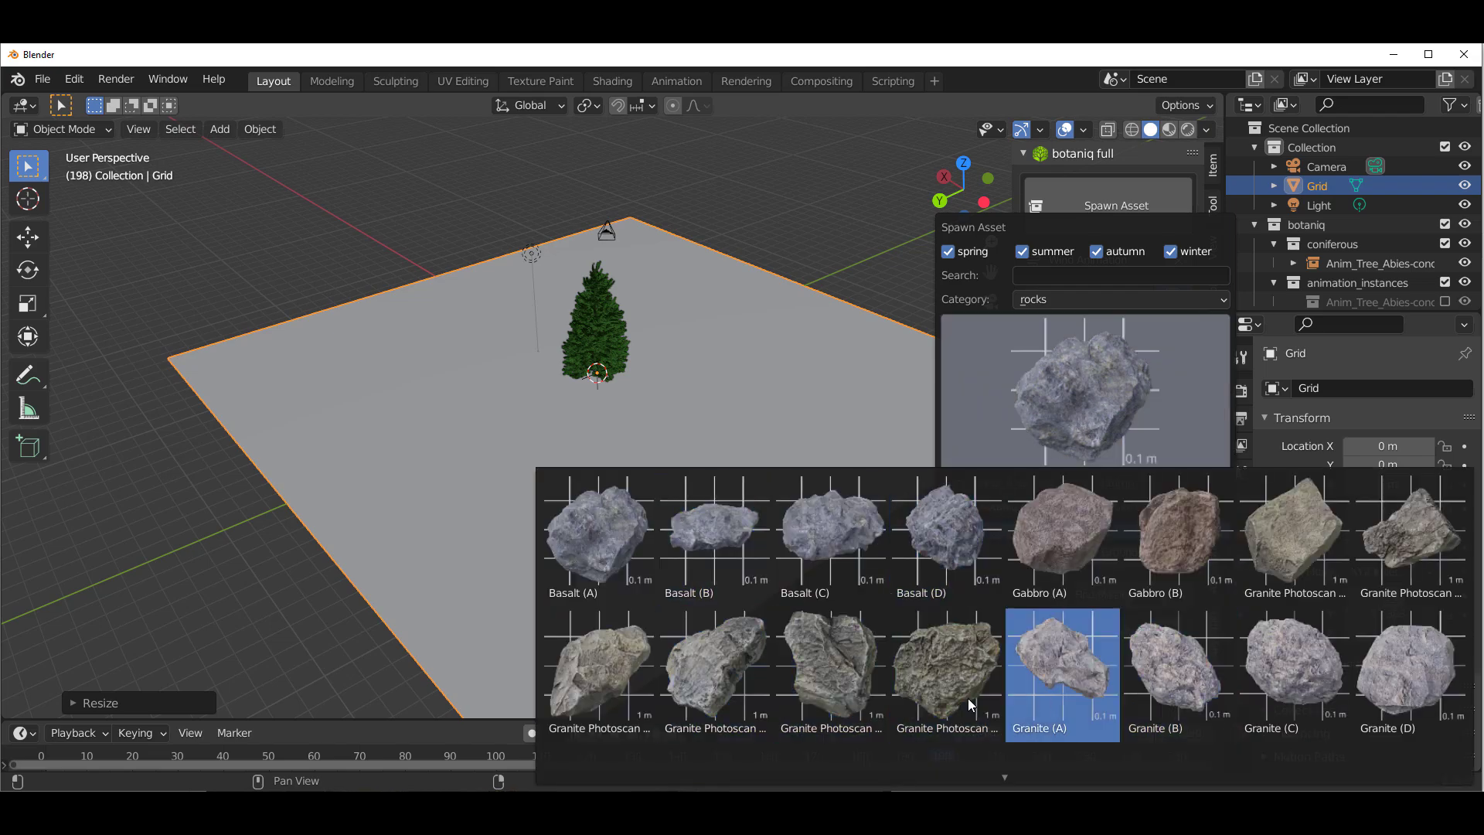
pyautogui.click(838, 681)
pyautogui.click(1132, 300)
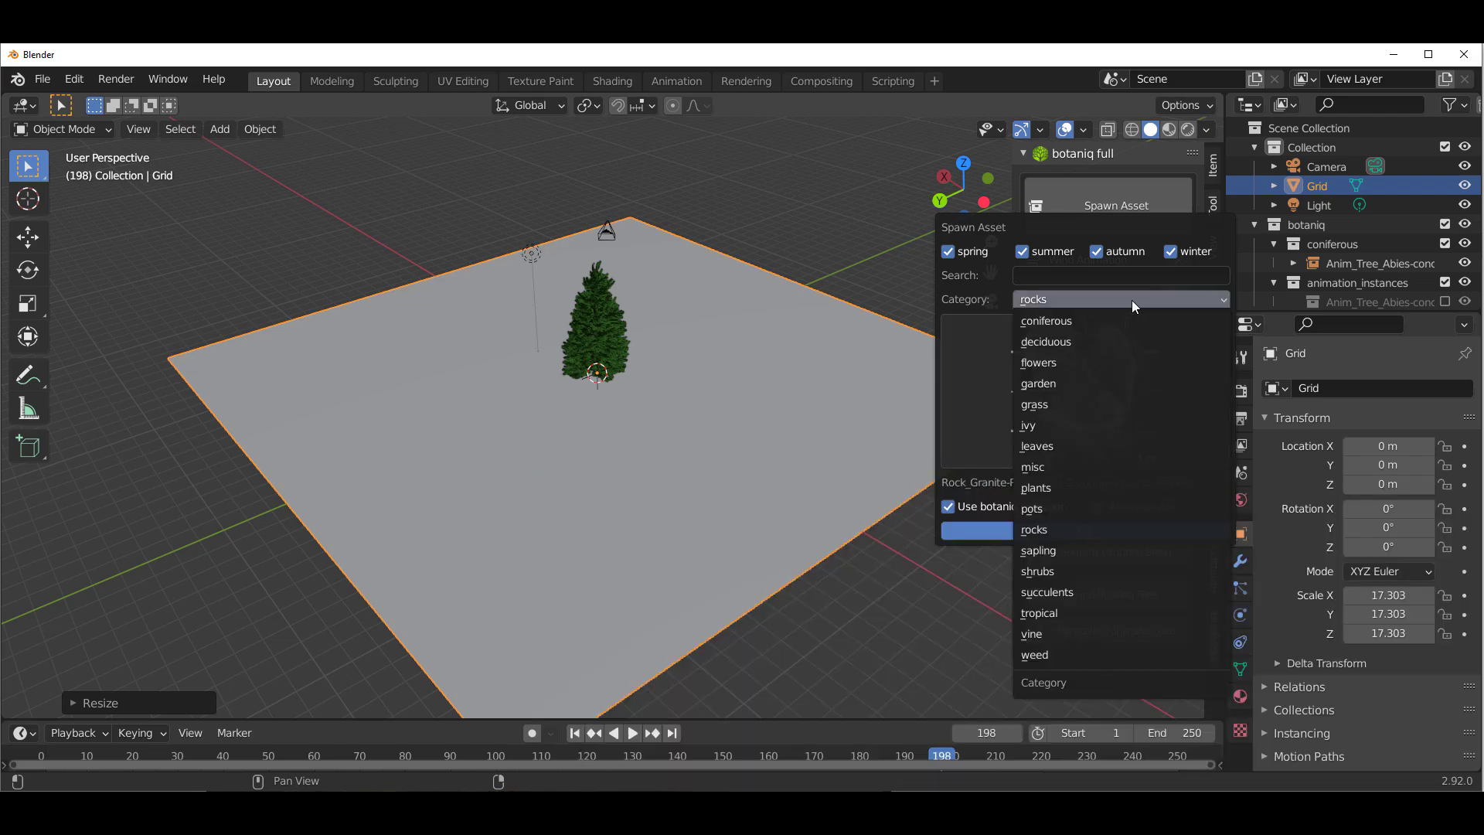
pyautogui.click(1059, 467)
pyautogui.click(1093, 419)
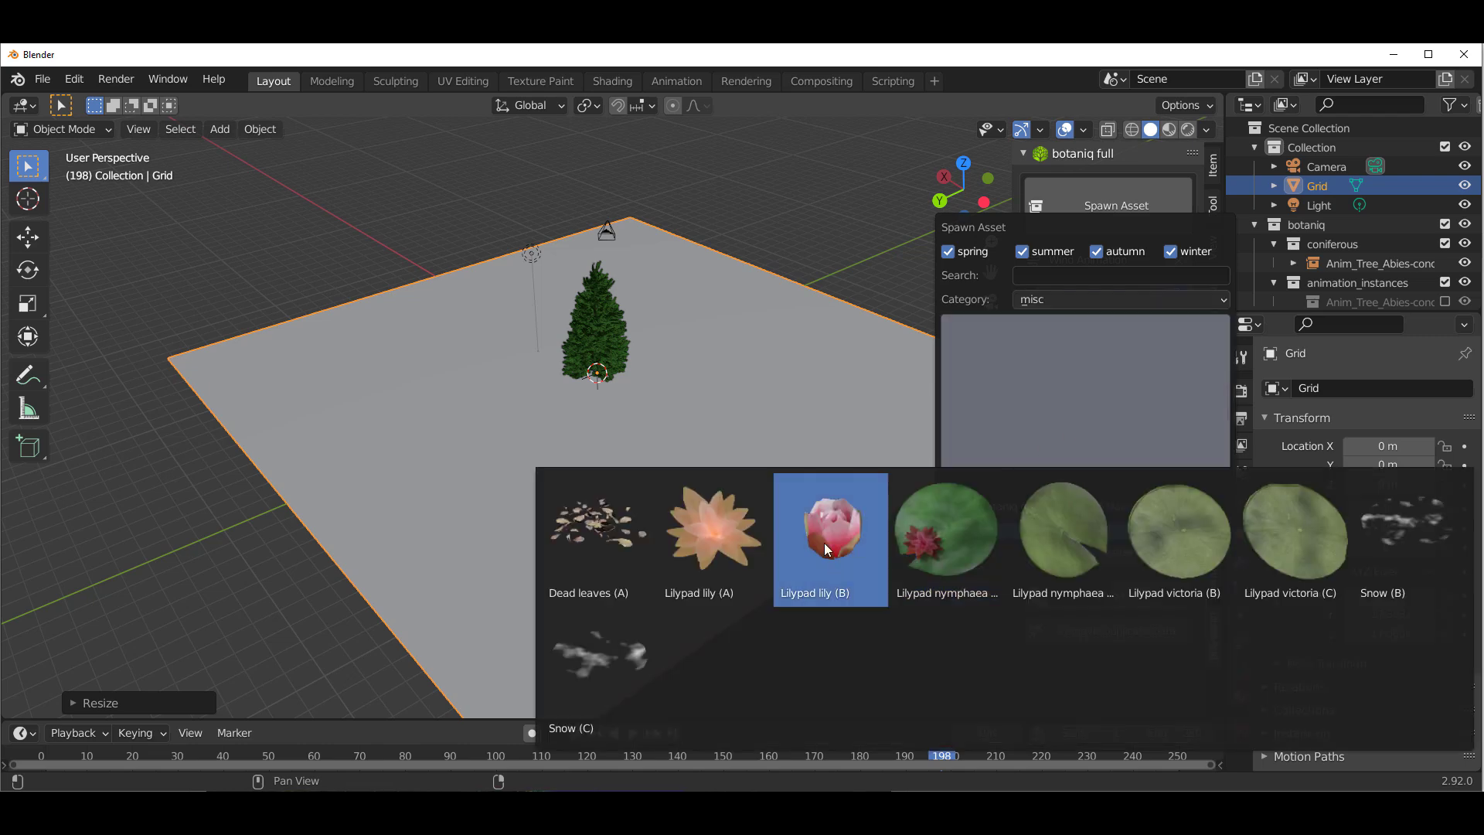
# Step: Spawn the Trellises hexa (A) asset from the garden category into the scene, keeping it in the botaniq collection
pyautogui.click(1109, 306)
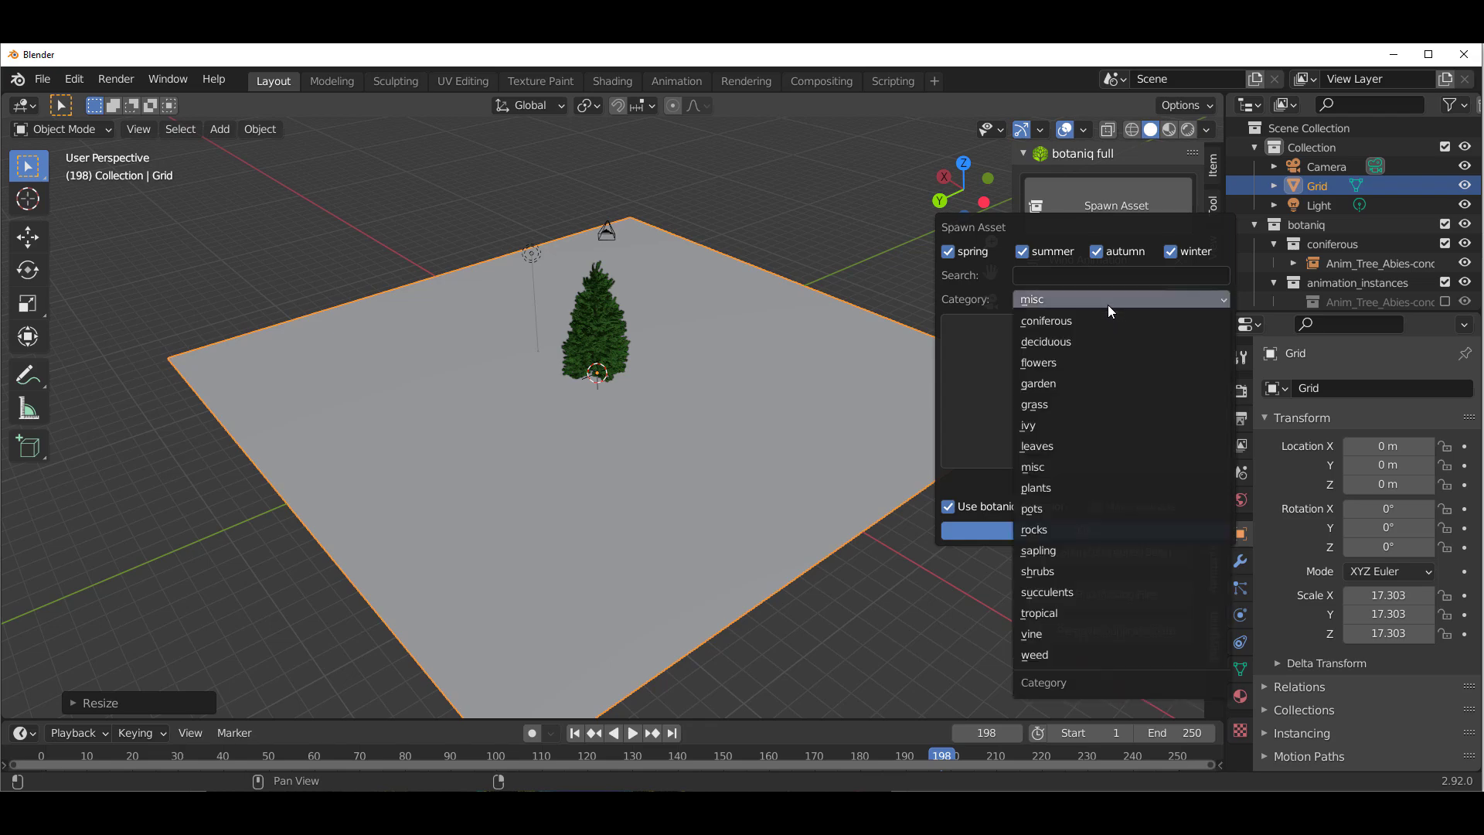
pyautogui.click(1048, 385)
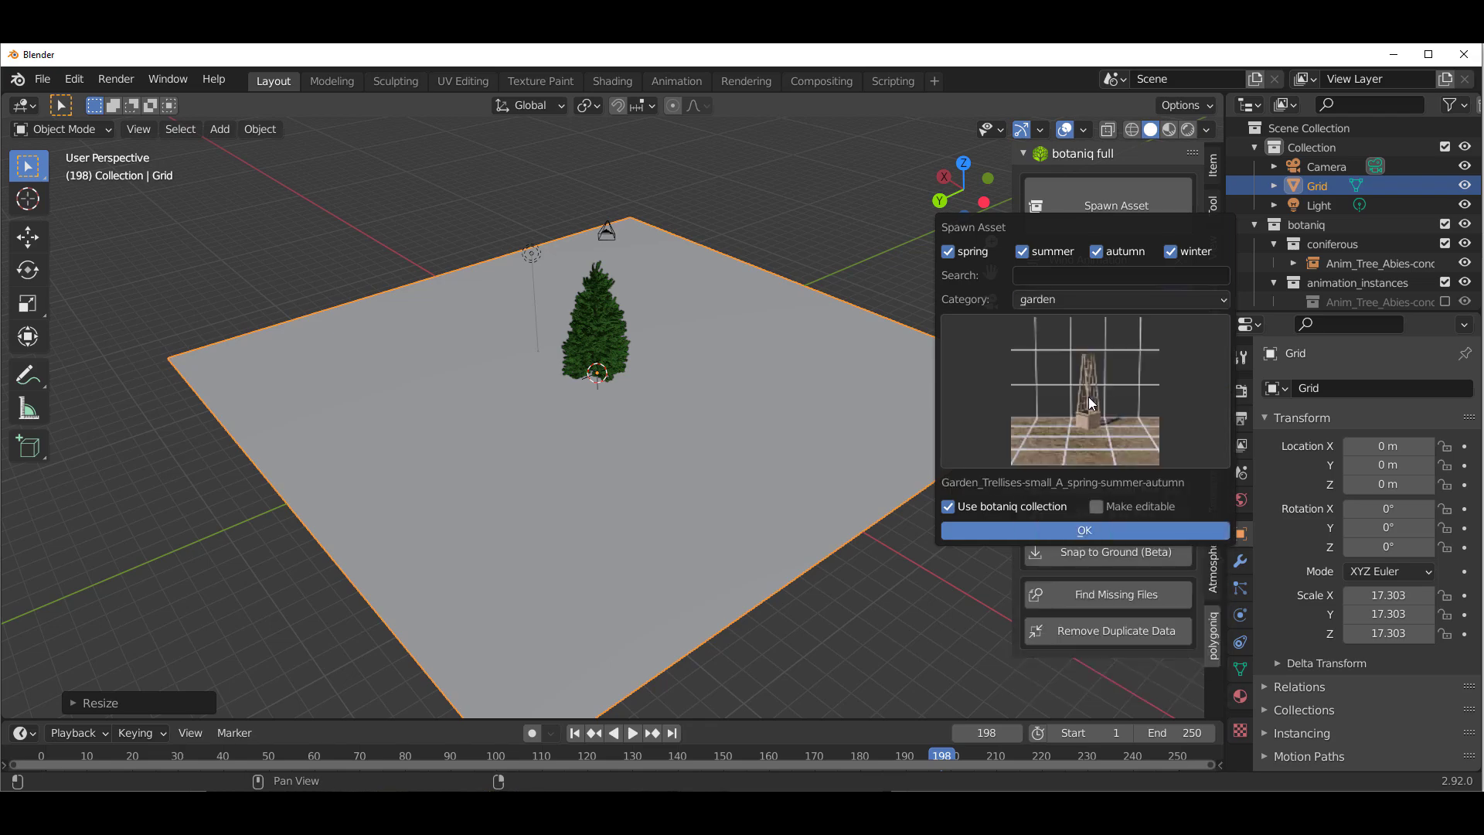
pyautogui.click(1084, 413)
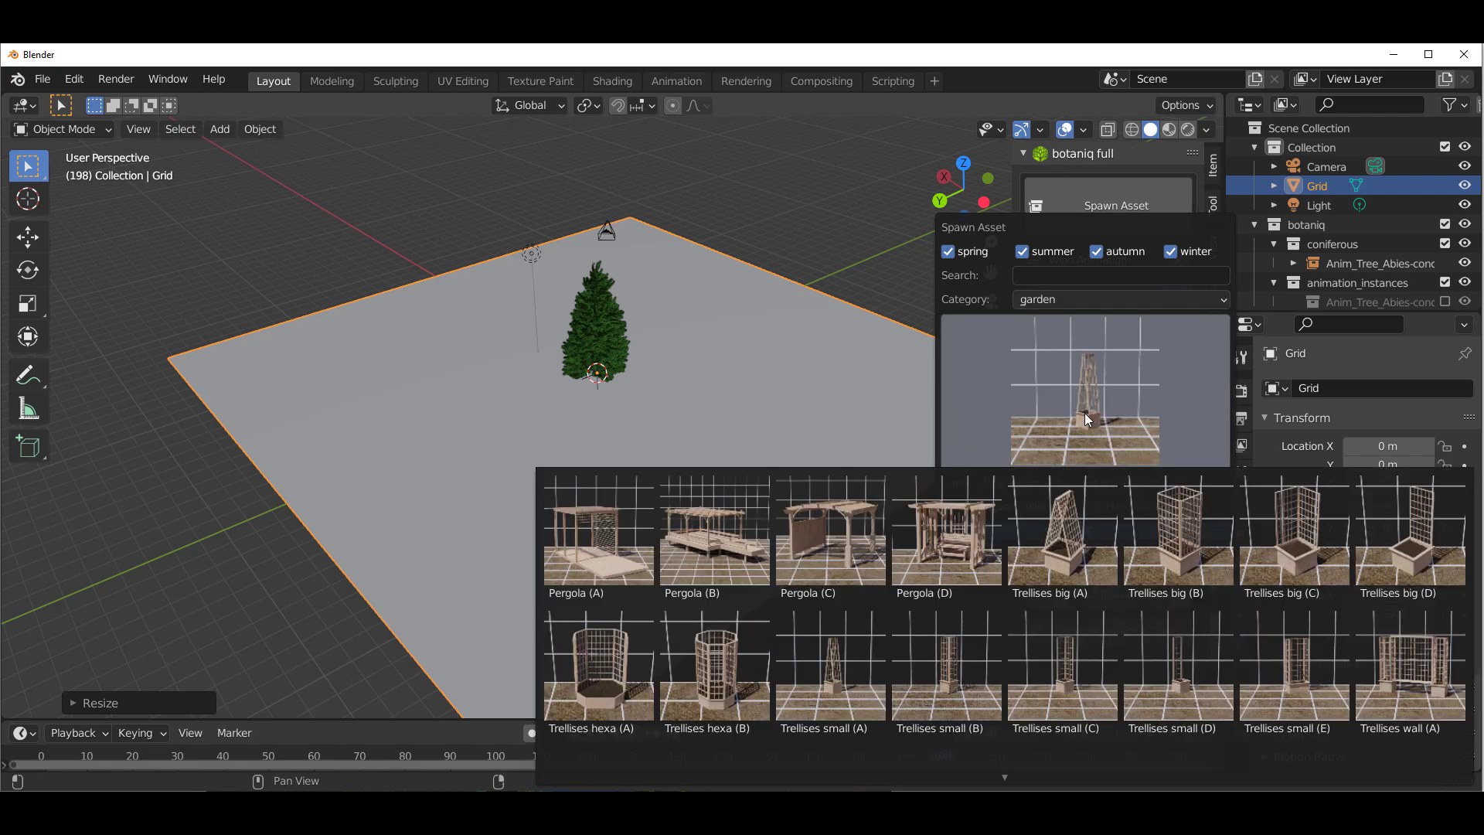
pyautogui.click(620, 671)
pyautogui.click(1088, 528)
pyautogui.moveTo(954, 530); pyautogui.dragTo(730, 392, button='middle')
pyautogui.scroll(5, 729, 393)
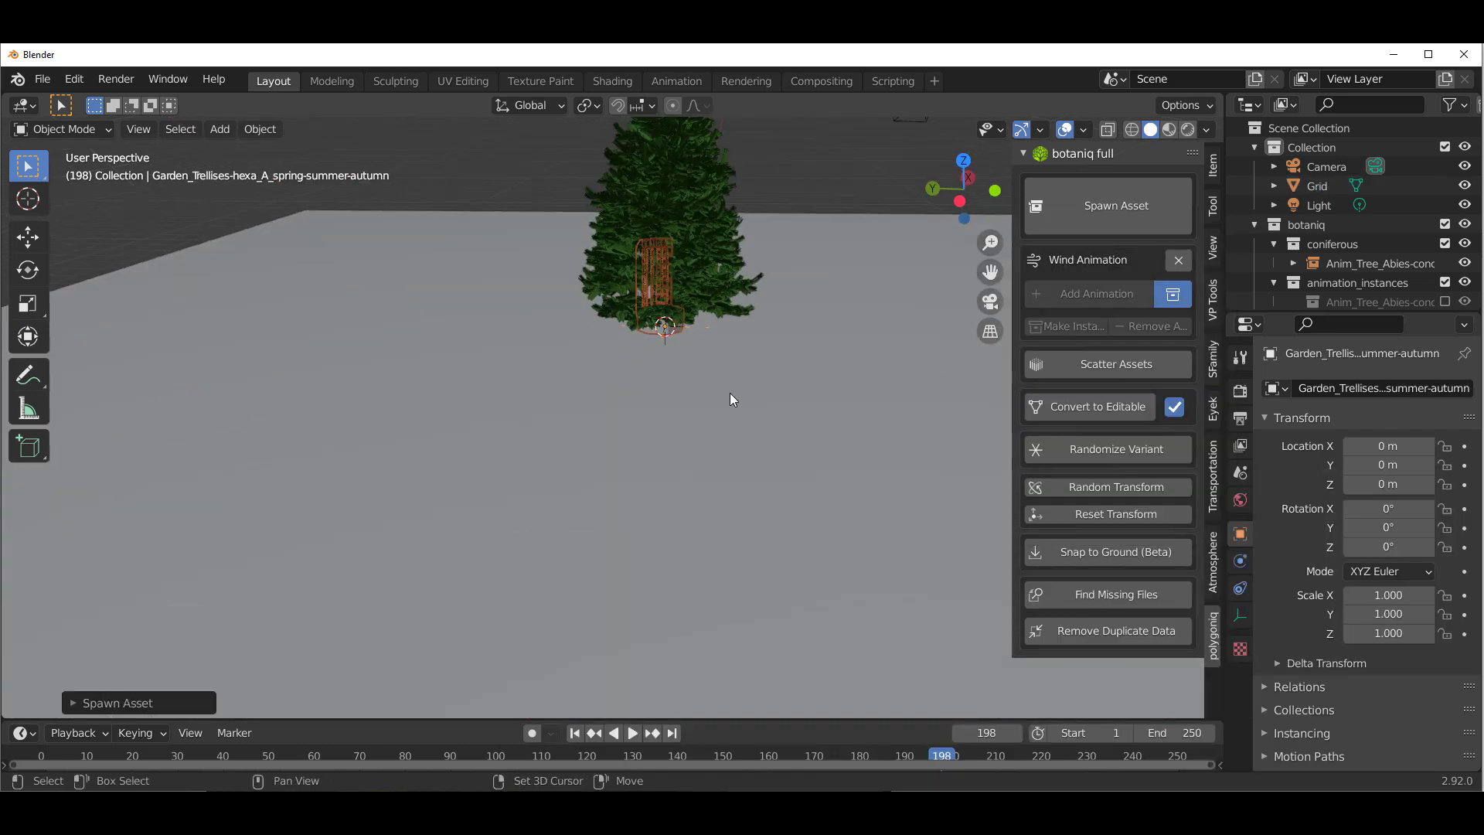
# Step: Move the hexagonal trellis about 9.69 m along Y, clear of the fir, and scale it up evenly
pyautogui.click(28, 237)
pyautogui.moveTo(499, 480); pyautogui.dragTo(211, 443)
pyautogui.moveTo(211, 447); pyautogui.dragTo(314, 443, button='middle')
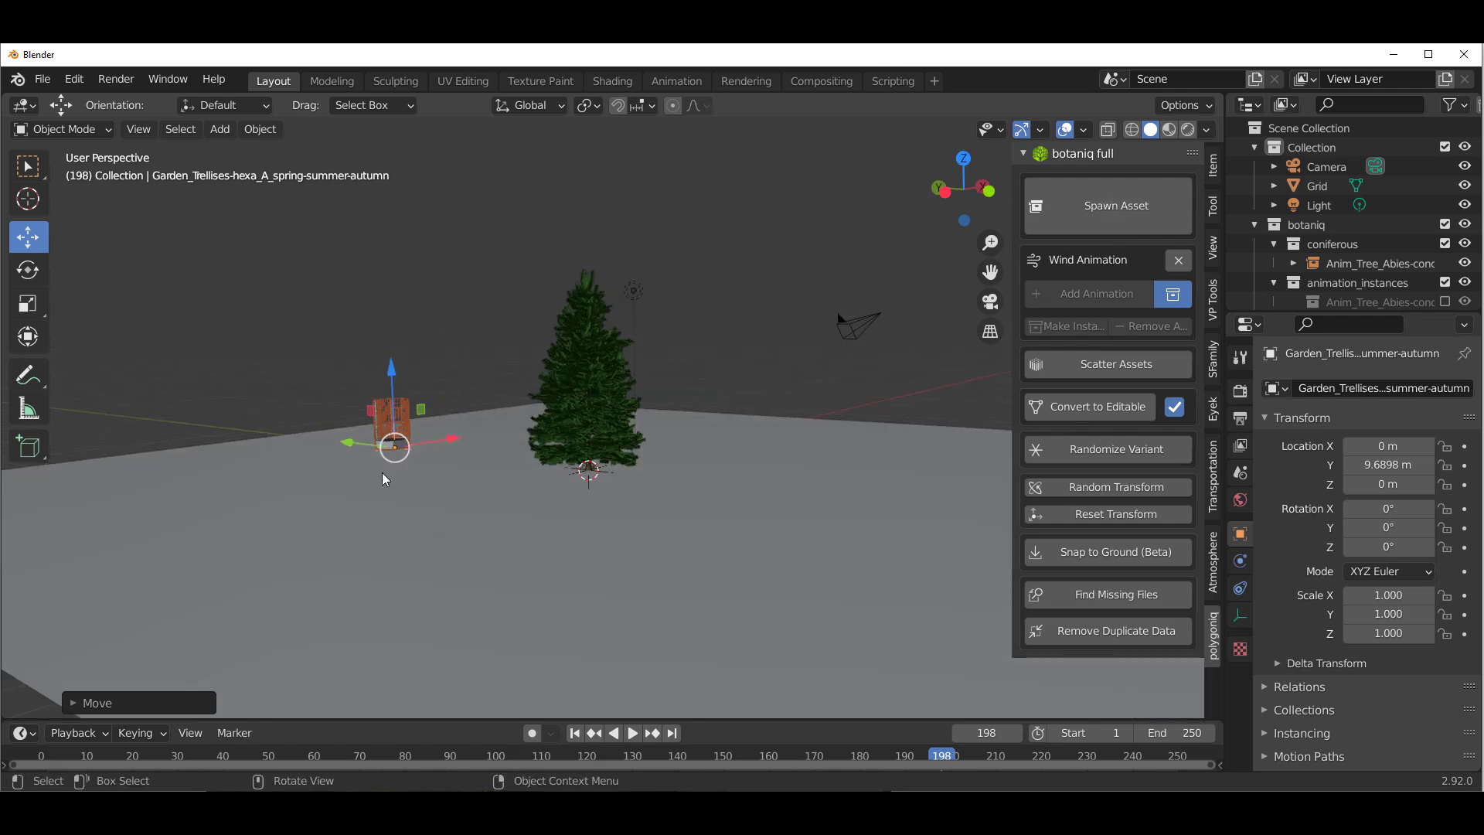
pyautogui.press('s')
pyautogui.click(469, 395)
pyautogui.moveTo(508, 369); pyautogui.dragTo(660, 239, button='middle')
pyautogui.moveTo(632, 405); pyautogui.dragTo(498, 467, button='middle')
# Step: Select the fir and move it along the X axis, away from the trellis and the grid's centre
pyautogui.click(498, 467)
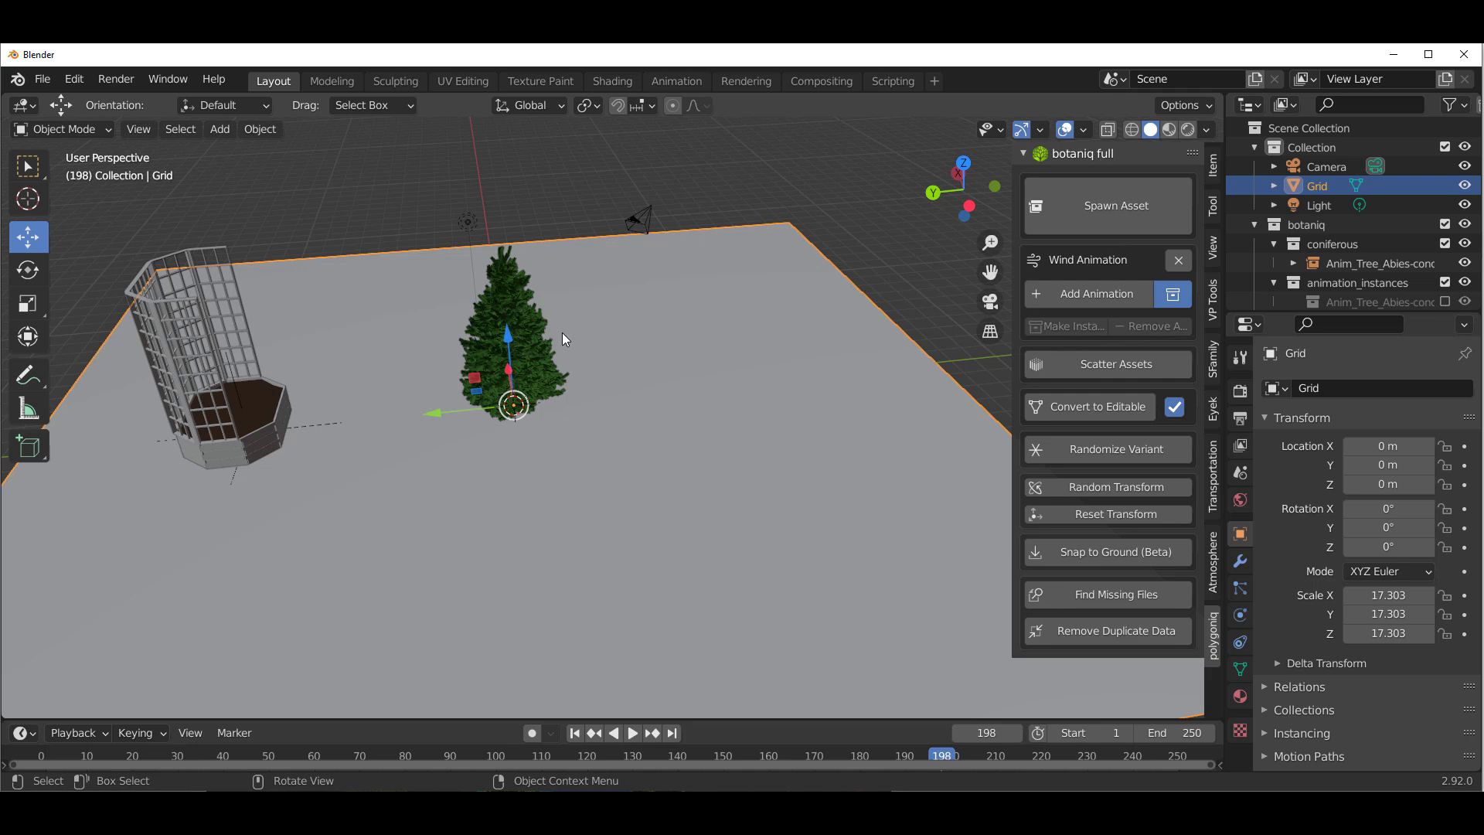
pyautogui.moveTo(692, 379); pyautogui.dragTo(649, 399, button='middle')
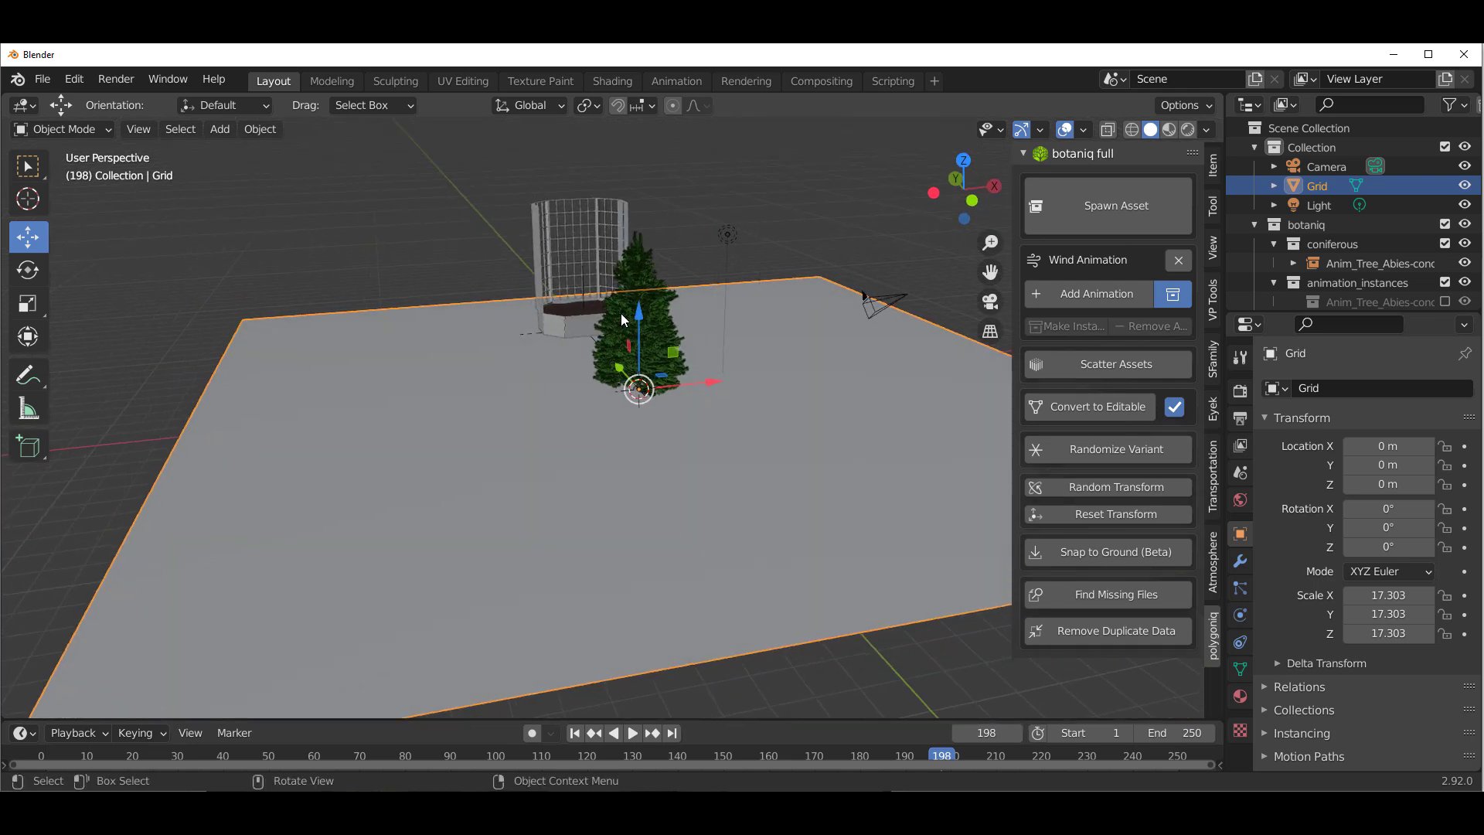
pyautogui.click(676, 350)
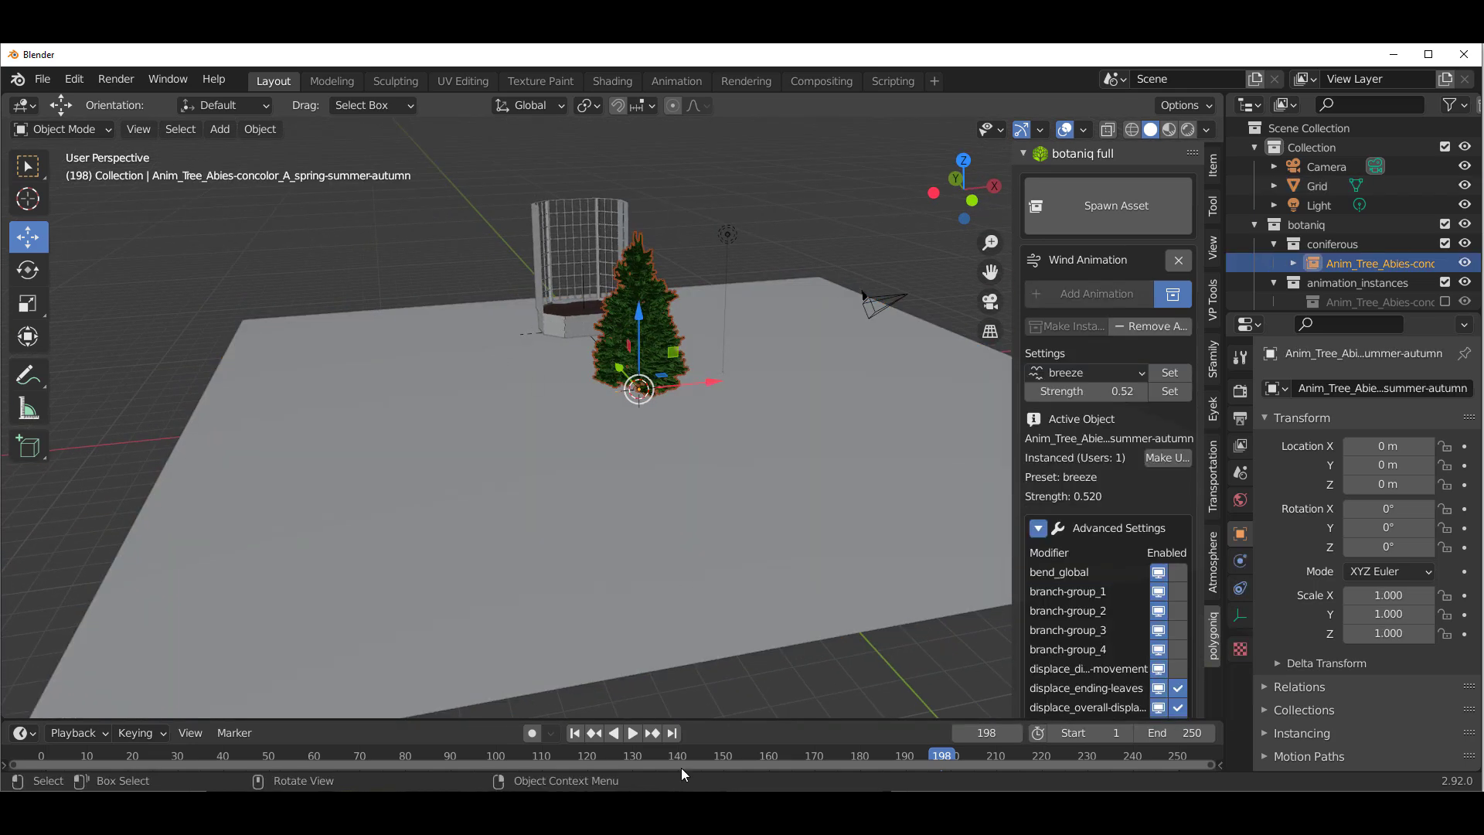
pyautogui.moveTo(712, 384); pyautogui.dragTo(825, 496)
# Step: Scatter the With flowers (B) grass over the ground grid with density preserved and the instance collection linked to the scene
pyautogui.click(825, 496)
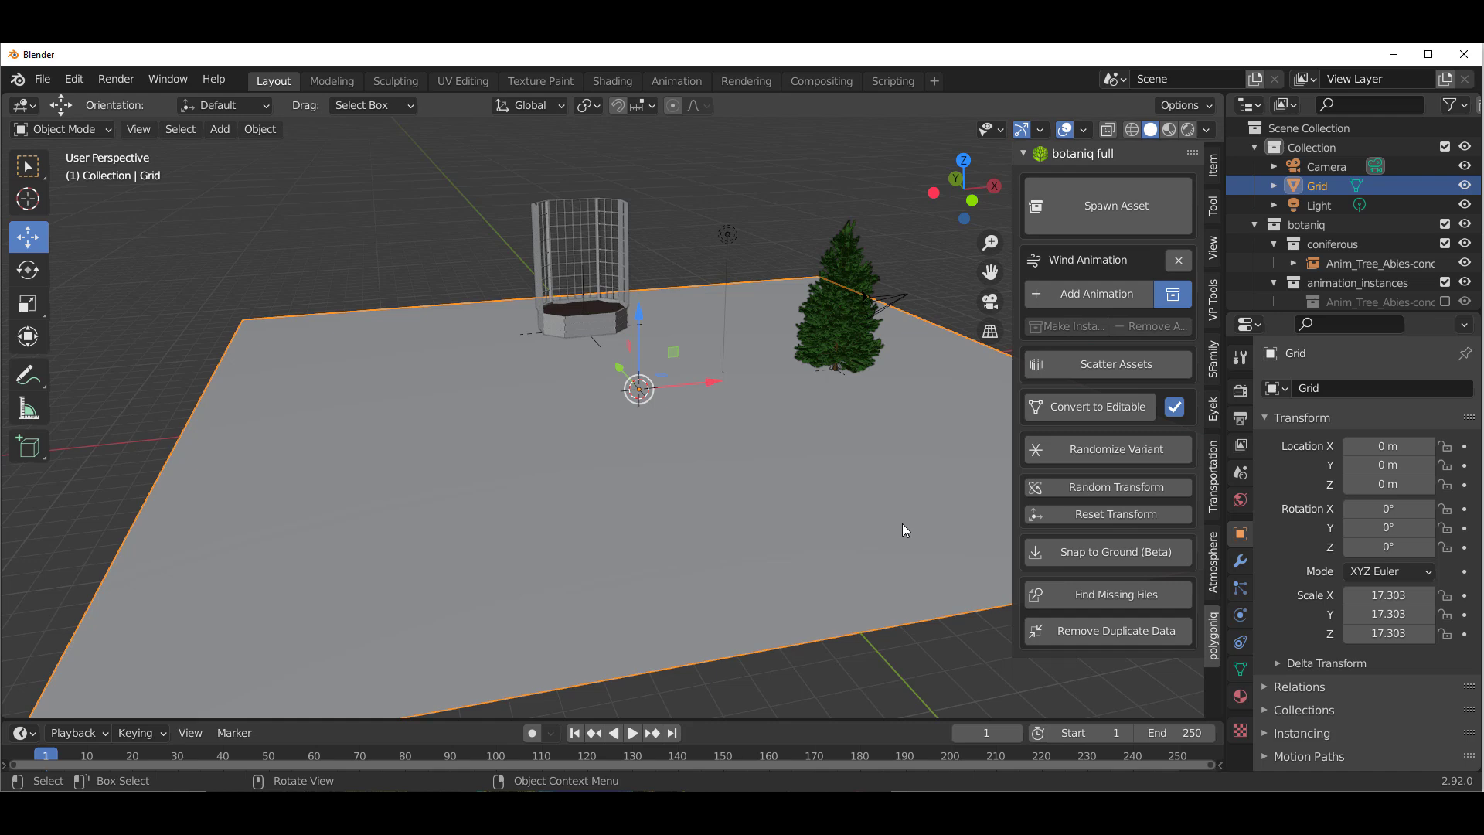
pyautogui.click(1125, 364)
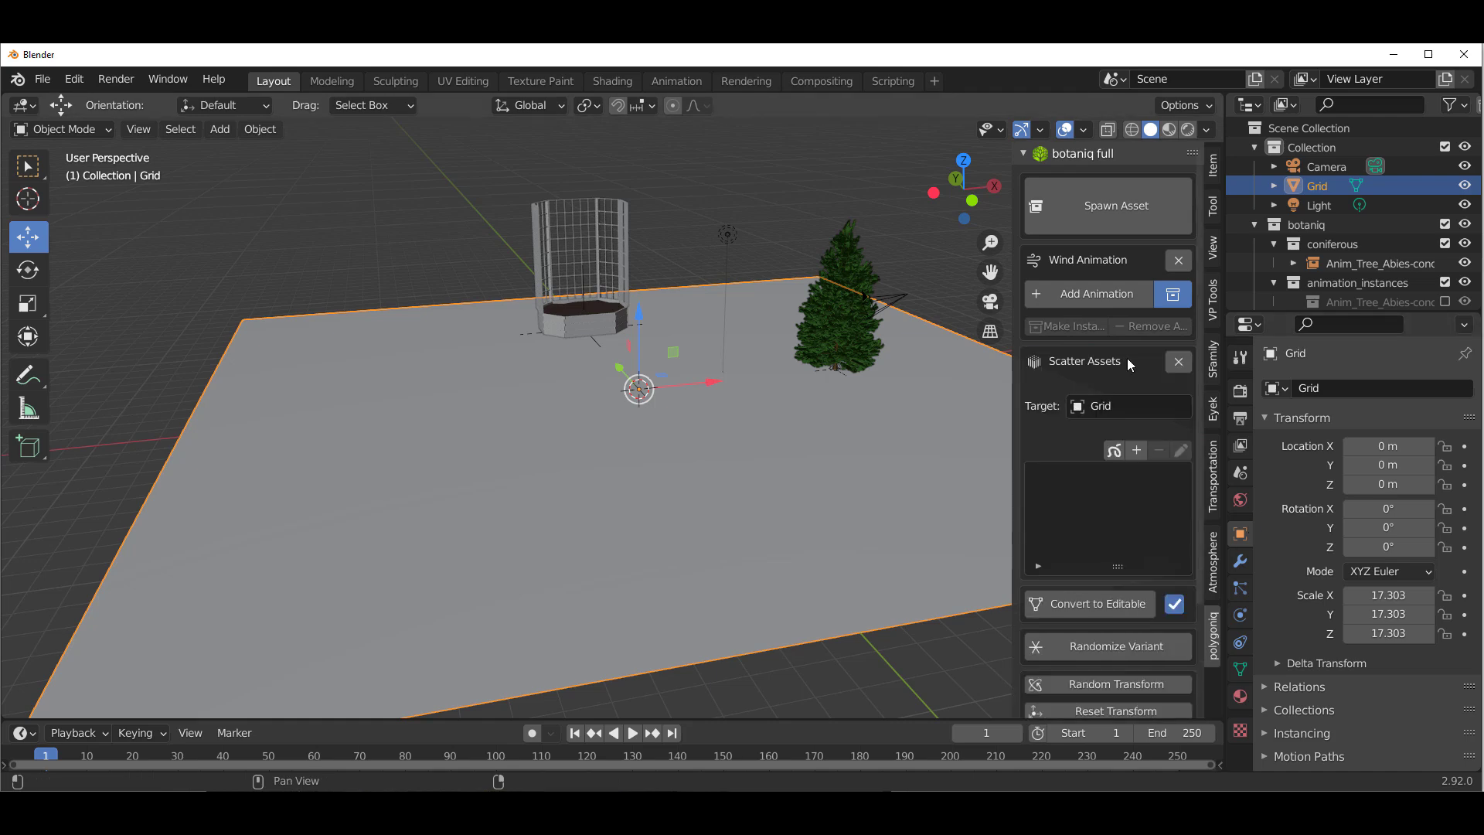
pyautogui.click(1140, 449)
pyautogui.click(1132, 580)
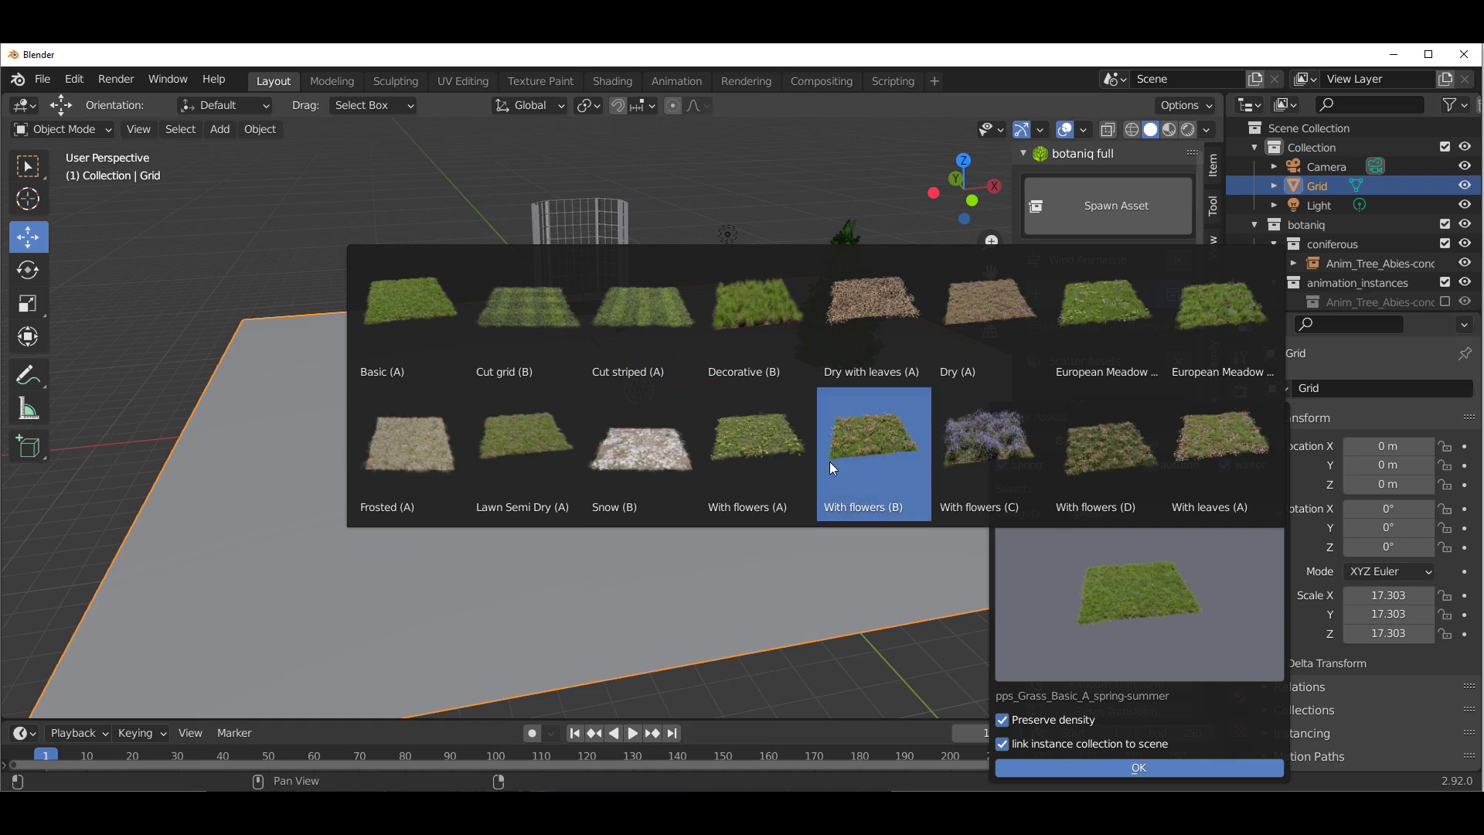
pyautogui.click(874, 456)
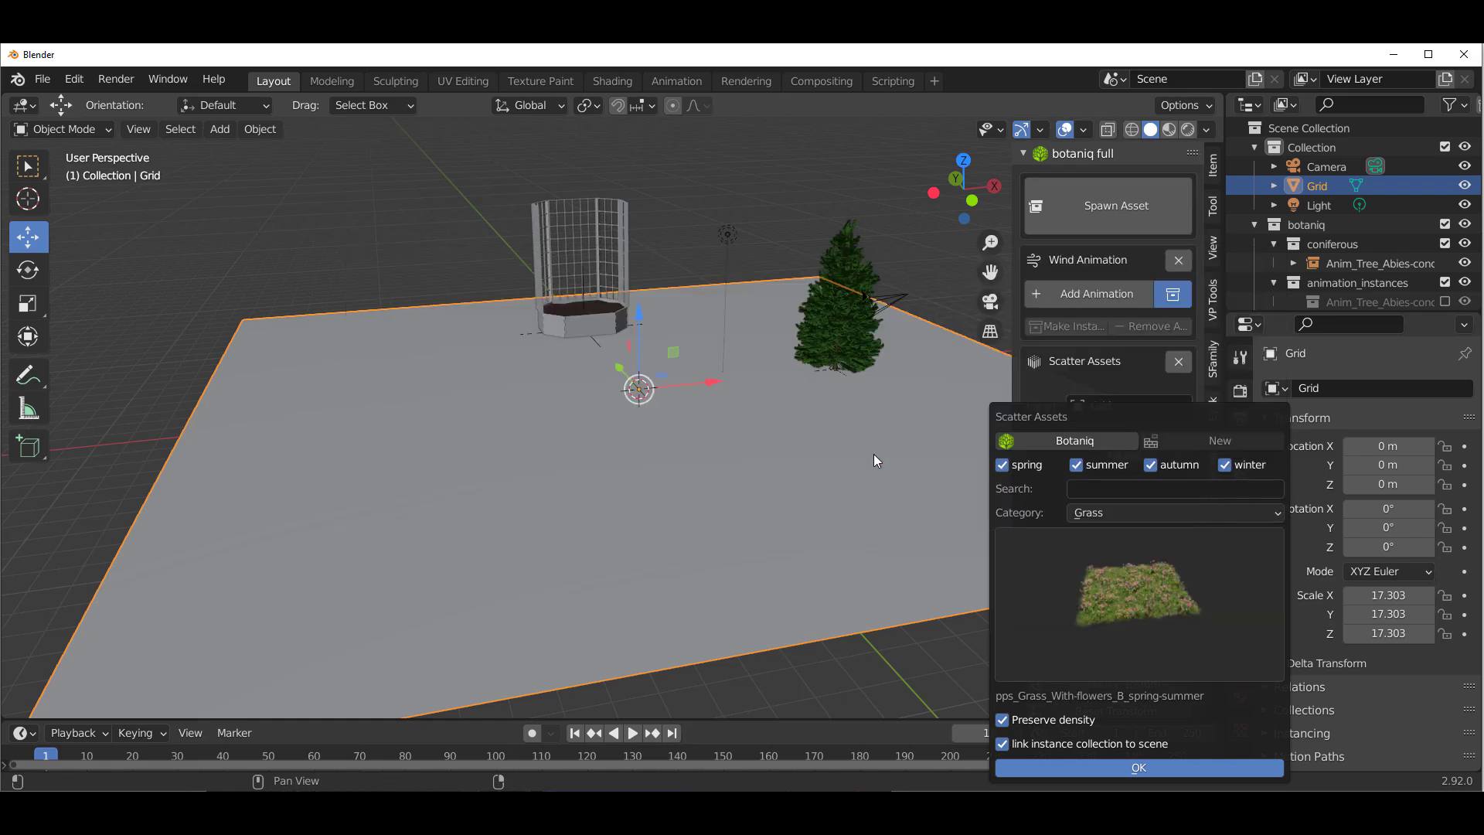
pyautogui.click(1129, 772)
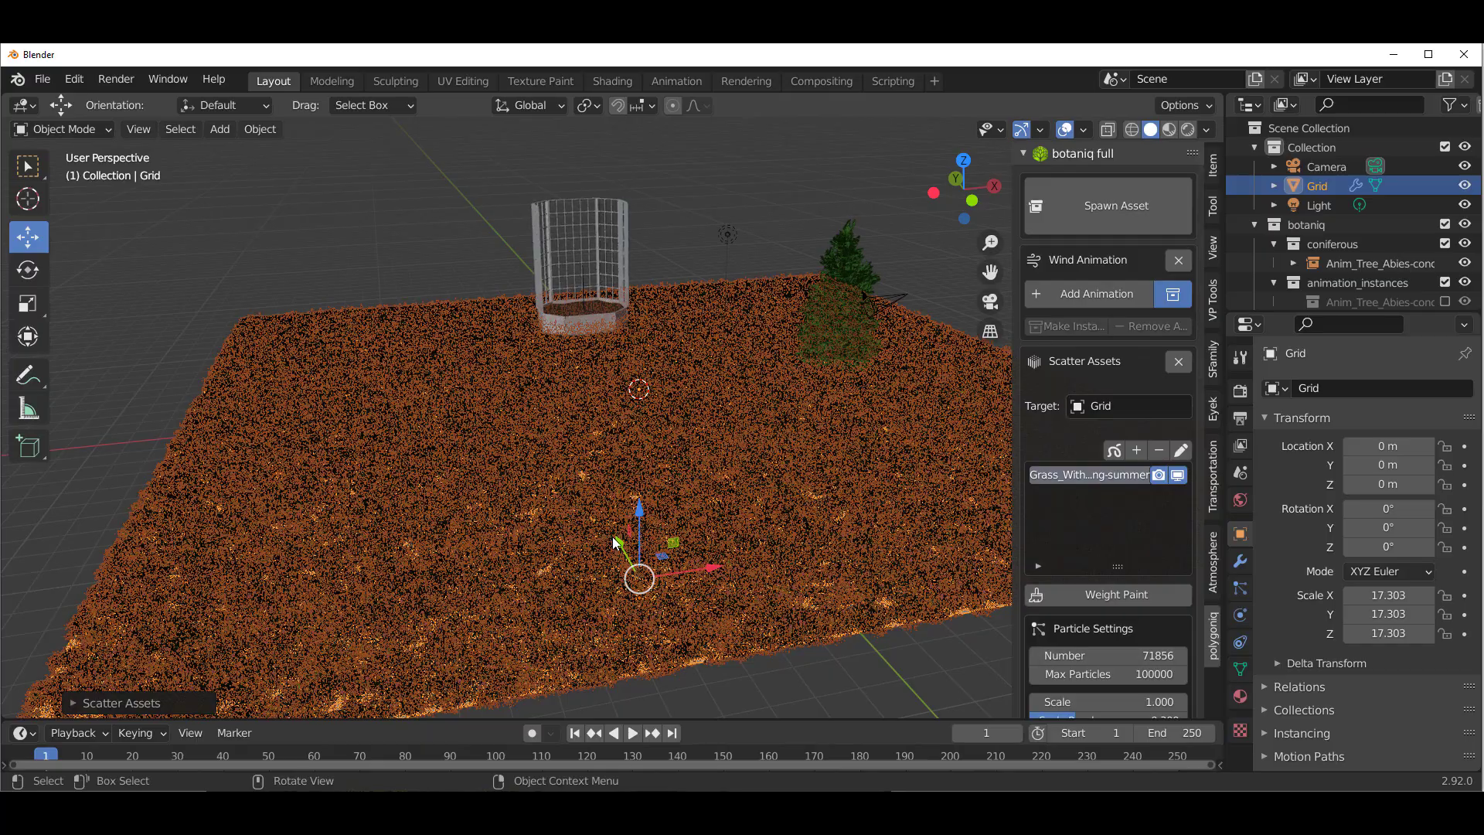
# Step: Scale the grass-covered grid up to about 50.4 on all axes, raising it to about 17.2 m on Z
pyautogui.moveTo(621, 550); pyautogui.dragTo(722, 530, button='middle')
pyautogui.scroll(-3, 762, 333)
pyautogui.scroll(3, 766, 321)
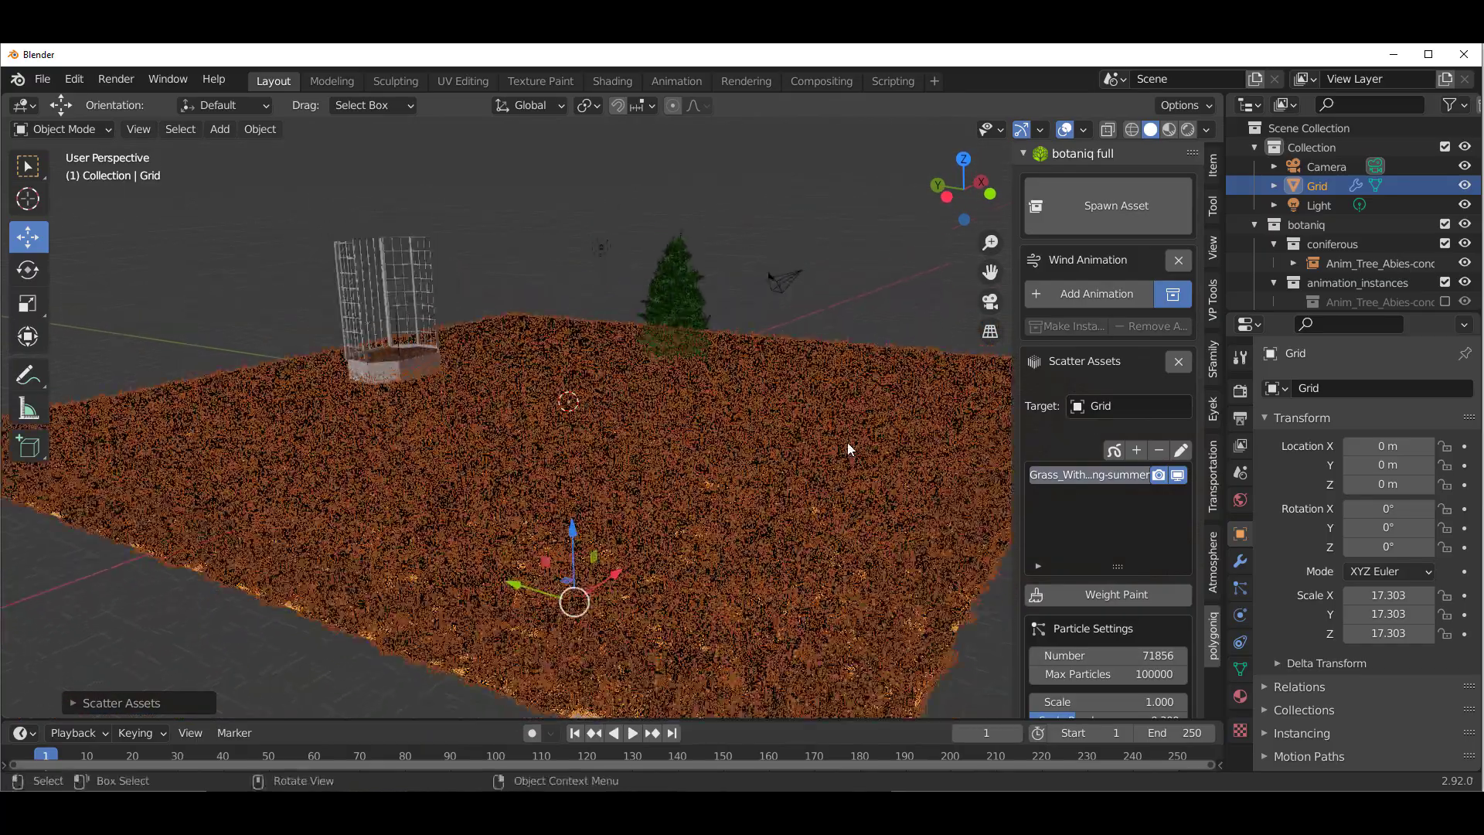
pyautogui.scroll(-5, 1163, 596)
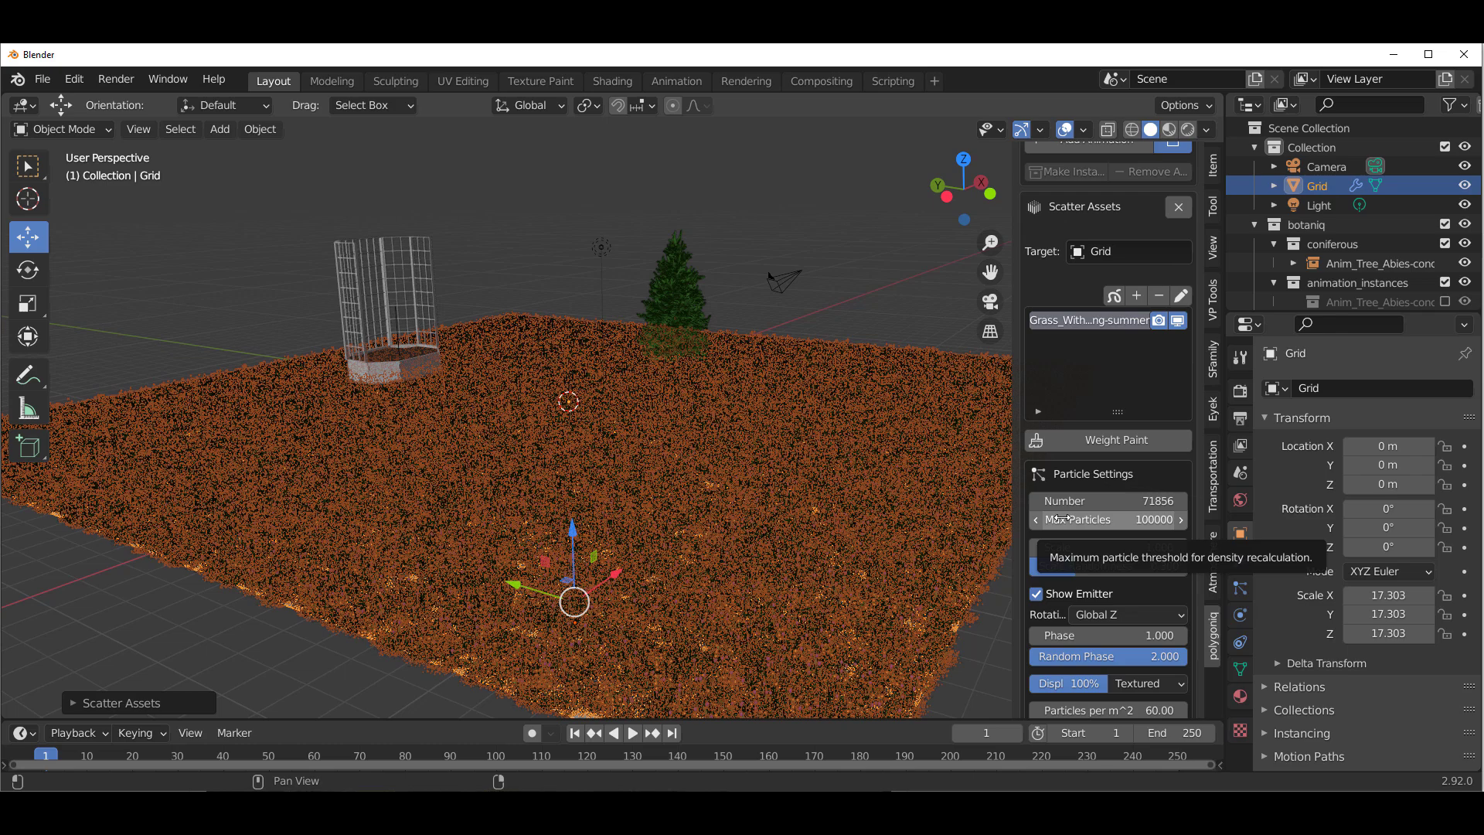
pyautogui.scroll(-4, 1061, 519)
pyautogui.scroll(-4, 570, 487)
pyautogui.moveTo(638, 485); pyautogui.dragTo(634, 485, button='middle')
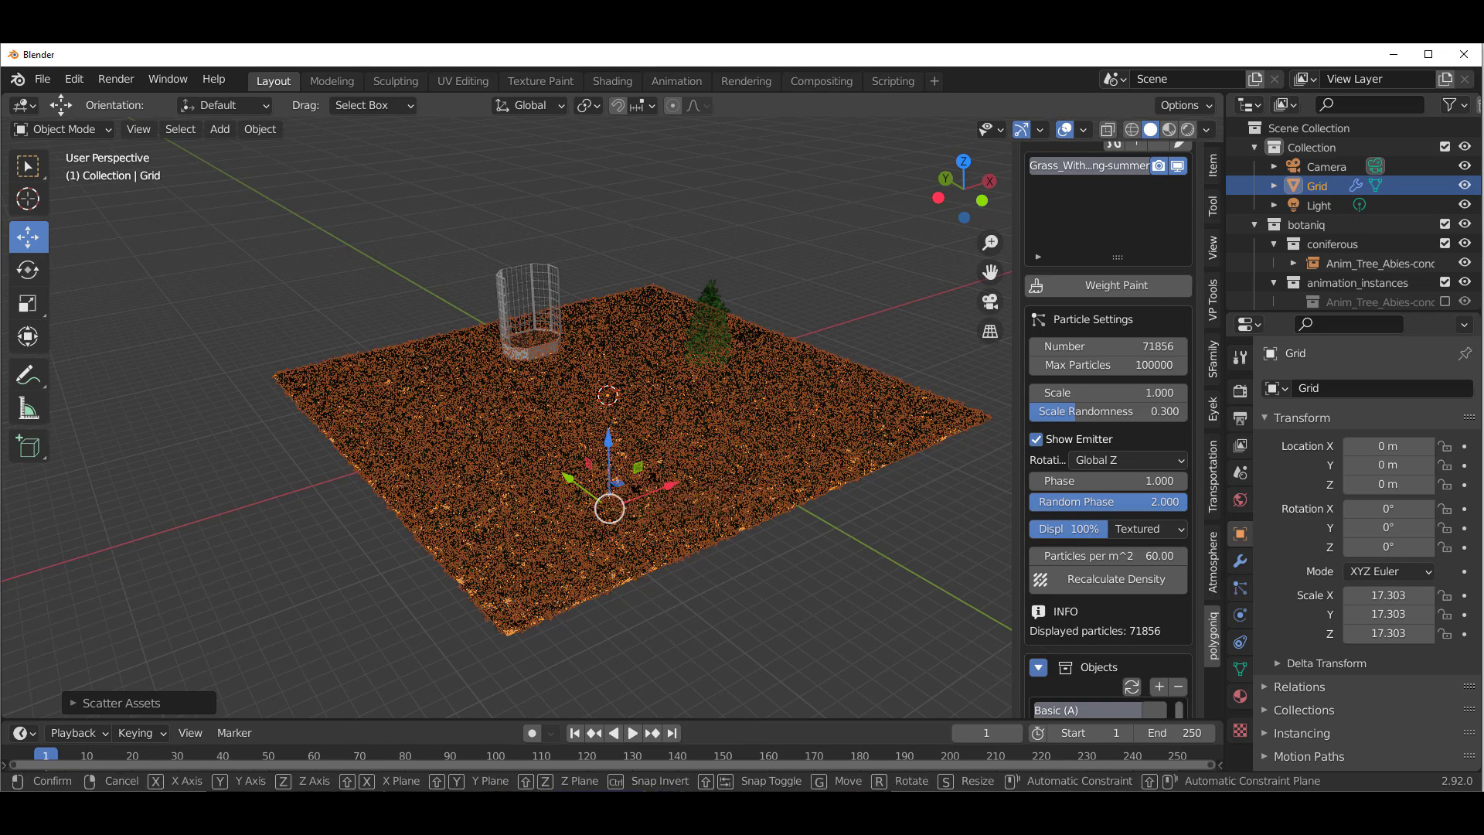
pyautogui.press('s')
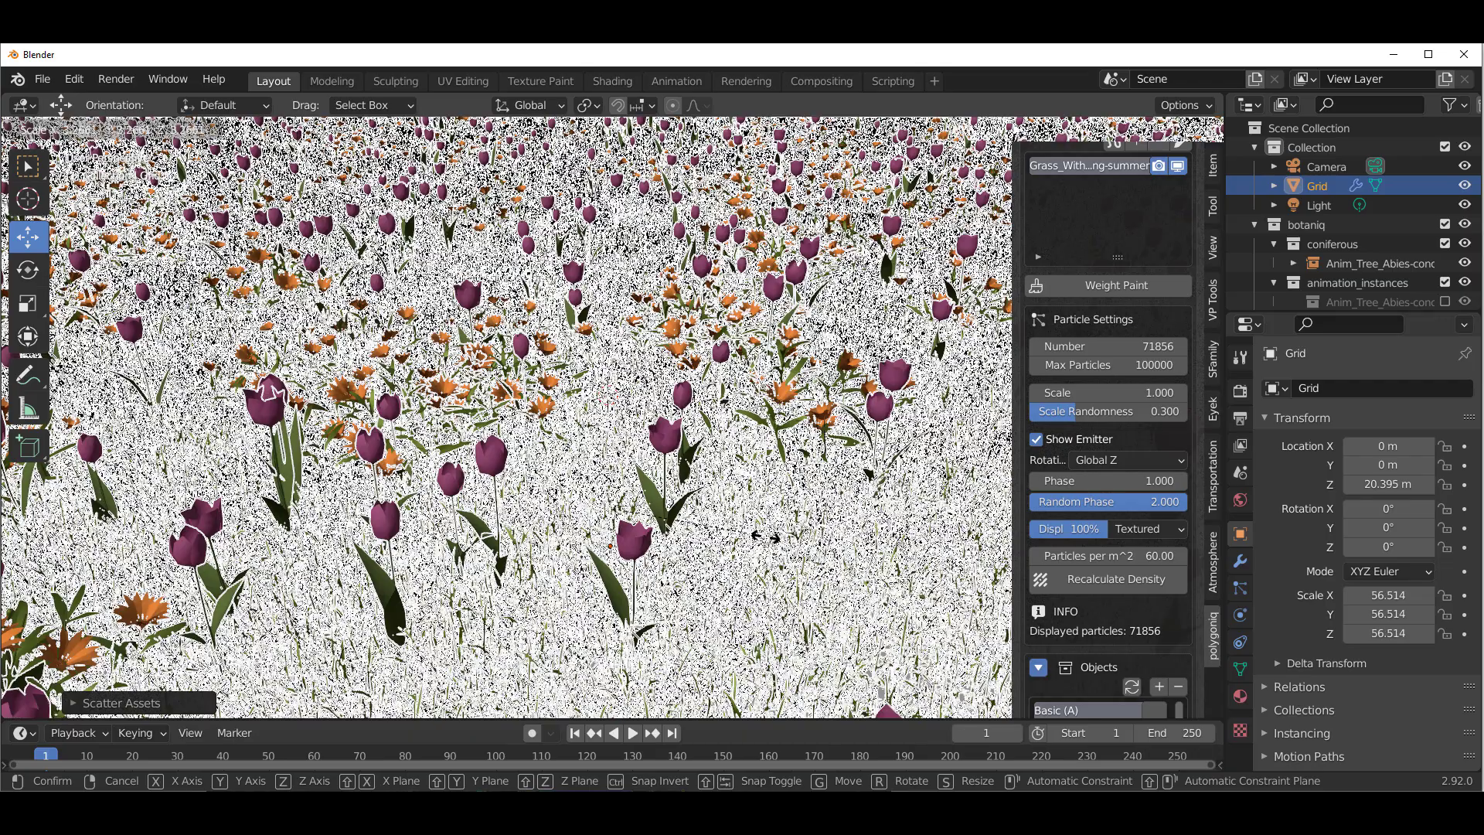
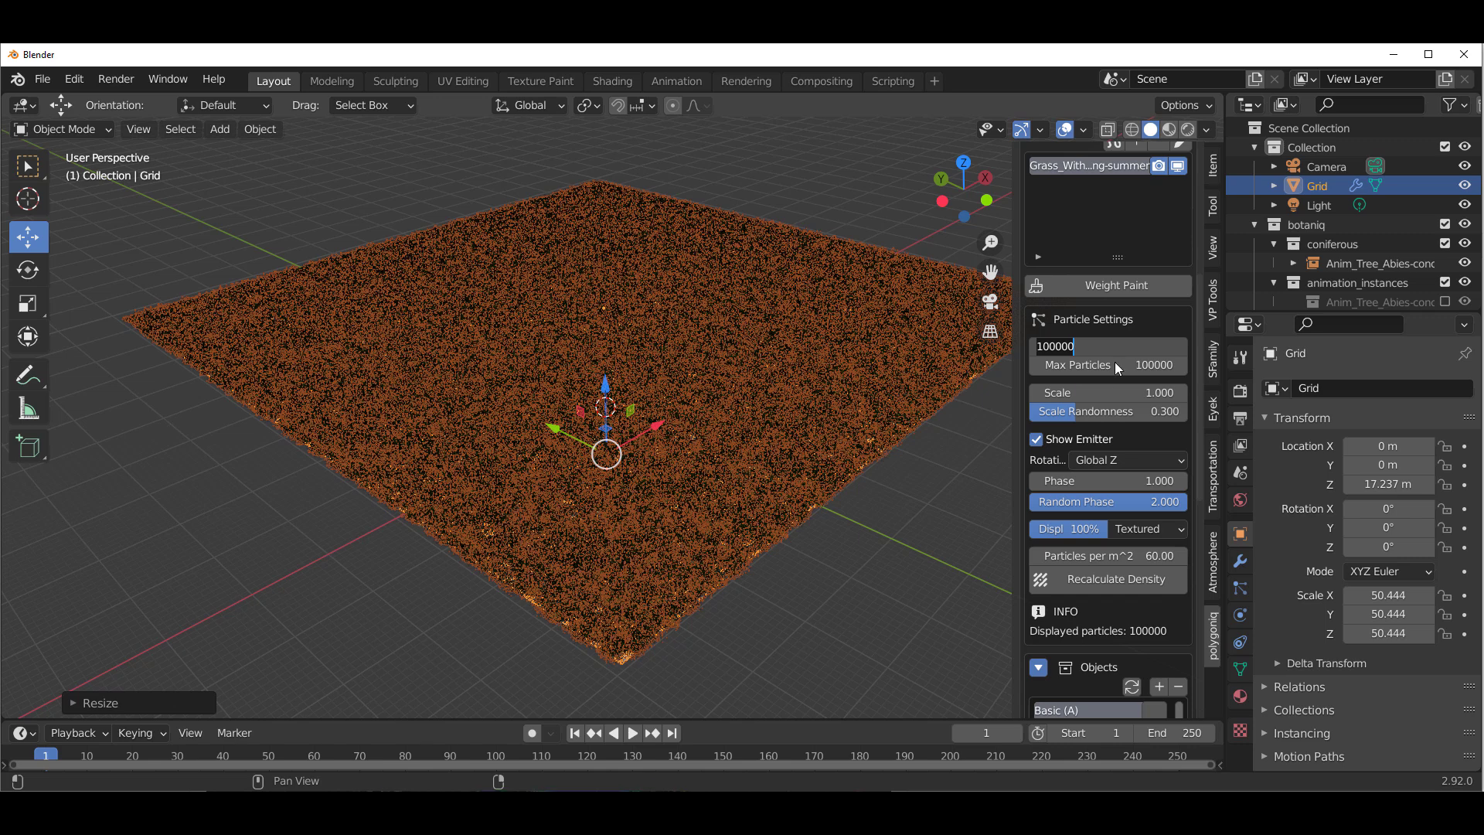
# Step: Set the scattered grass particles' scale to 0.5 and their number to 10000
pyautogui.press('Return')
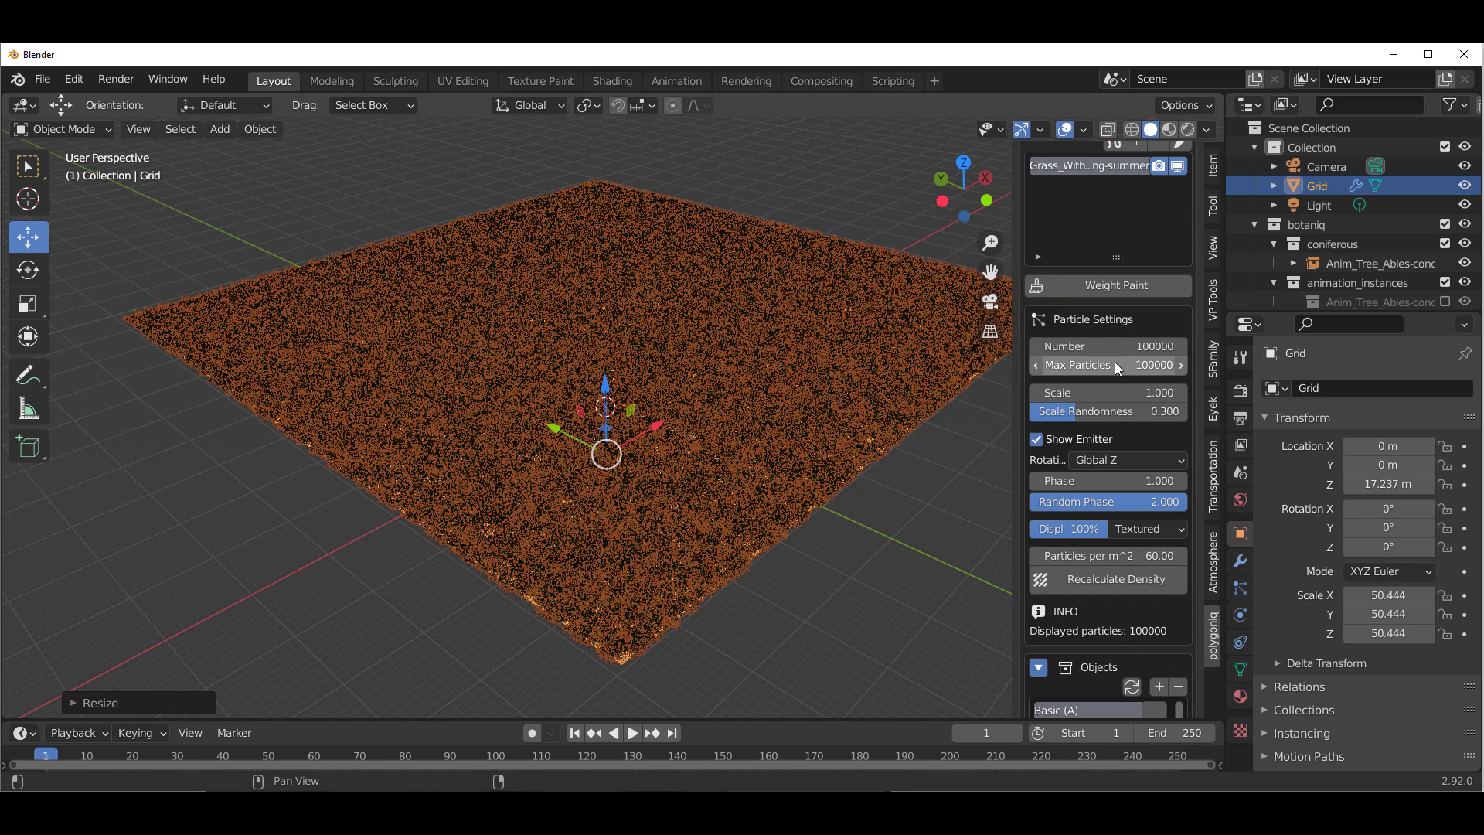
pyautogui.click(1115, 391)
pyautogui.write('1.0')
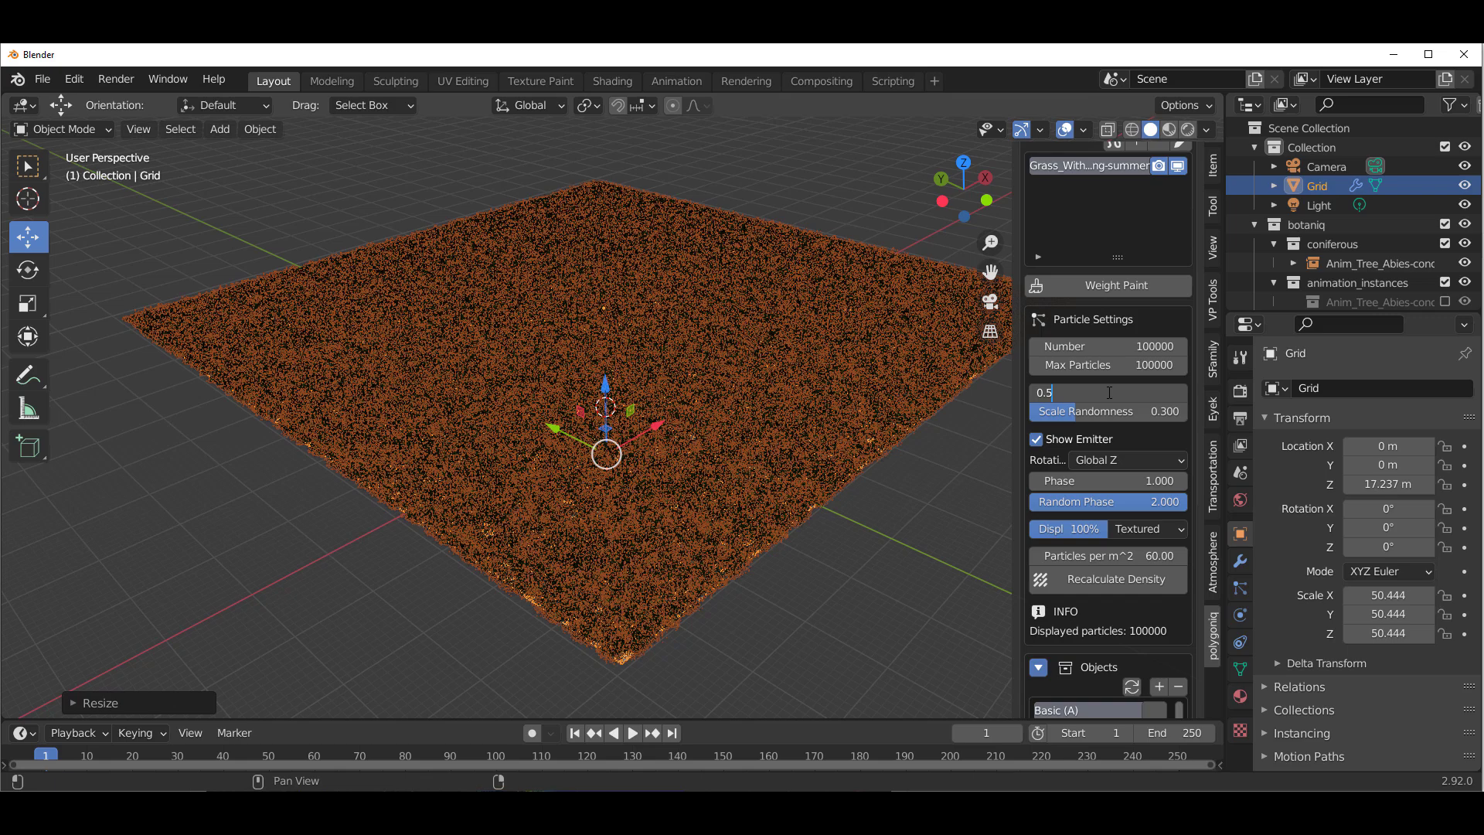
pyautogui.press('Return')
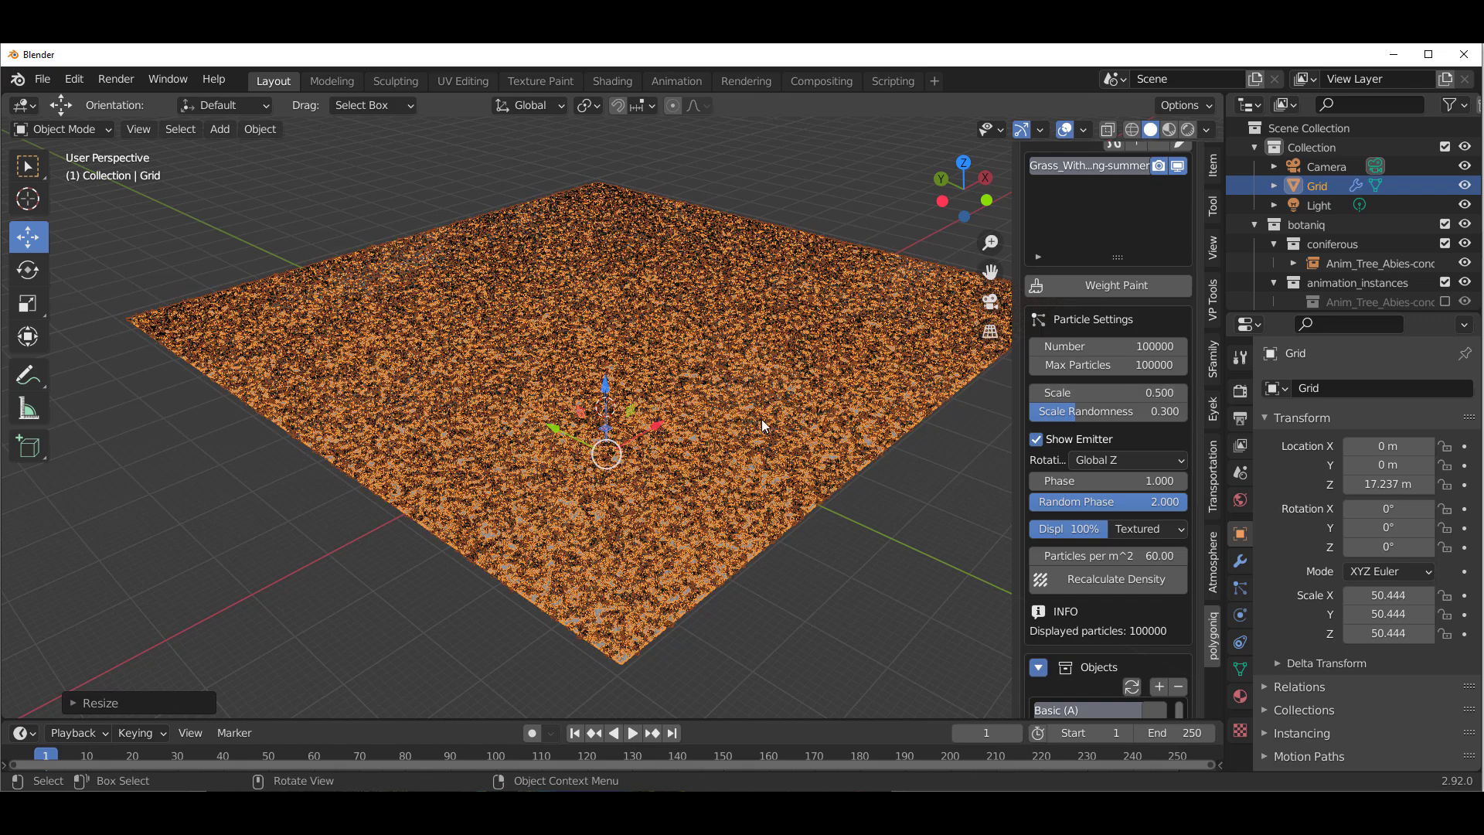
pyautogui.moveTo(812, 447); pyautogui.dragTo(744, 444, button='middle')
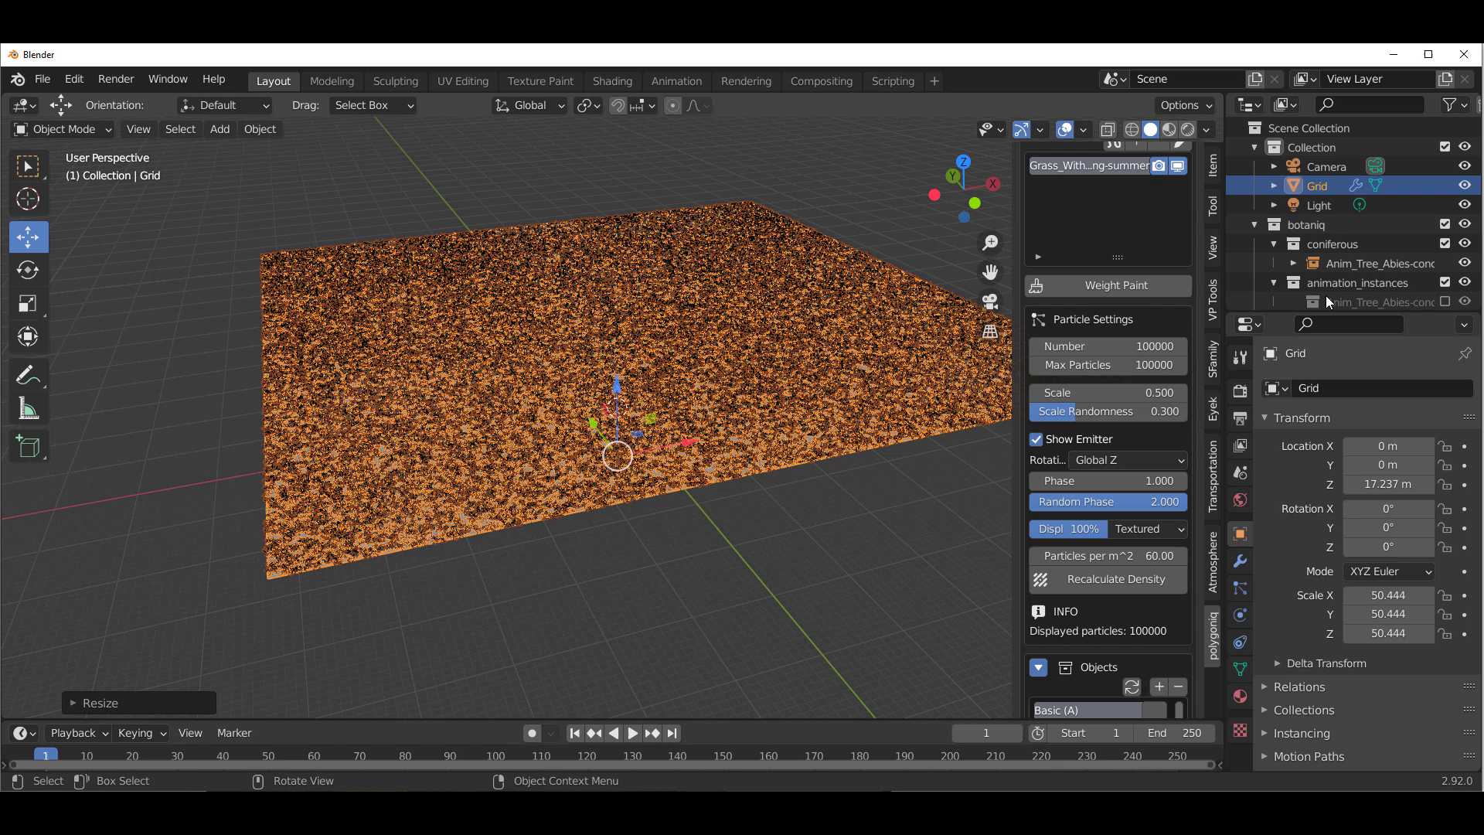
pyautogui.click(1113, 346)
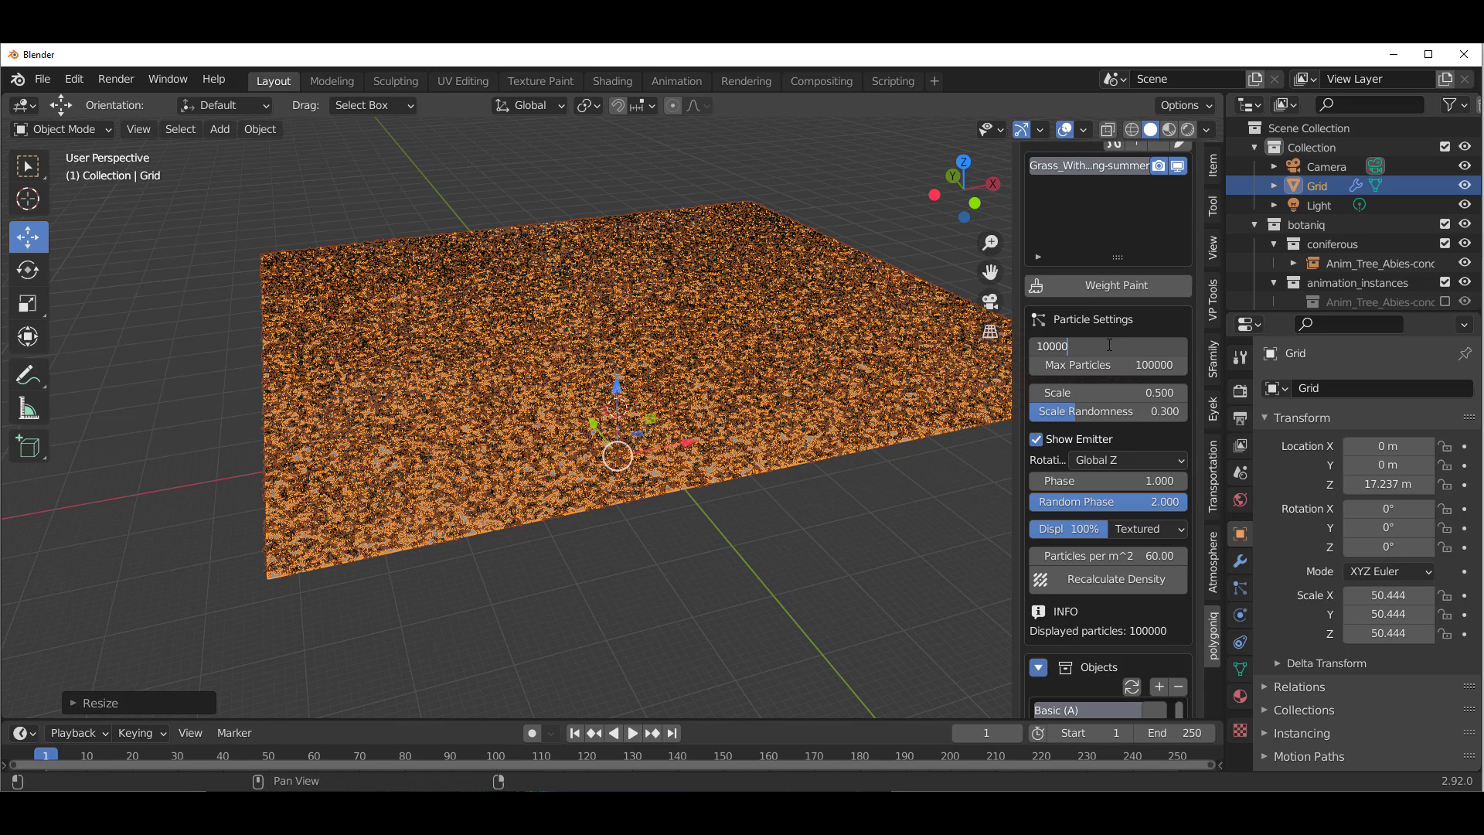
pyautogui.press('Return')
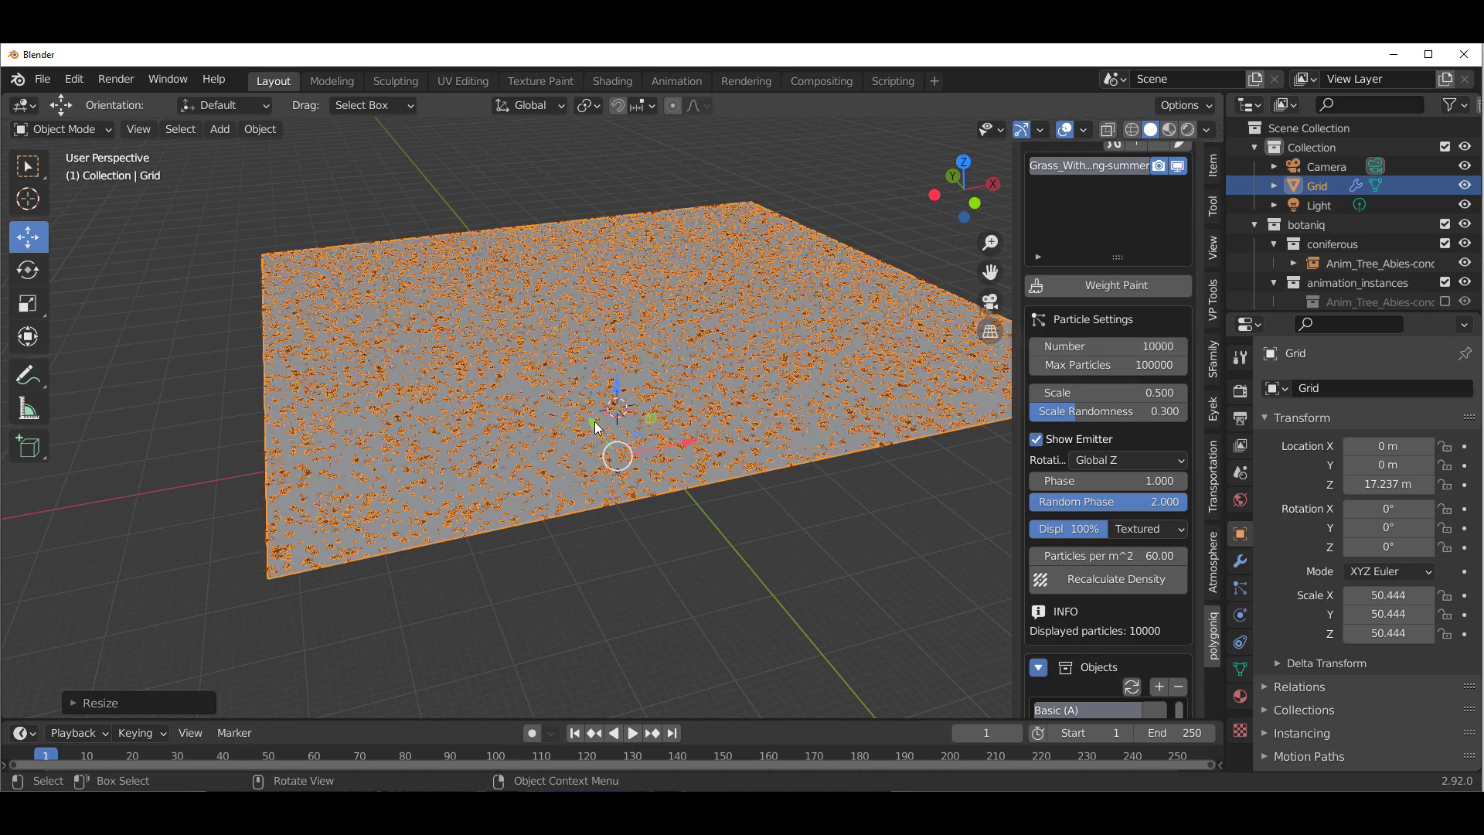
# Step: Lower the grid along Z to about -0.22 m so it sits at the base of the trellis and the fir
pyautogui.moveTo(600, 429); pyautogui.dragTo(687, 375, button='middle')
pyautogui.scroll(5, 768, 456)
pyautogui.scroll(-5, 686, 374)
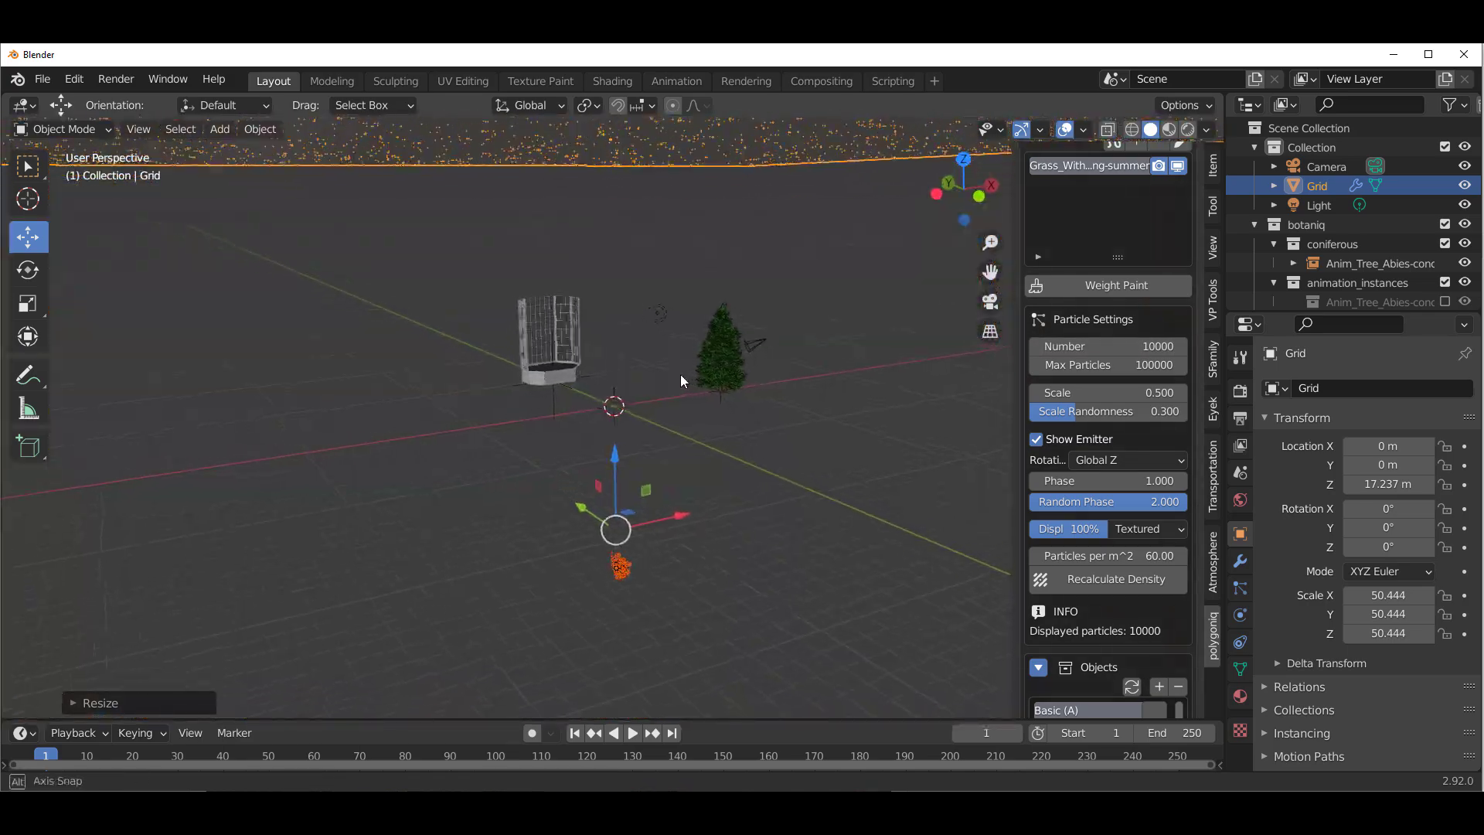
pyautogui.scroll(-3, 678, 381)
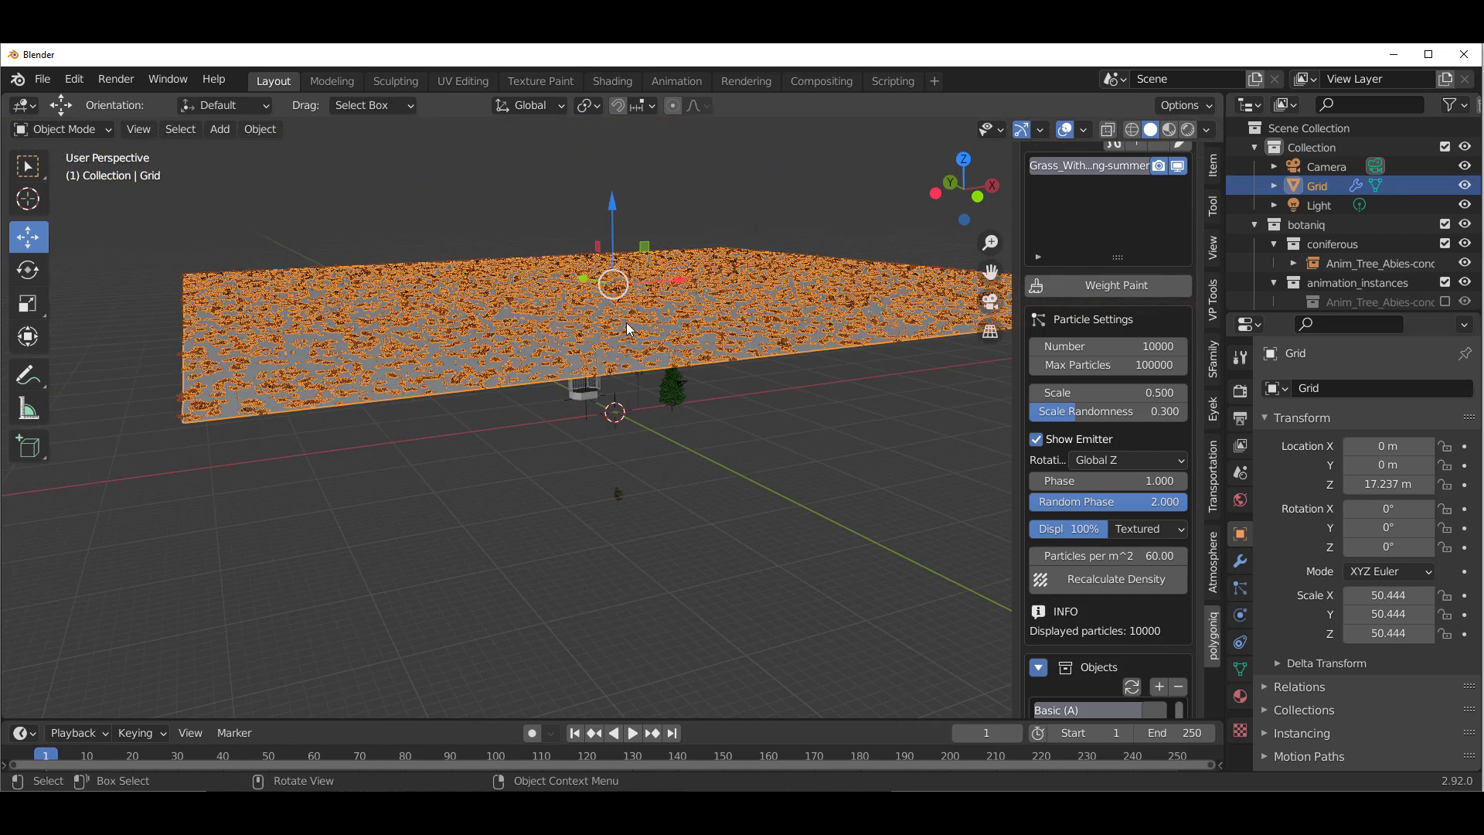
pyautogui.moveTo(610, 214); pyautogui.dragTo(625, 362)
pyautogui.scroll(6, 557, 391)
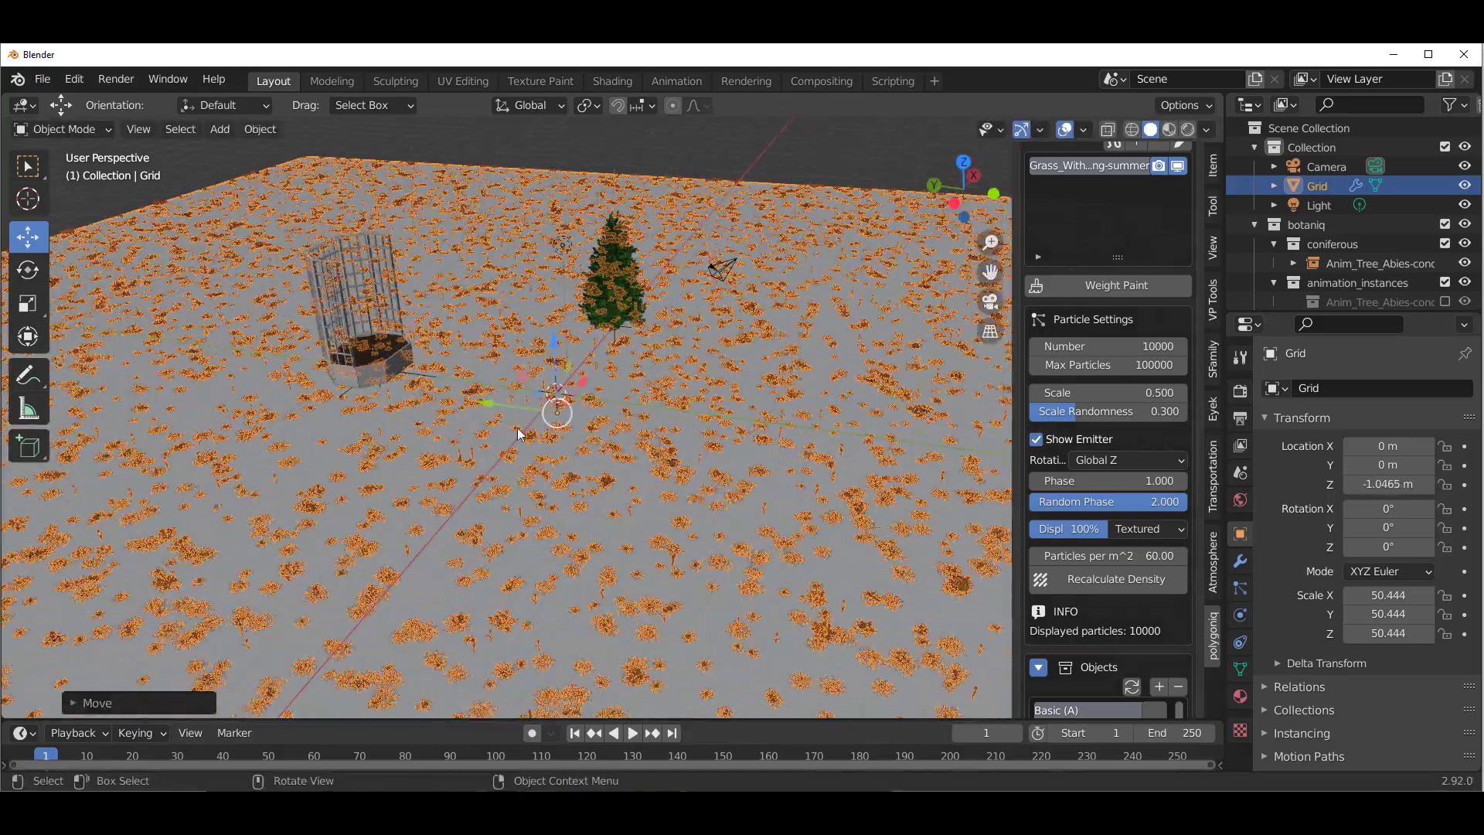
pyautogui.moveTo(556, 390); pyautogui.dragTo(616, 398, button='middle')
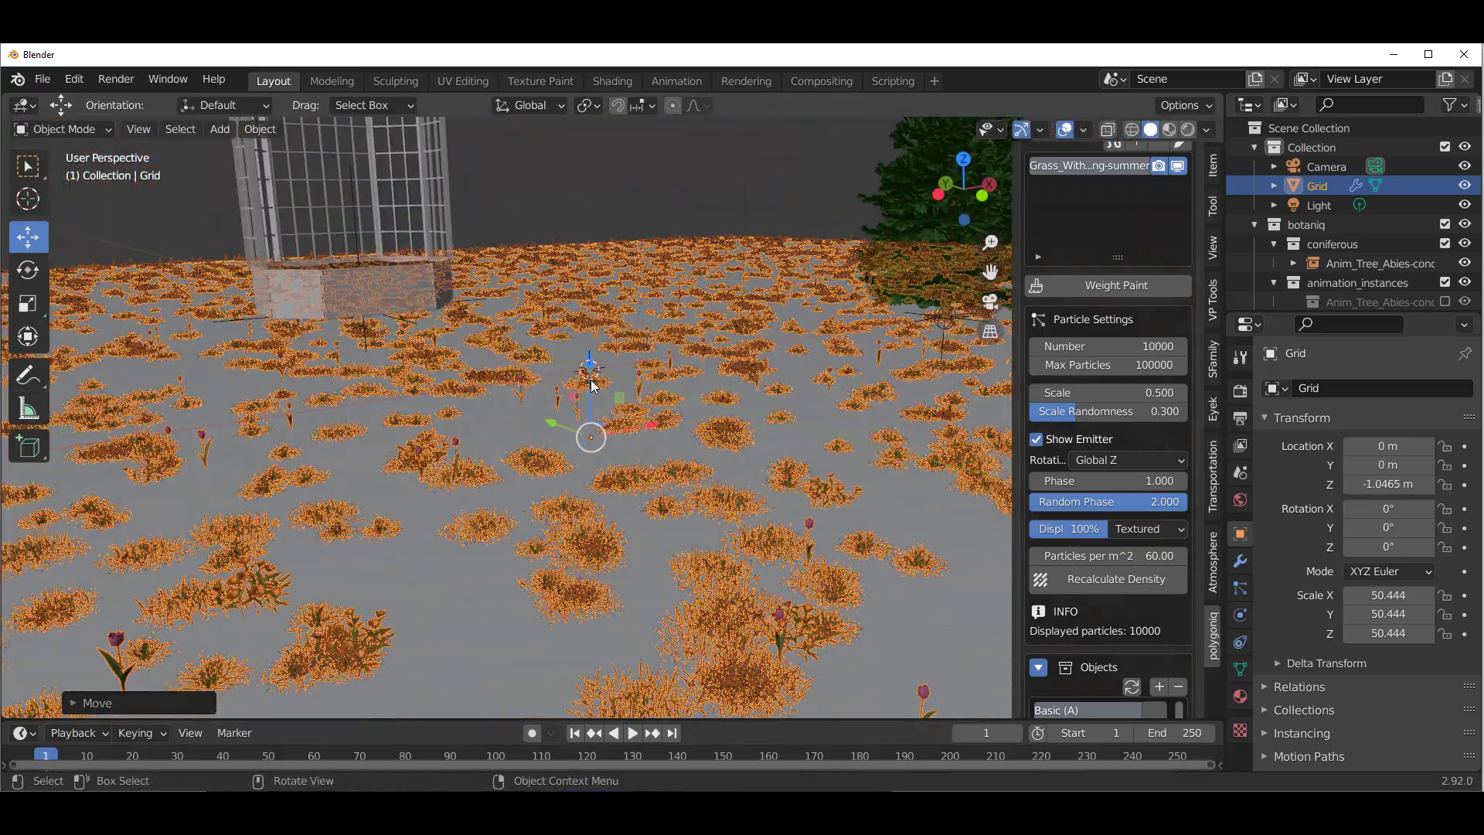
pyautogui.moveTo(591, 374); pyautogui.dragTo(609, 336)
pyautogui.moveTo(541, 337); pyautogui.dragTo(583, 398, button='middle')
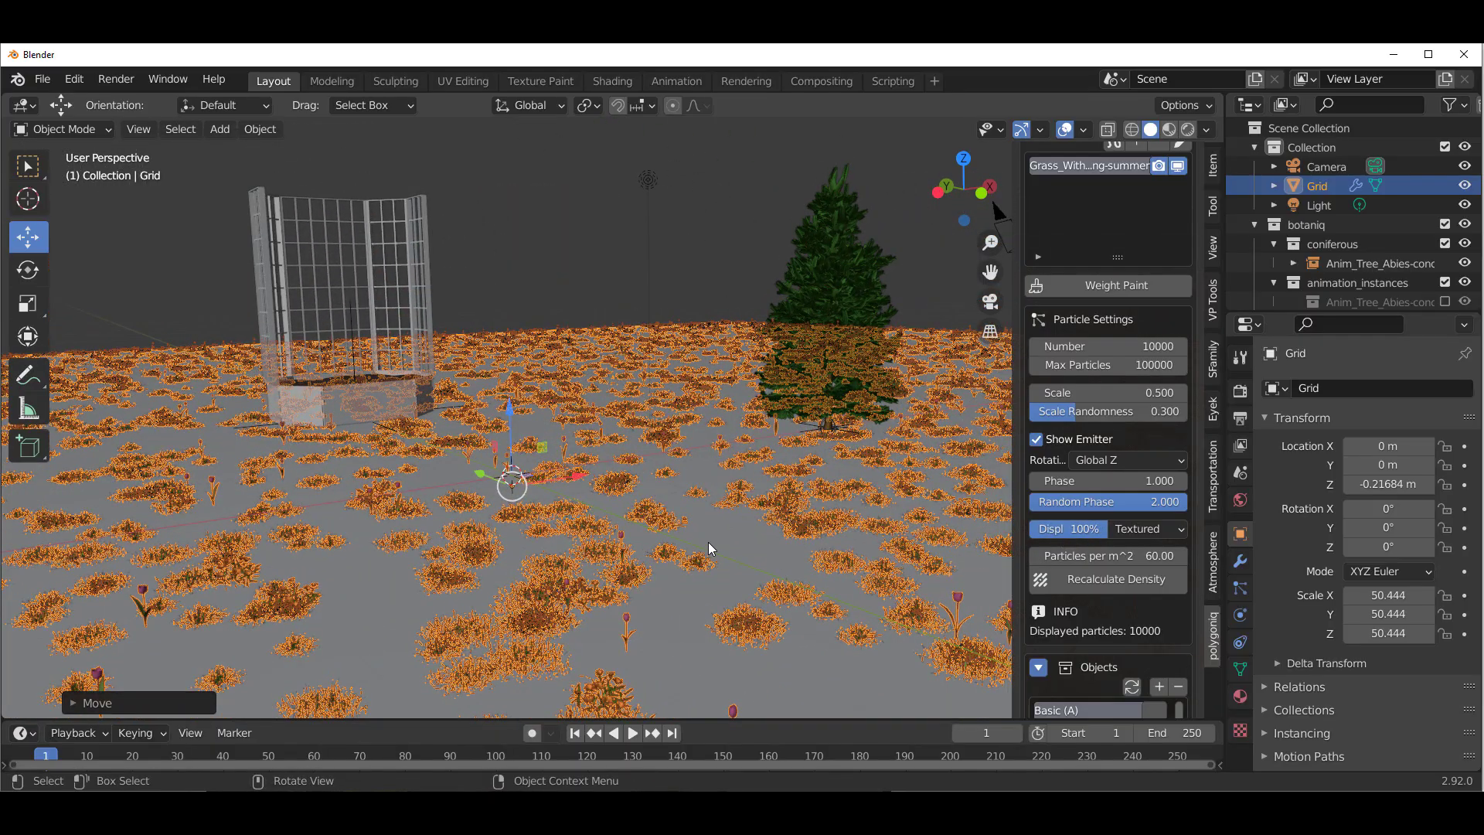
# Step: Recalculate the particle density of the flowered grass over the enlarged ground grid
pyautogui.click(1110, 586)
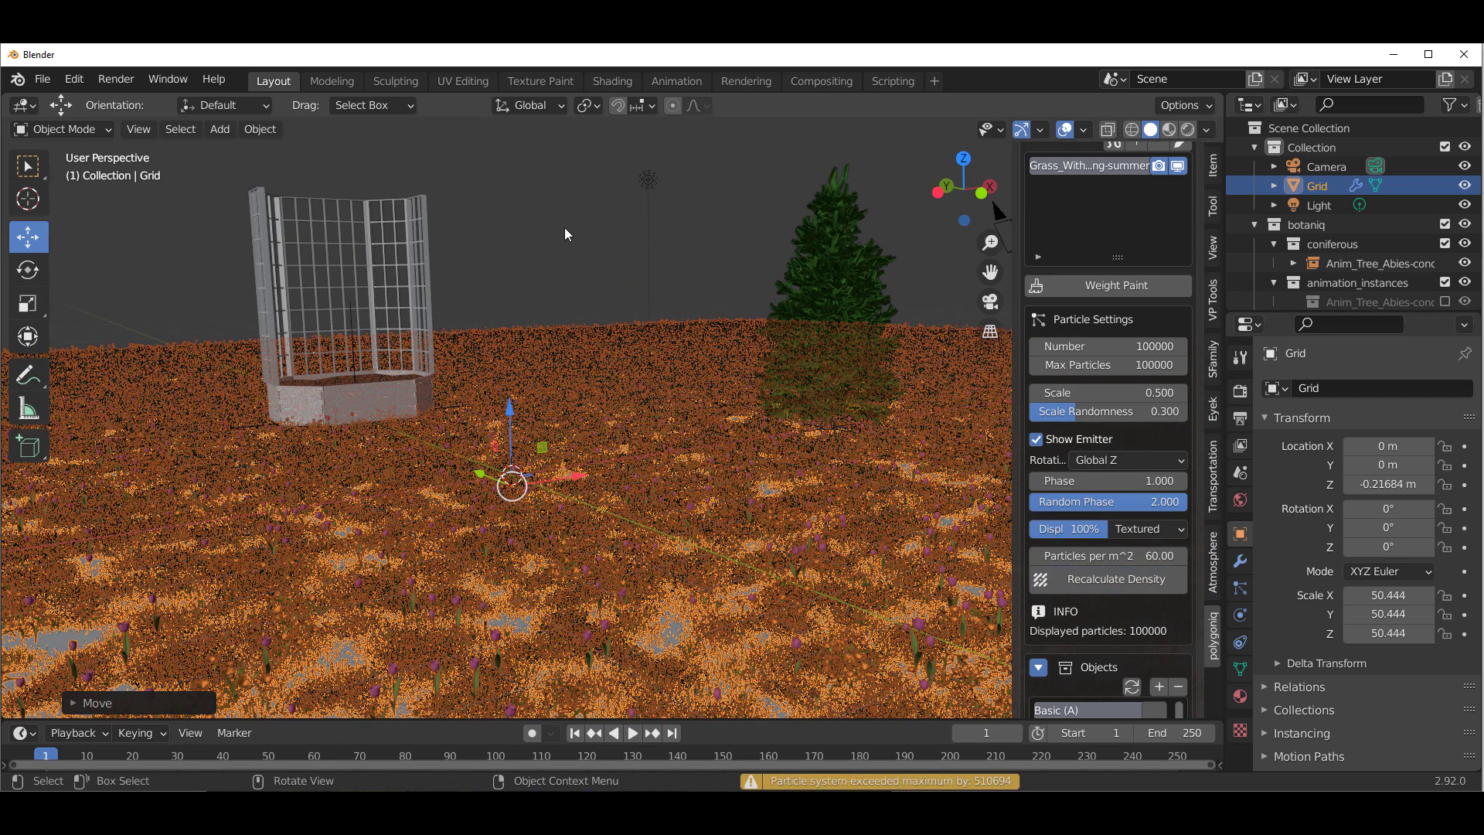
pyautogui.click(599, 294)
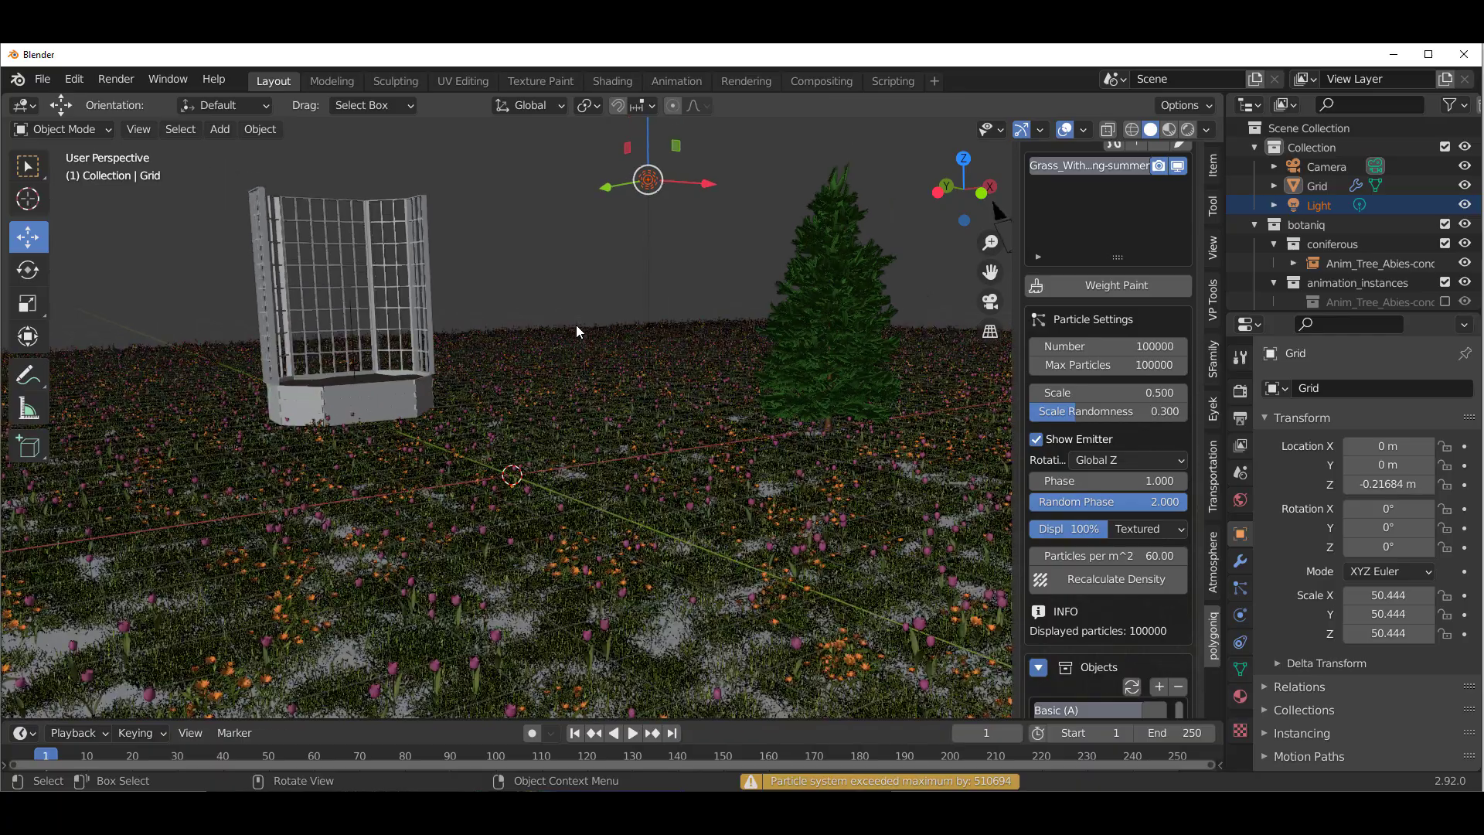
pyautogui.scroll(-2, 577, 324)
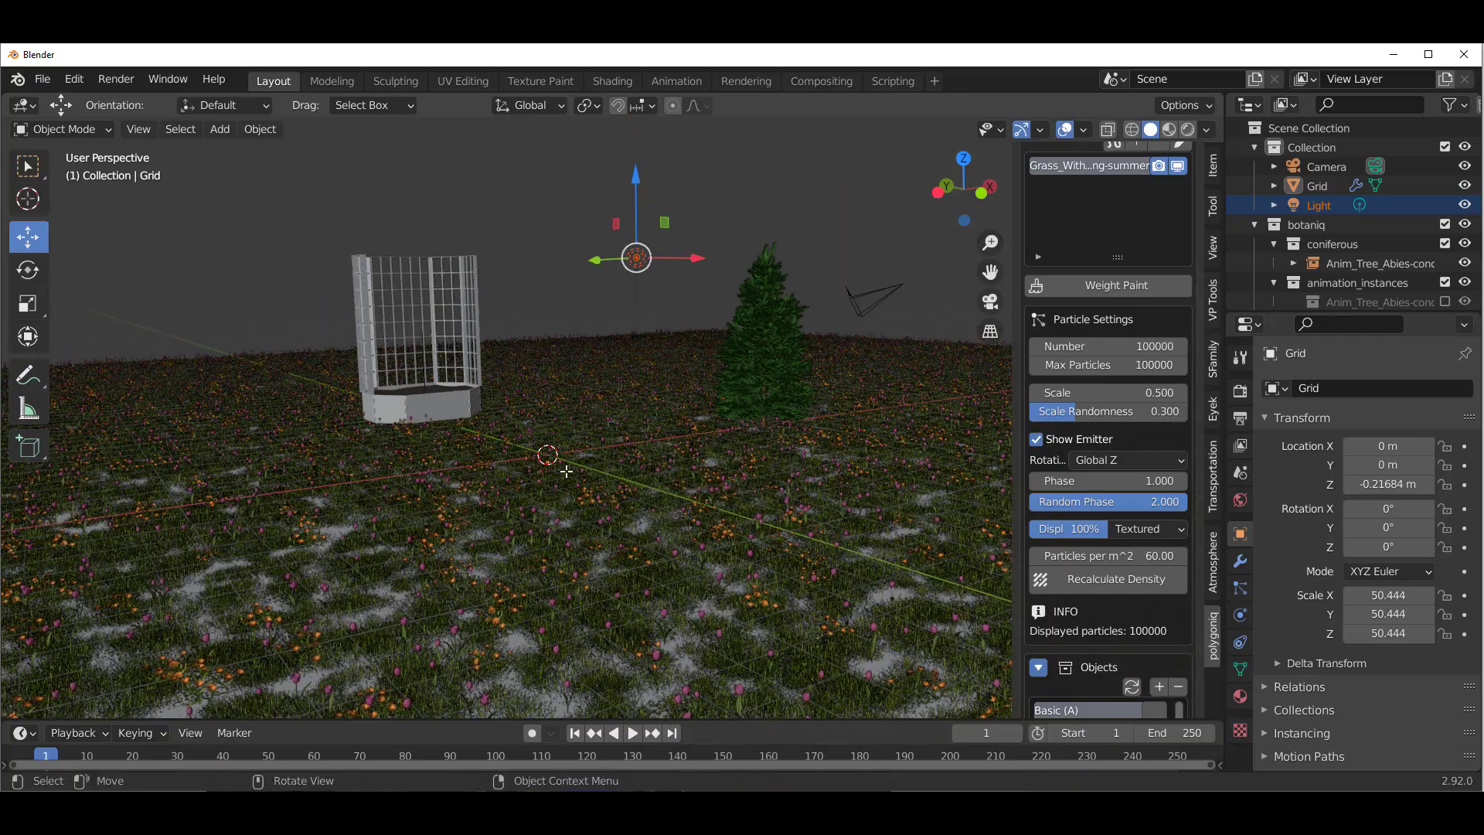
pyautogui.moveTo(567, 471); pyautogui.dragTo(693, 428, button='middle')
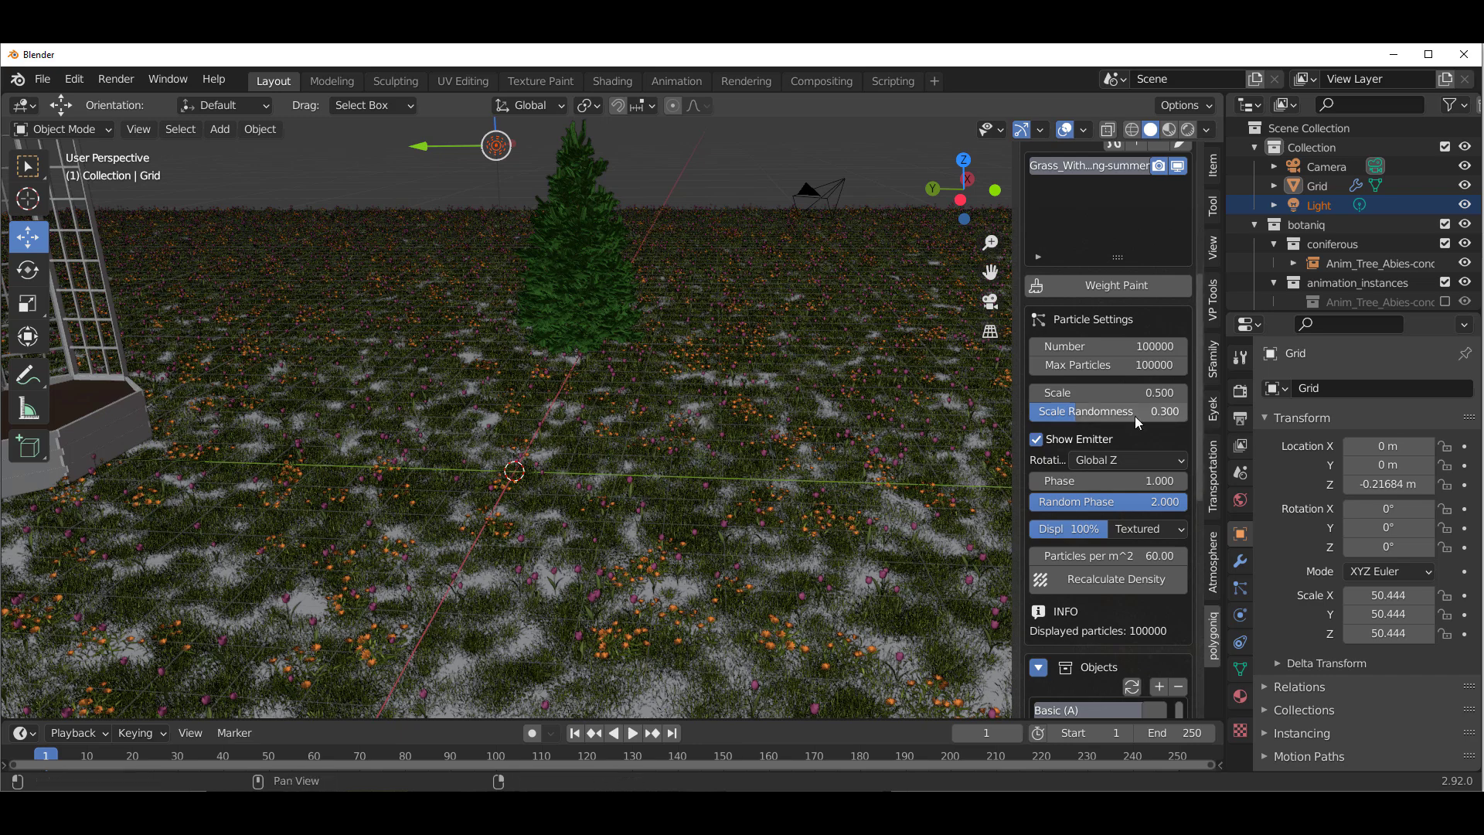
pyautogui.scroll(6, 1134, 416)
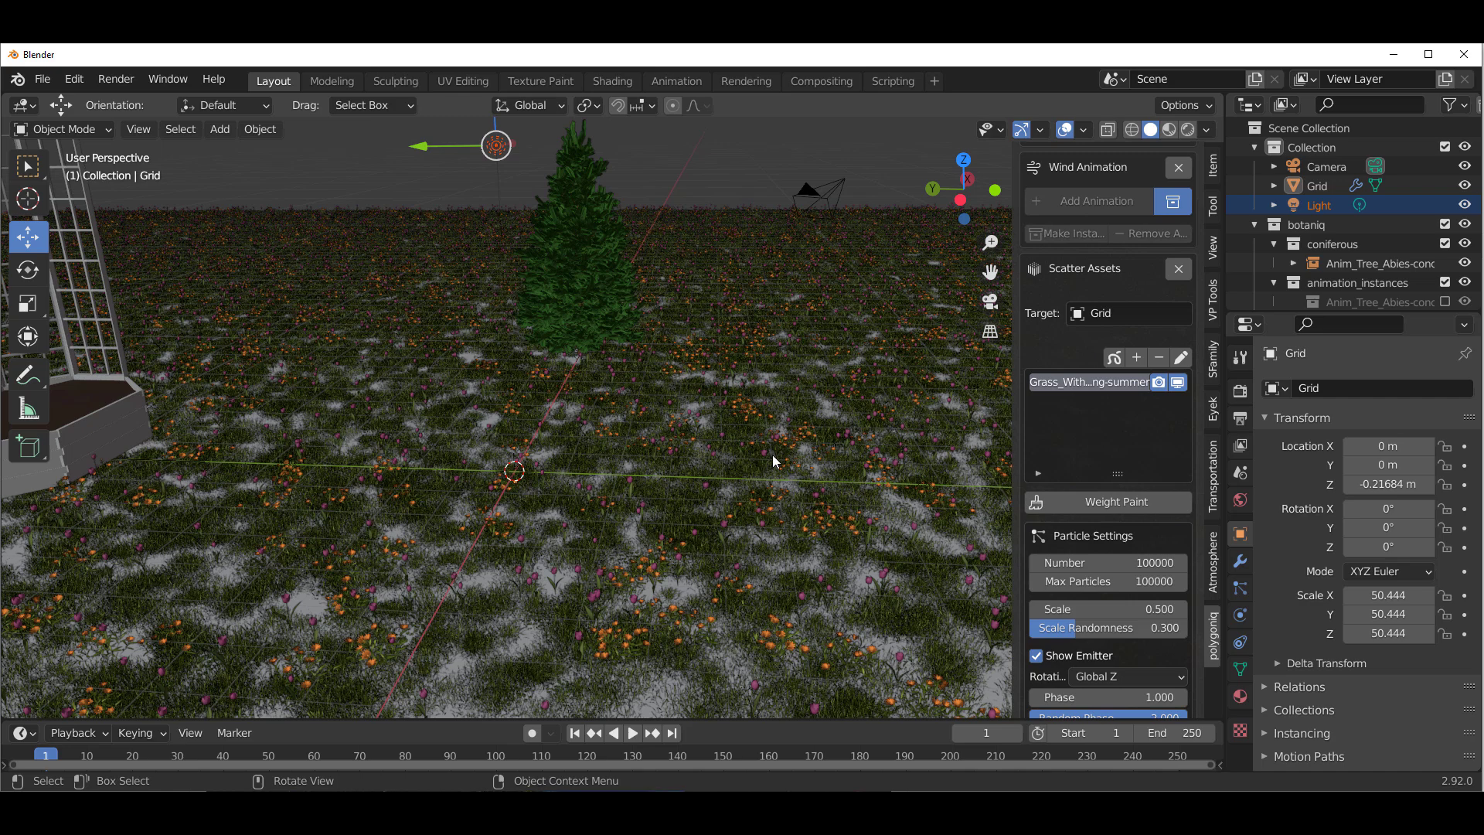
# Step: Add a UV sphere at the 3D cursor and frame it among the flowers
pyautogui.hotkey('shift', 'a')
pyautogui.moveTo(779, 416)
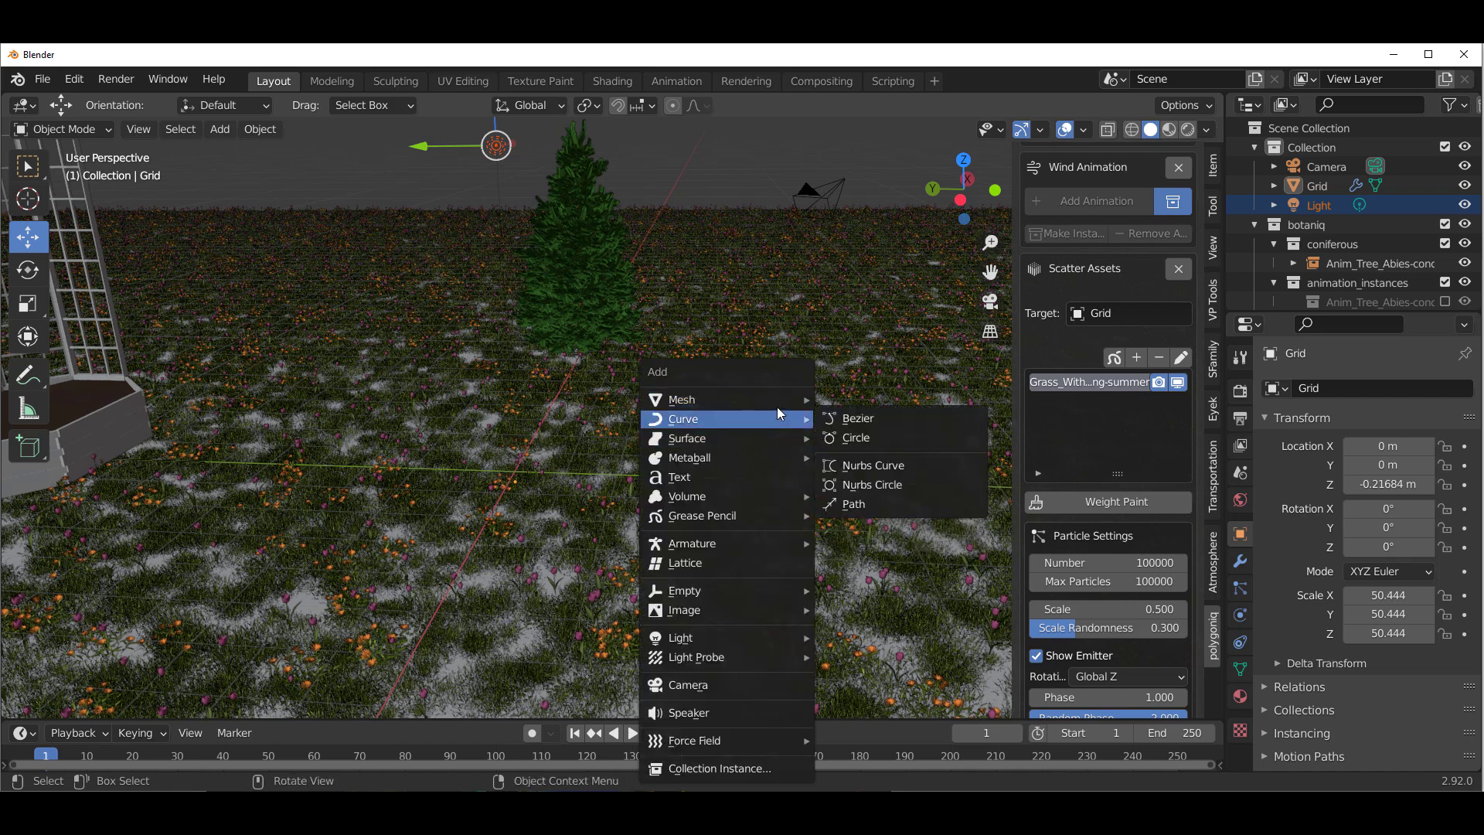
pyautogui.moveTo(745, 398)
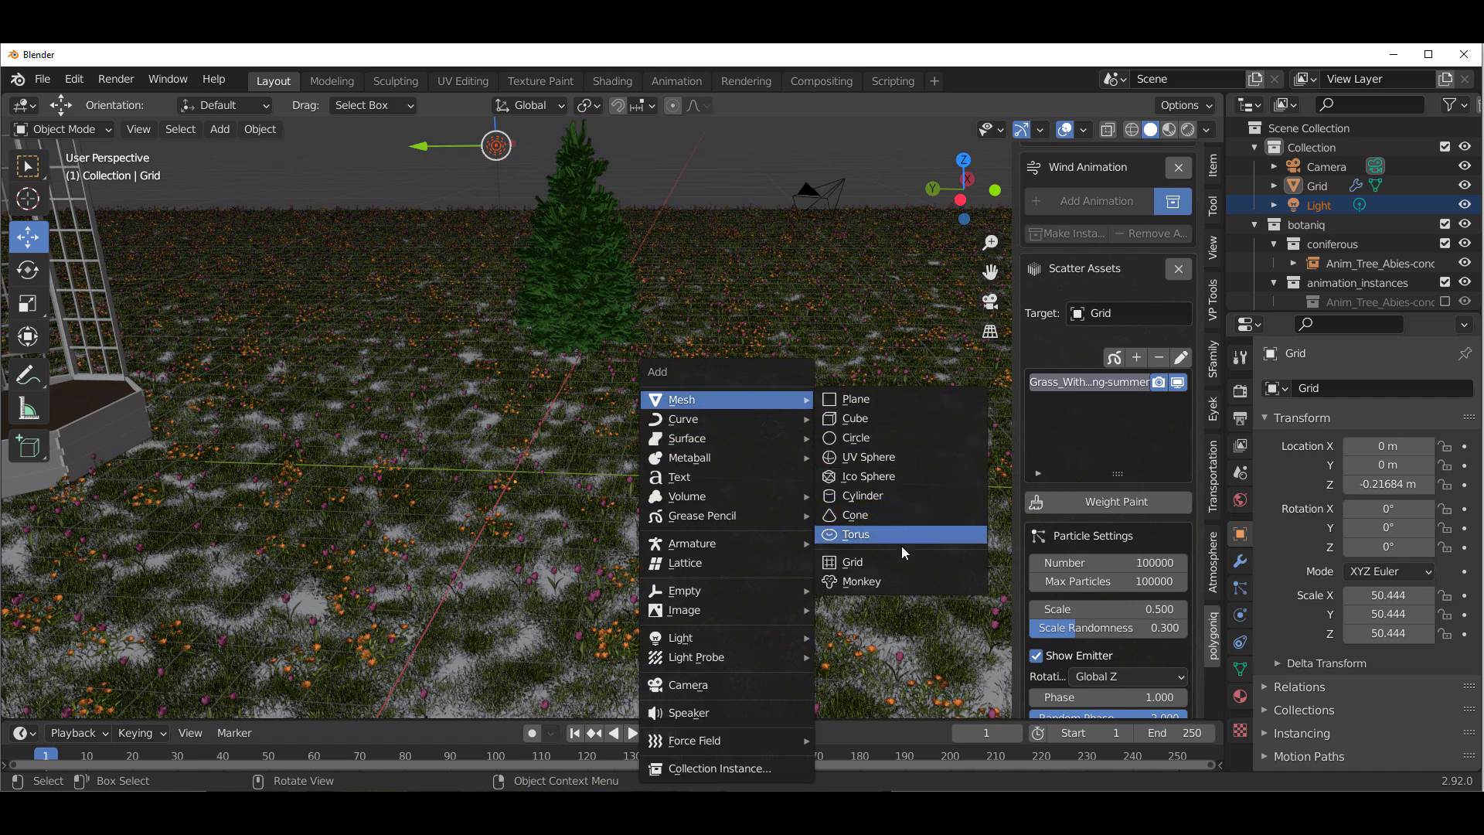
pyautogui.click(889, 457)
pyautogui.moveTo(893, 489); pyautogui.dragTo(600, 467, button='middle')
pyautogui.scroll(3, 546, 457)
pyautogui.press('KP_Decimal')
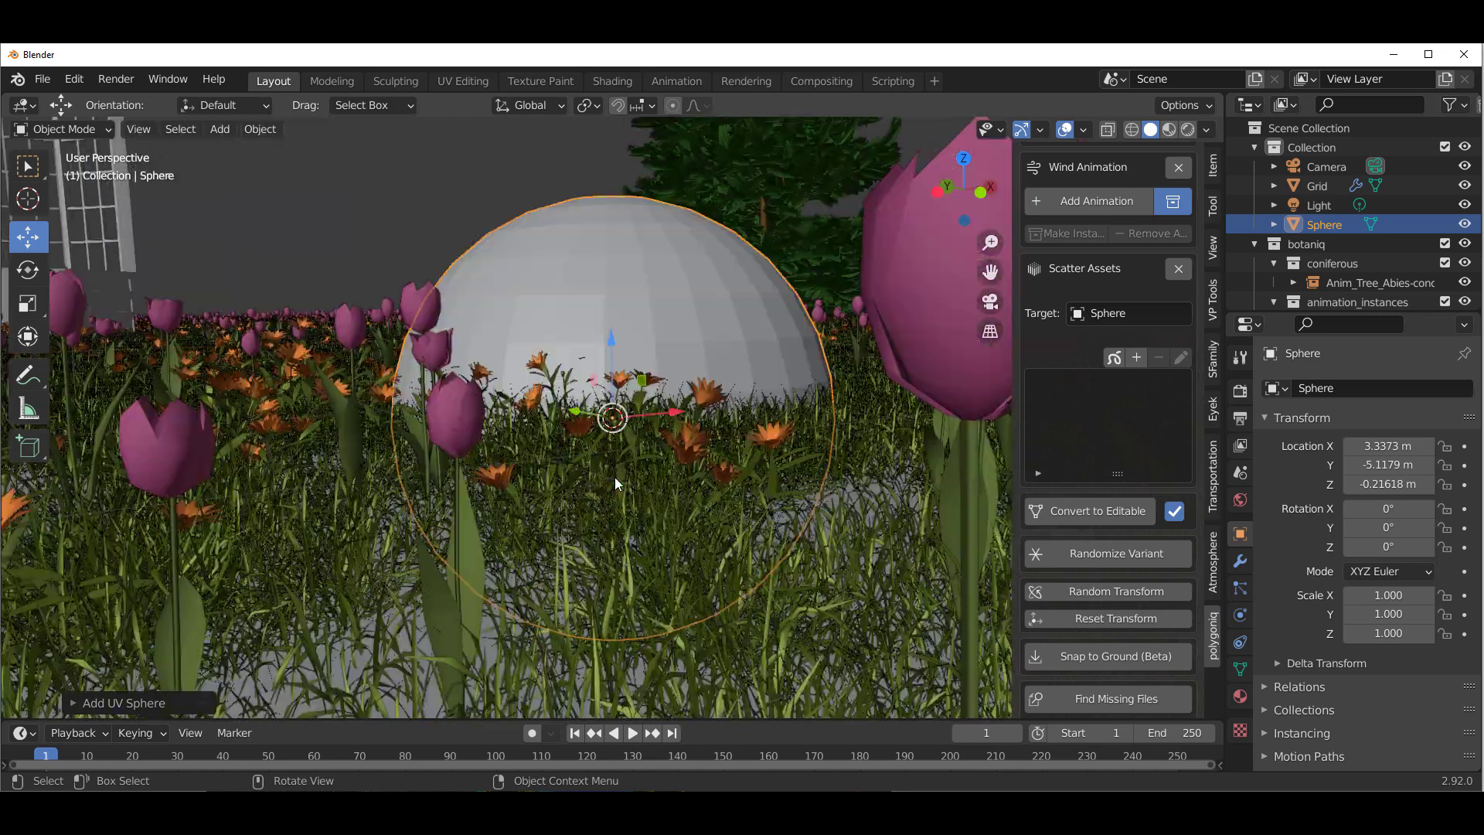
# Step: Raise the sphere along Z to about 0.63 m so it sits on top of the grass
pyautogui.moveTo(611, 362); pyautogui.dragTo(579, 309)
pyautogui.scroll(-3, 615, 345)
pyautogui.scroll(3, 631, 445)
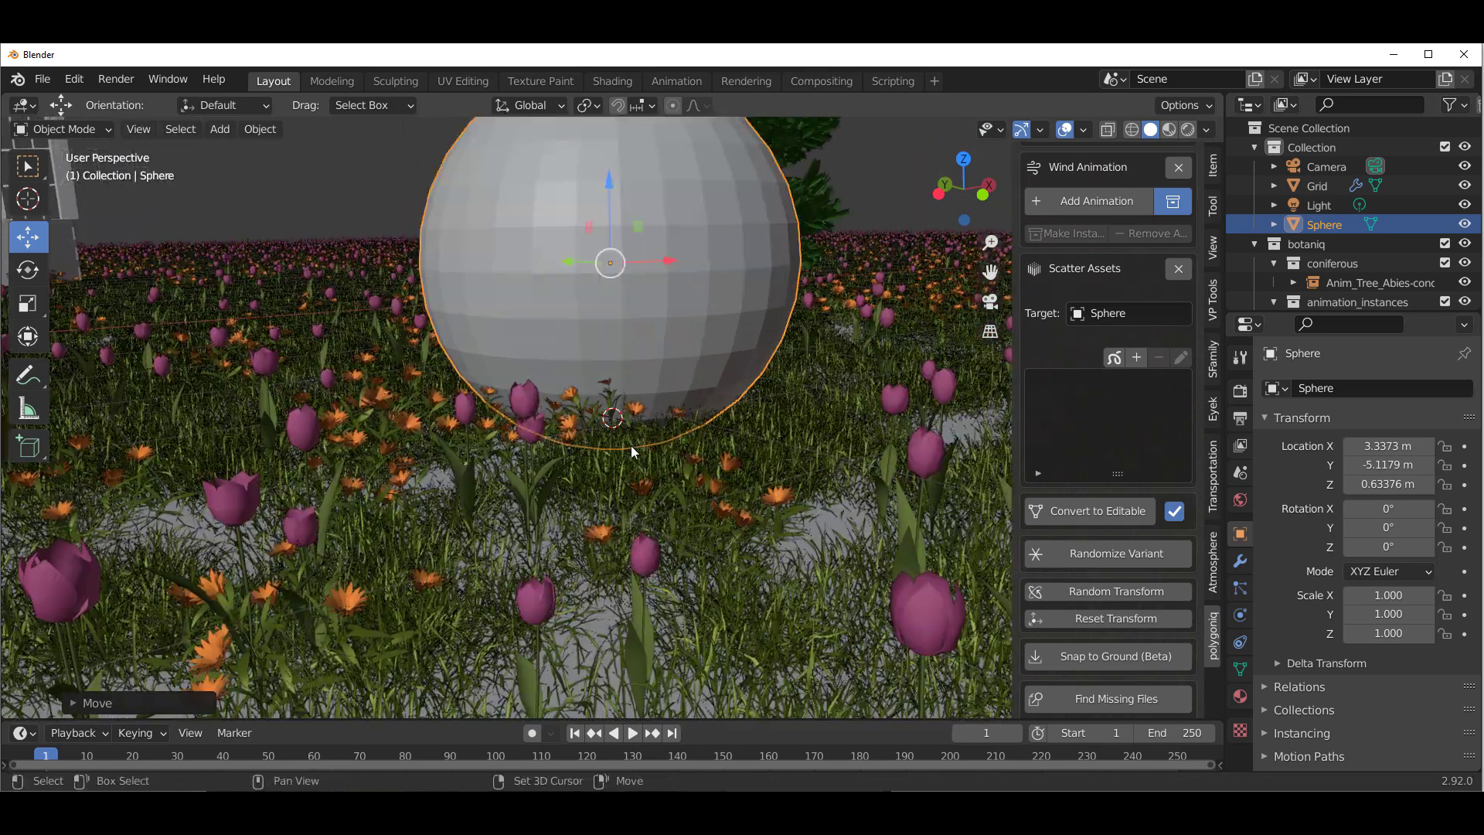
pyautogui.moveTo(631, 446); pyautogui.dragTo(628, 457, button='middle')
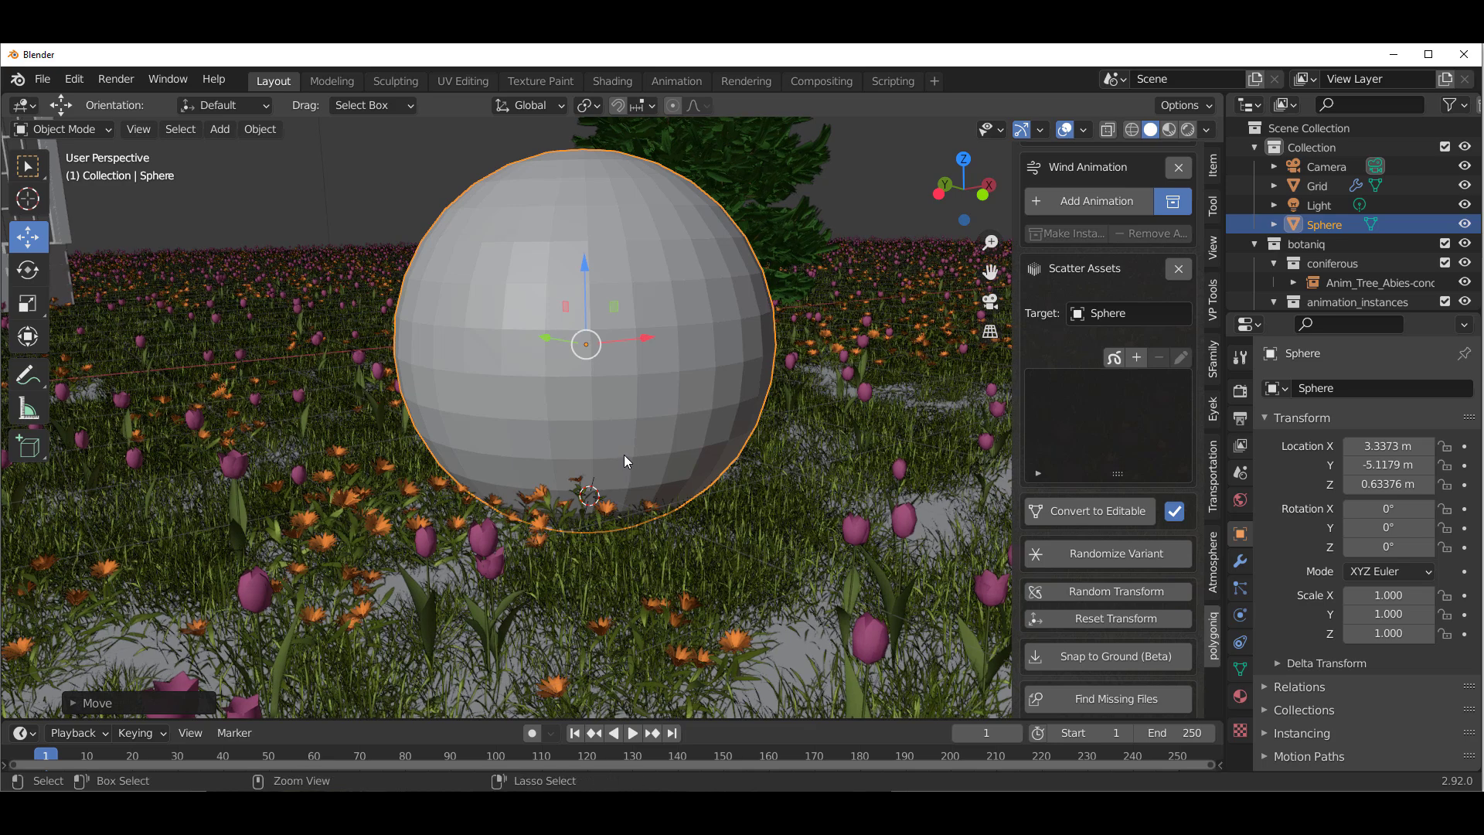
# Step: Smooth the sphere with smooth shading and a level 2 Subdivision modifier, and apply the modifier
pyautogui.hotkey('ctrl', '2')
pyautogui.rightClick(540, 206)
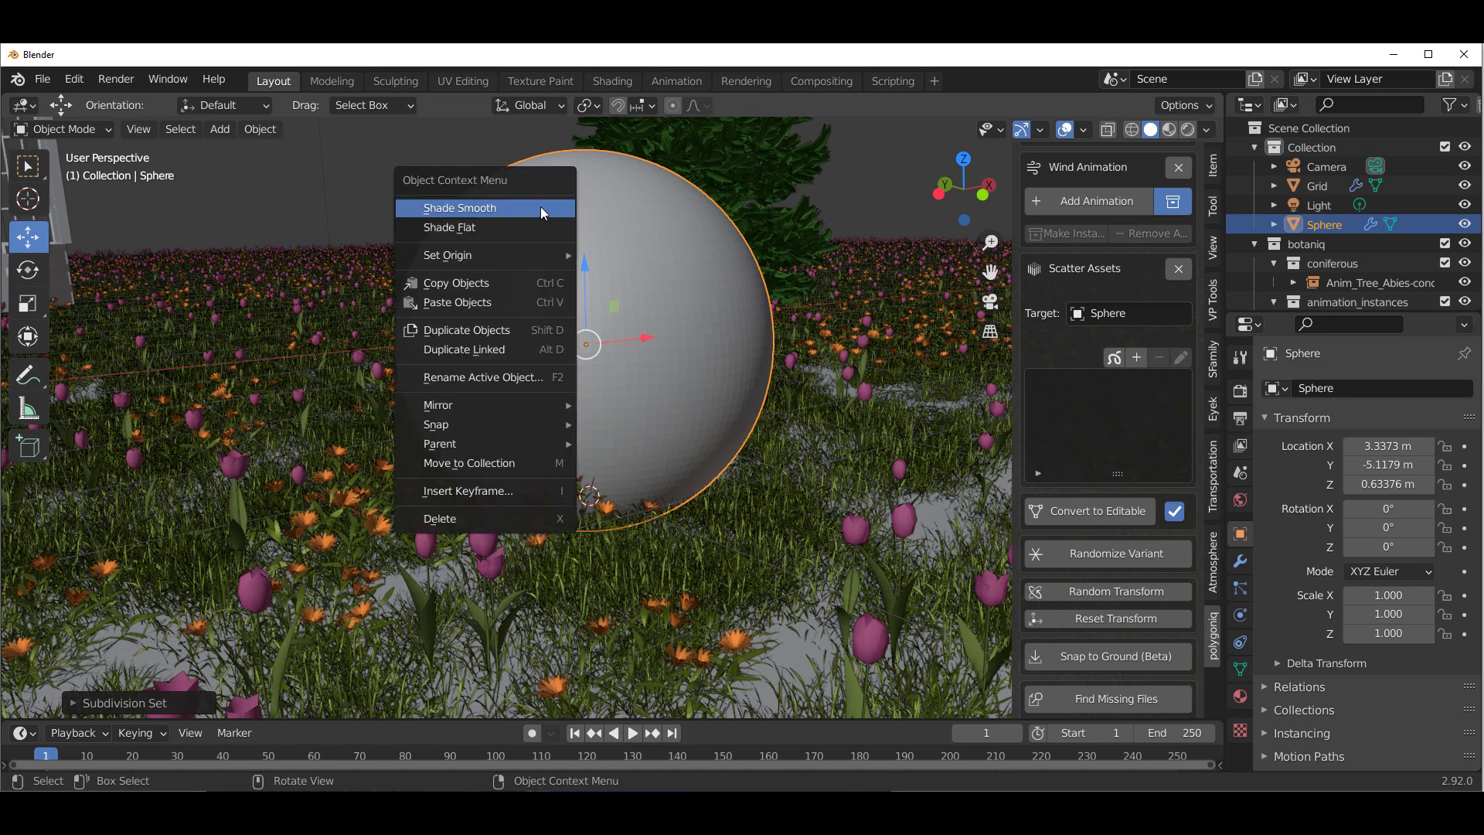
pyautogui.click(545, 206)
pyautogui.click(1240, 563)
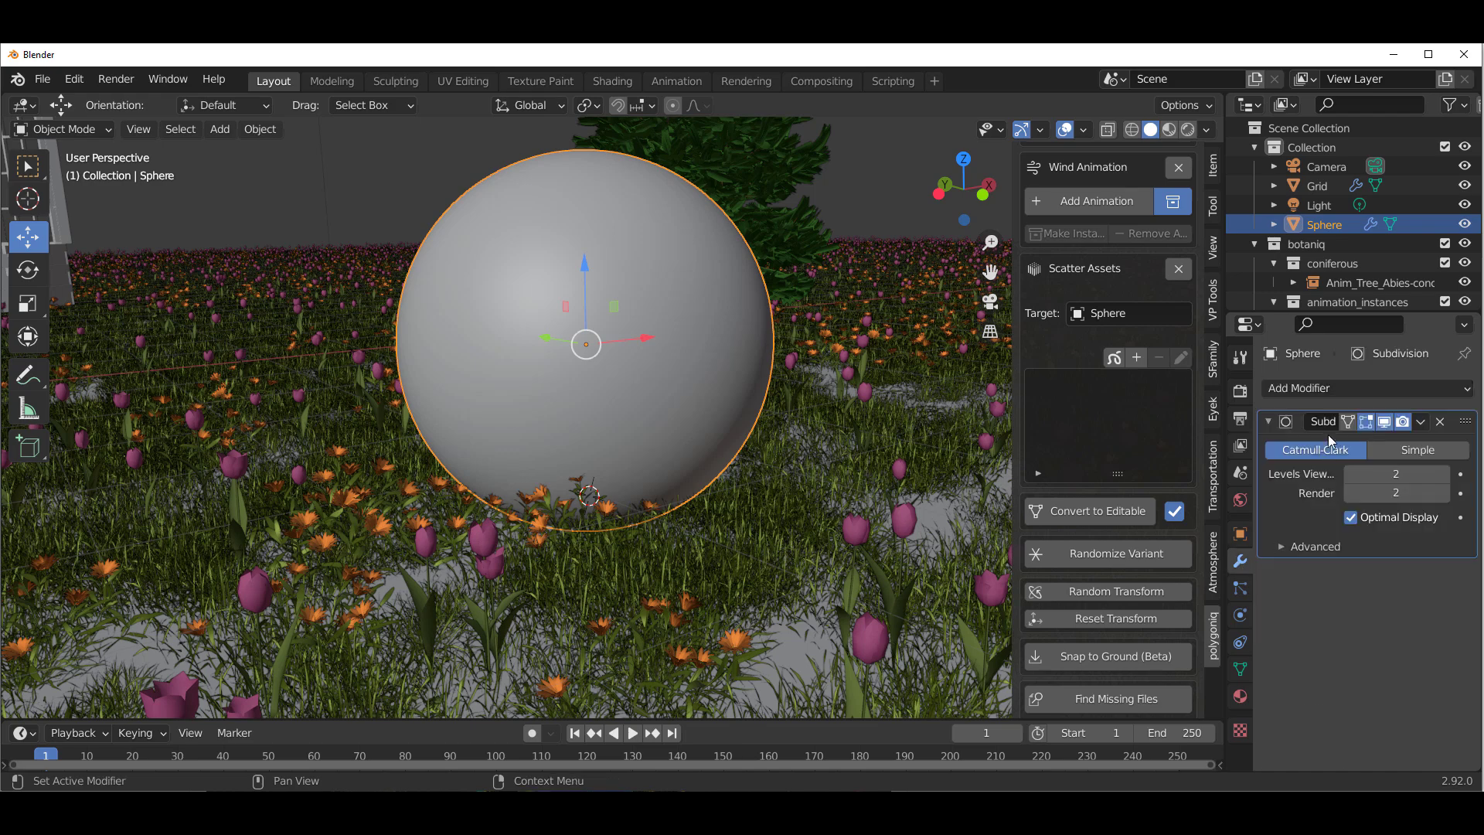
pyautogui.click(1422, 422)
pyautogui.click(1360, 442)
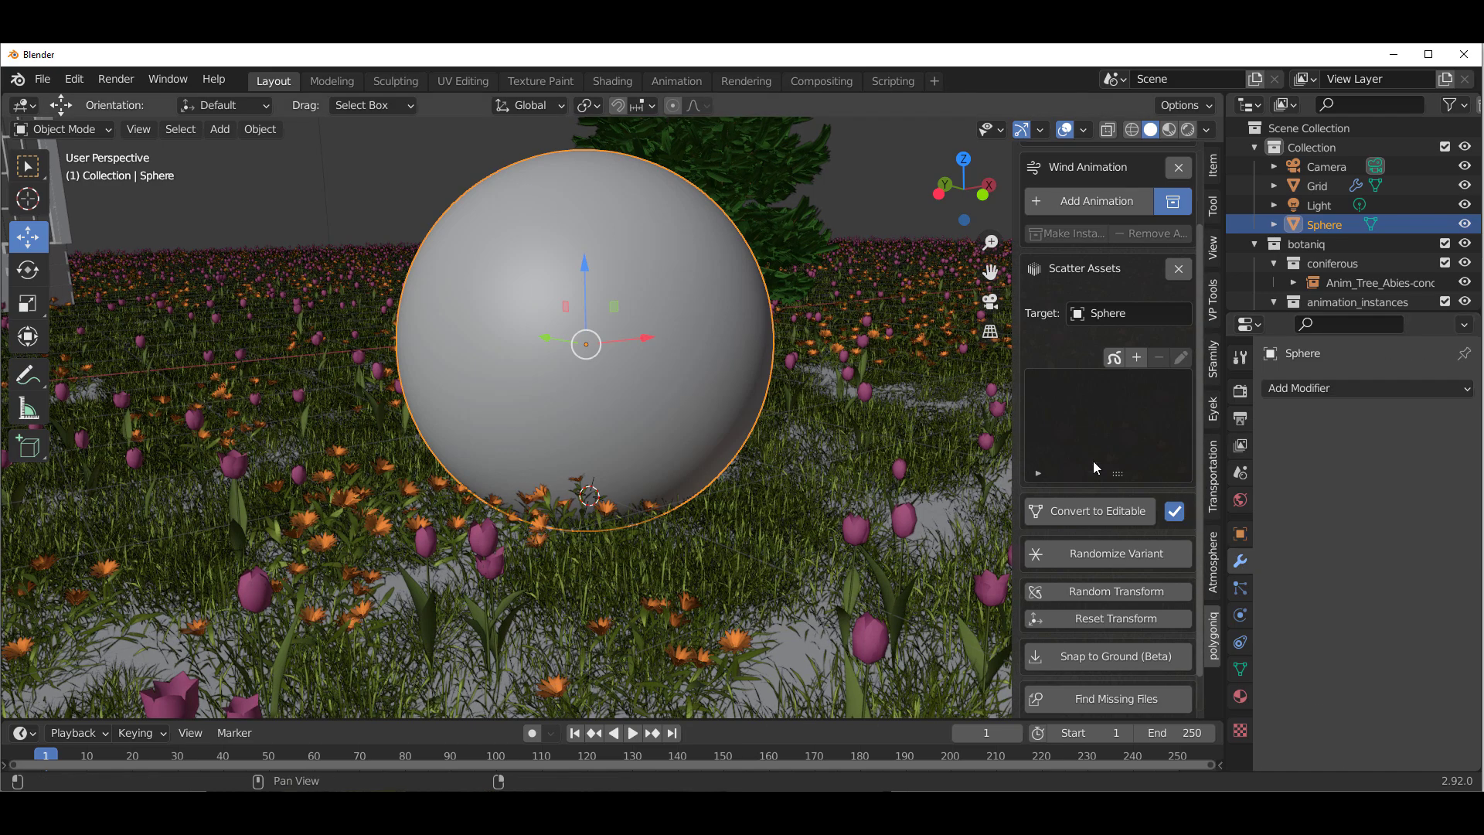
# Step: Start drawing a Basic (A) vine with Follow normals on and Sphere as its target object
pyautogui.scroll(4, 461, 244)
pyautogui.moveTo(616, 396); pyautogui.dragTo(619, 414, button='middle')
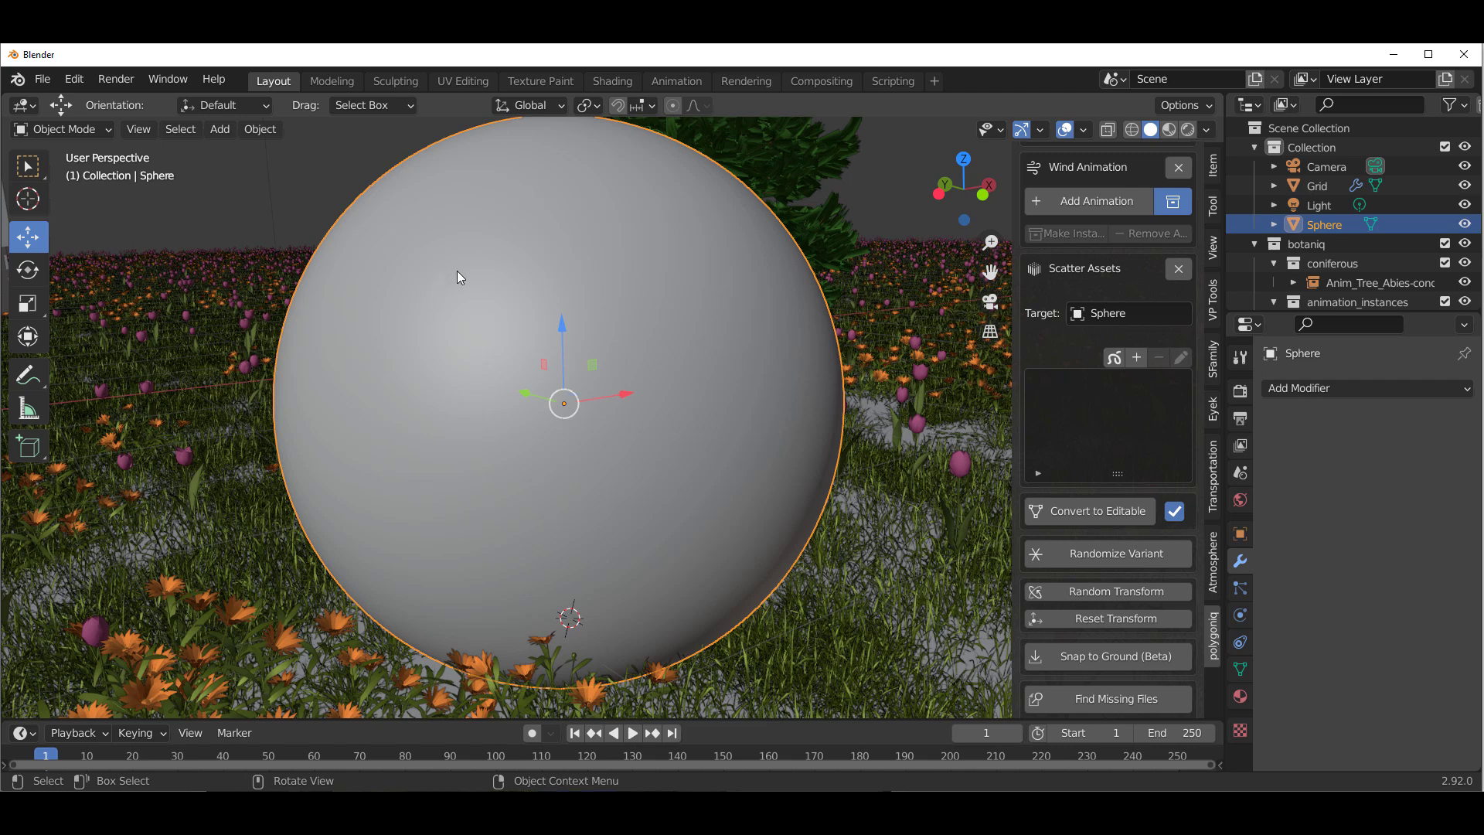
pyautogui.click(1113, 359)
pyautogui.click(1045, 424)
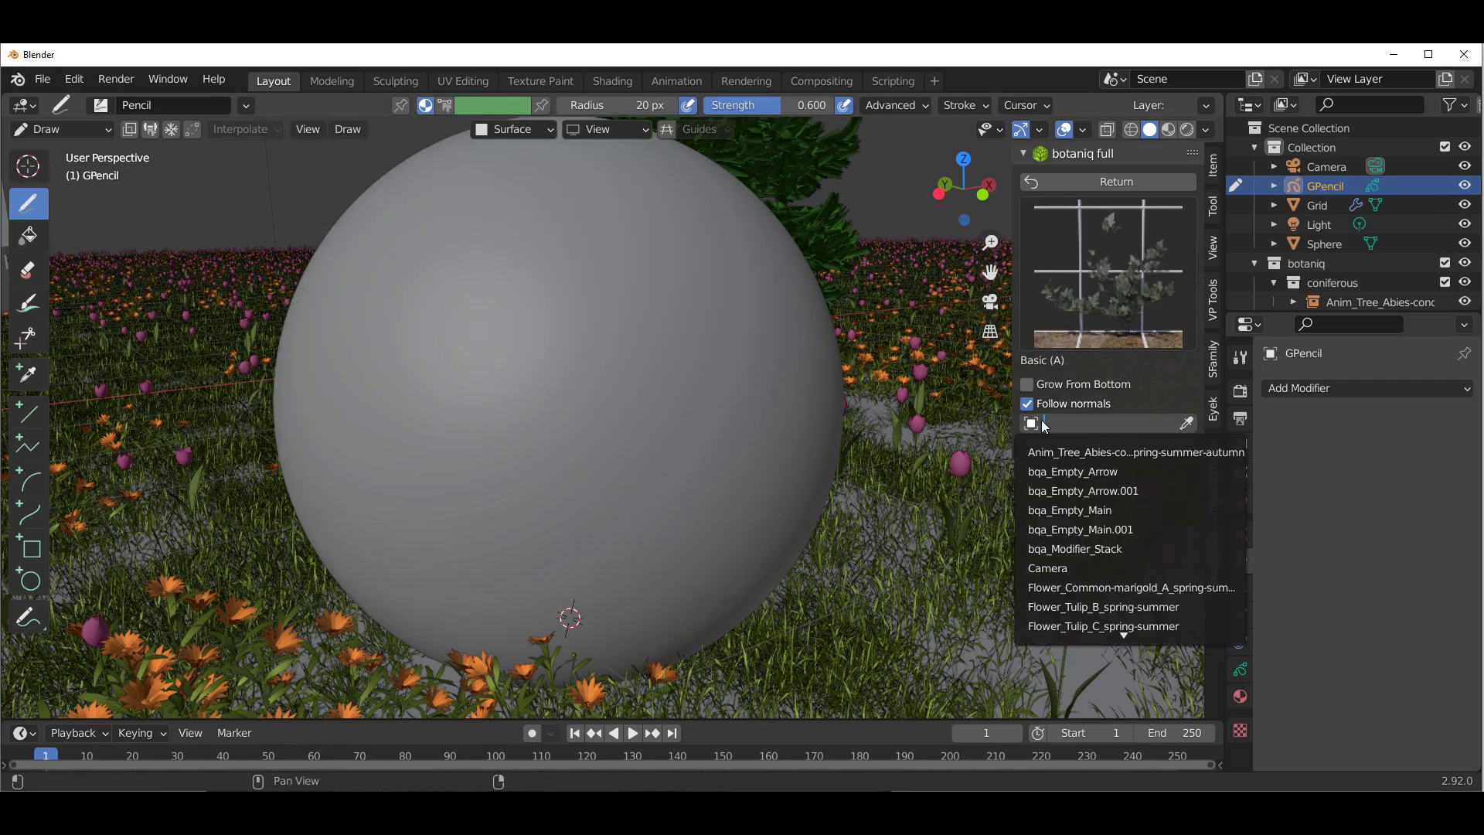
pyautogui.scroll(-20, 1081, 532)
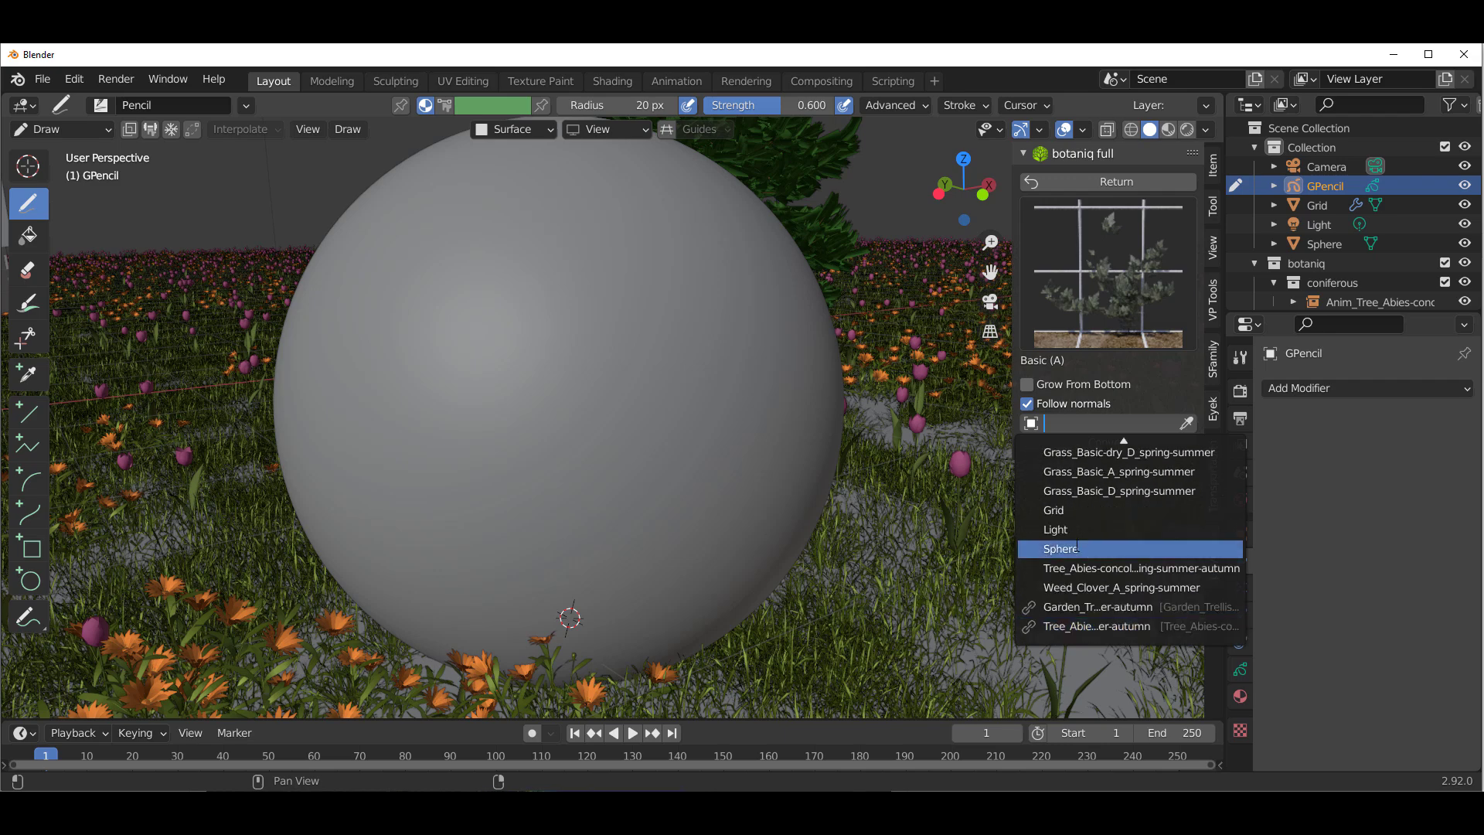
pyautogui.click(1077, 548)
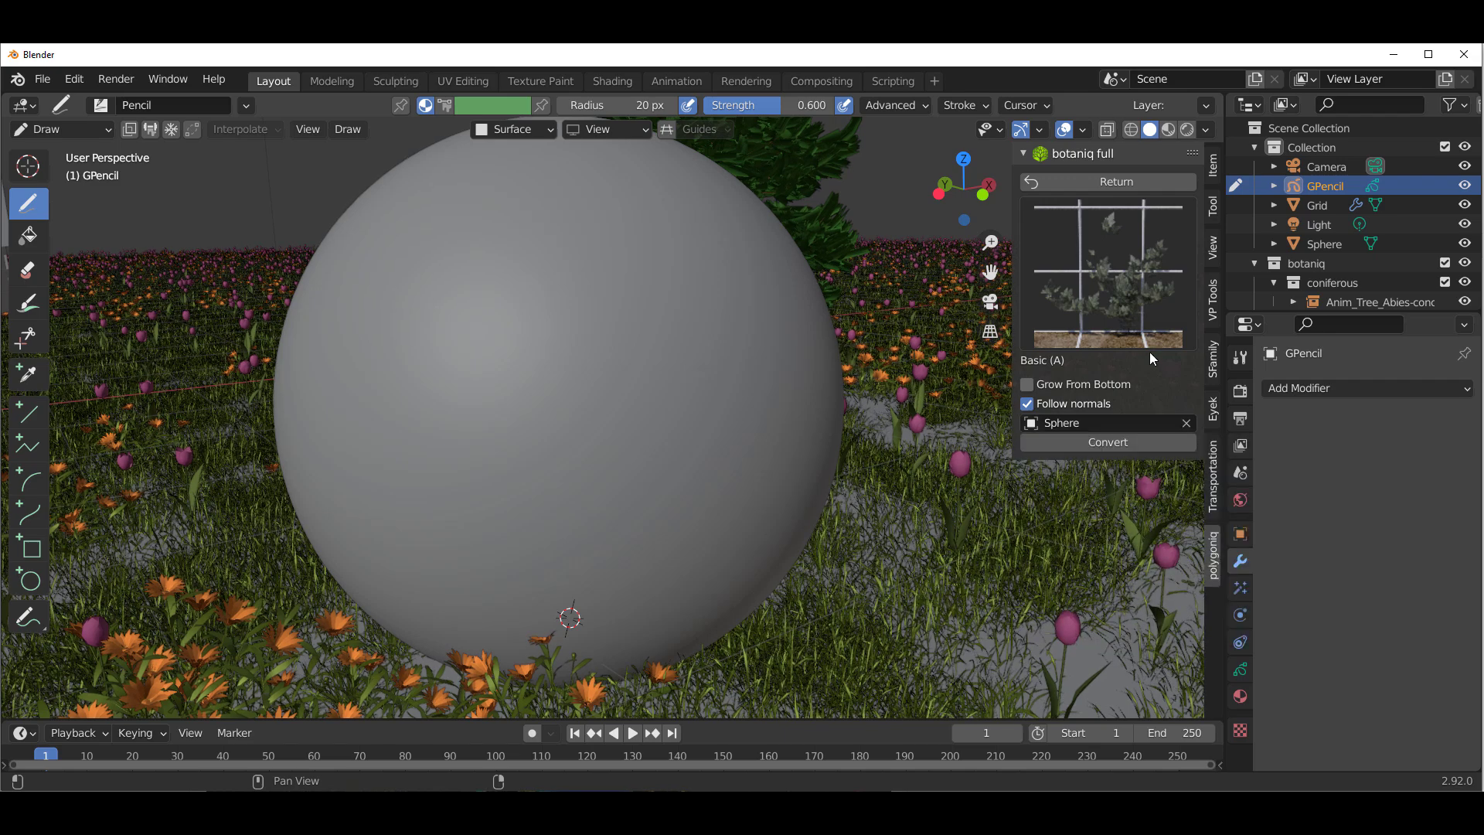
# Step: Draw a winding stroke across the sphere's surface and convert it into a leafy Basic (A) vine
pyautogui.moveTo(444, 507); pyautogui.dragTo(417, 427)
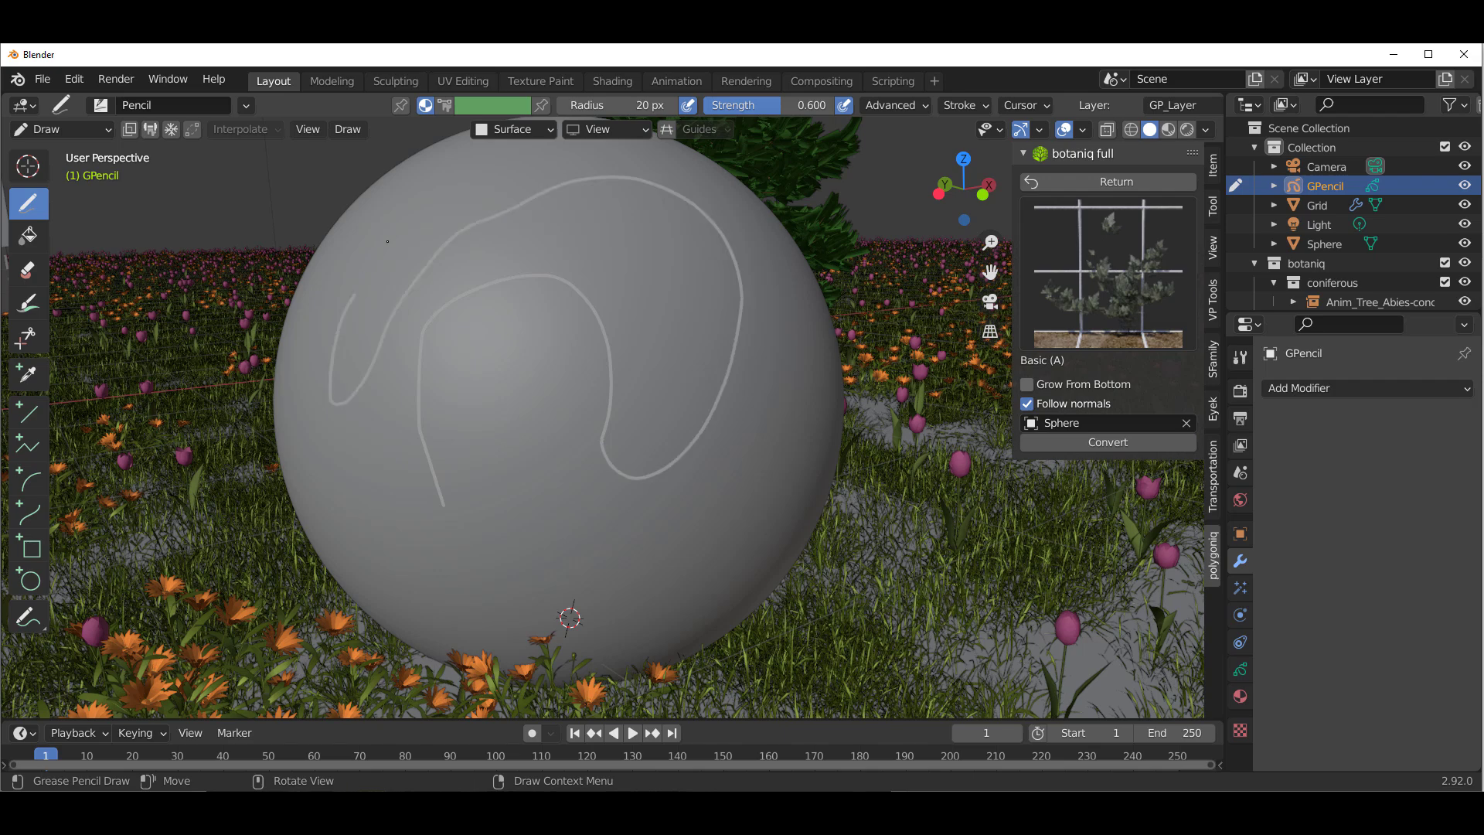
pyautogui.moveTo(457, 306); pyautogui.dragTo(587, 353, button='middle')
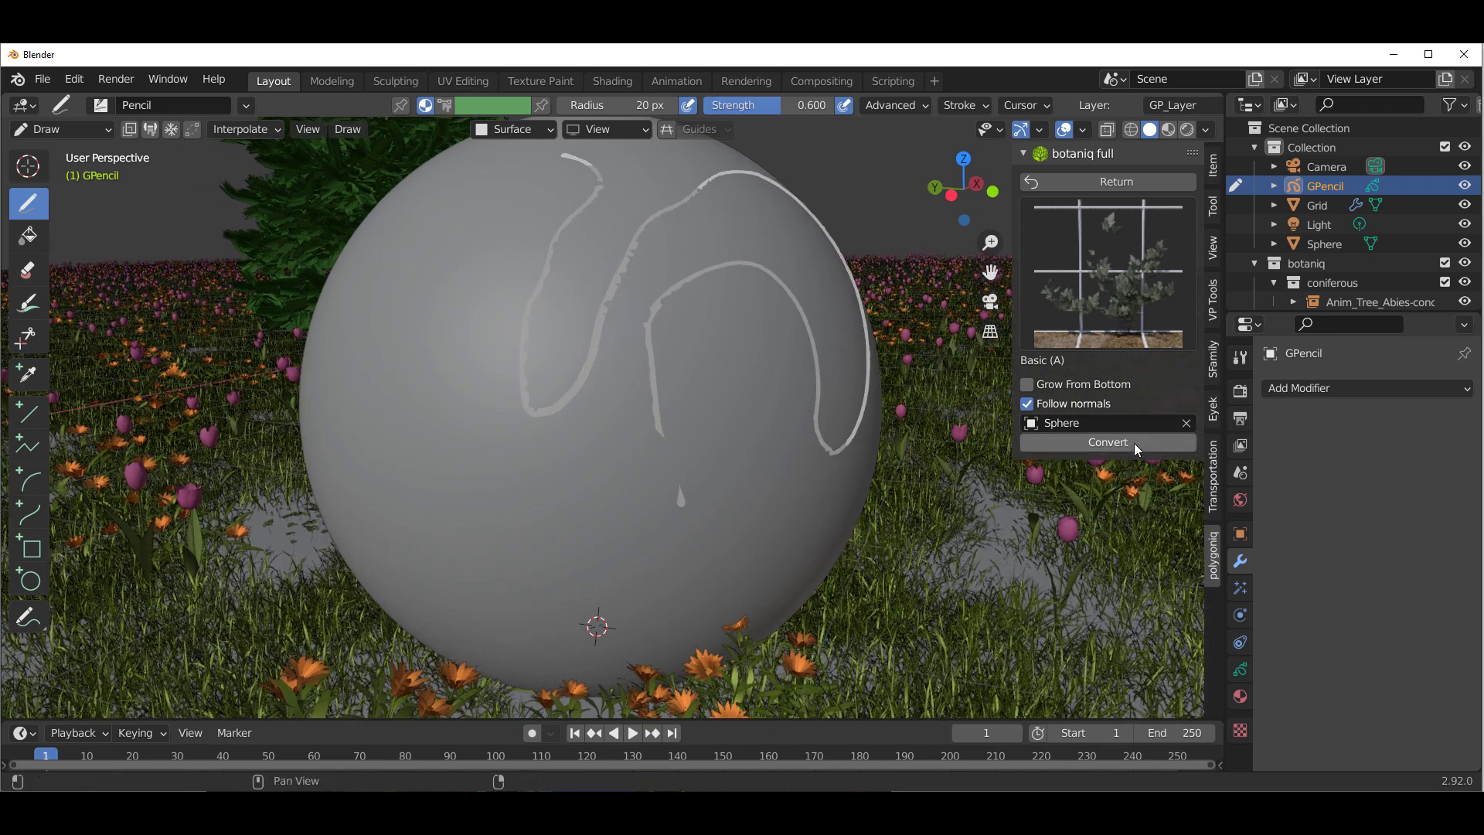
pyautogui.click(1128, 443)
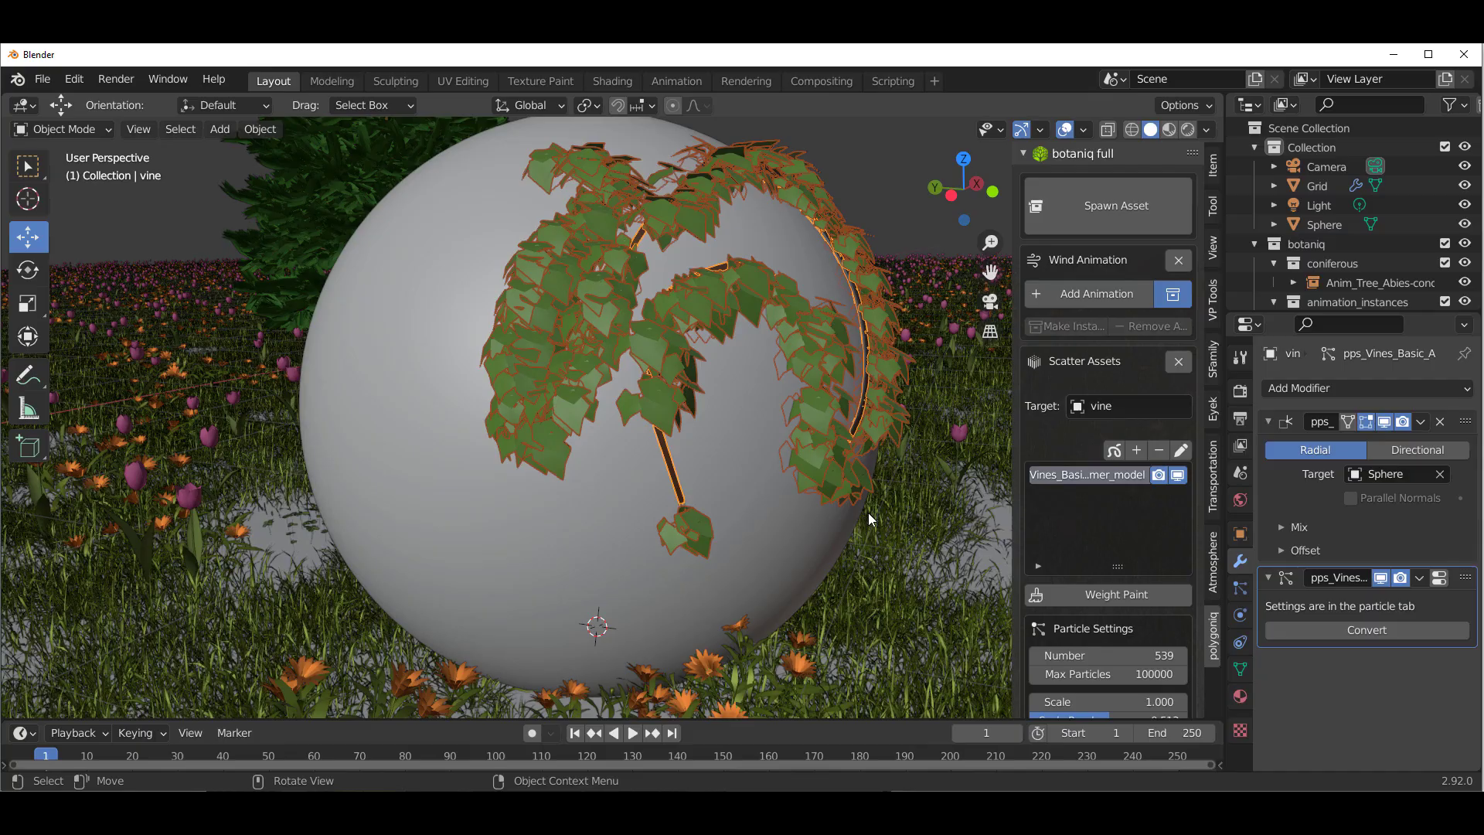
pyautogui.moveTo(755, 458); pyautogui.dragTo(786, 436, button='middle')
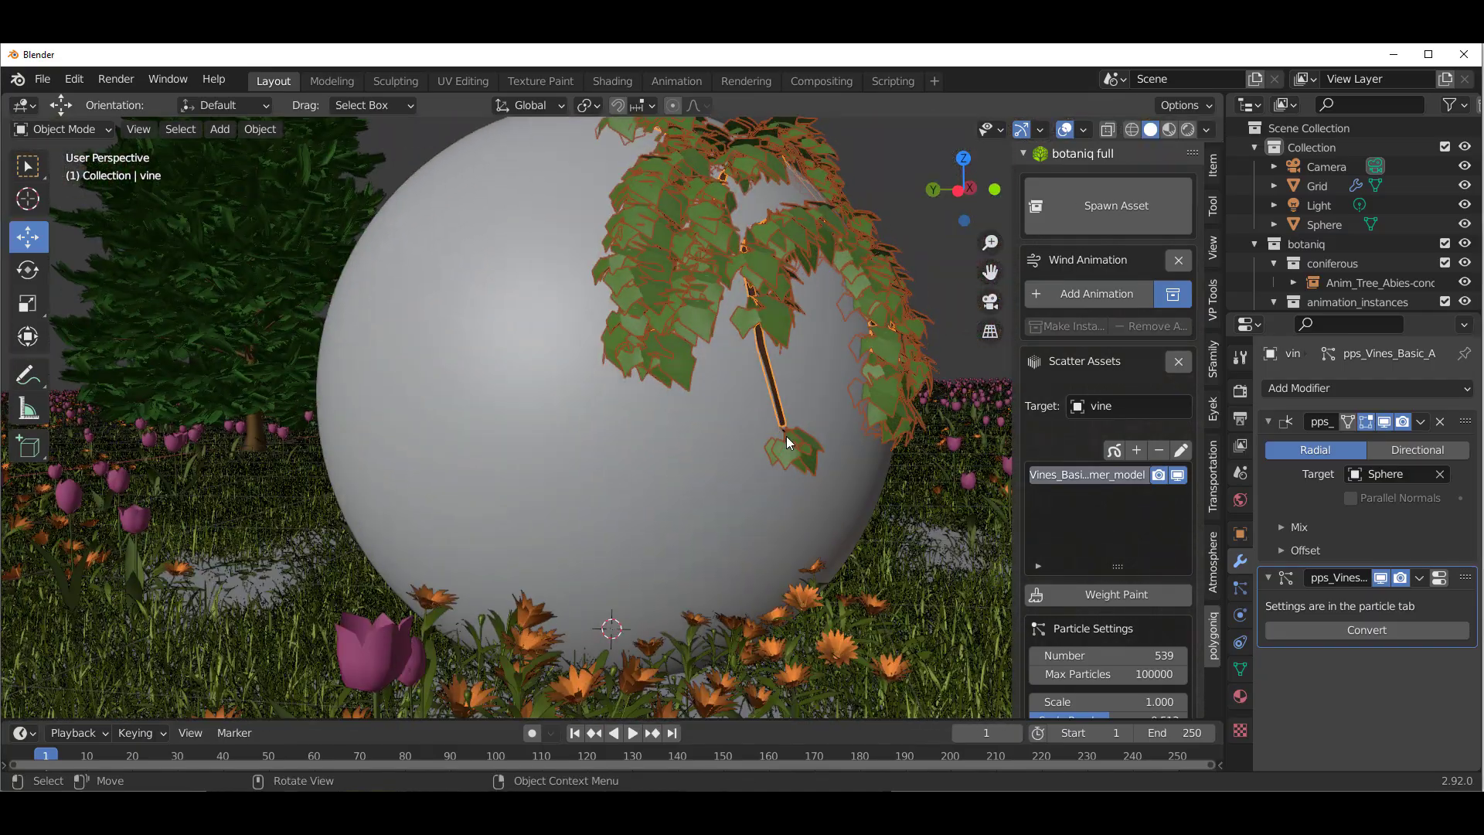
pyautogui.scroll(-5, 786, 437)
pyautogui.moveTo(615, 445); pyautogui.dragTo(680, 446, button='middle')
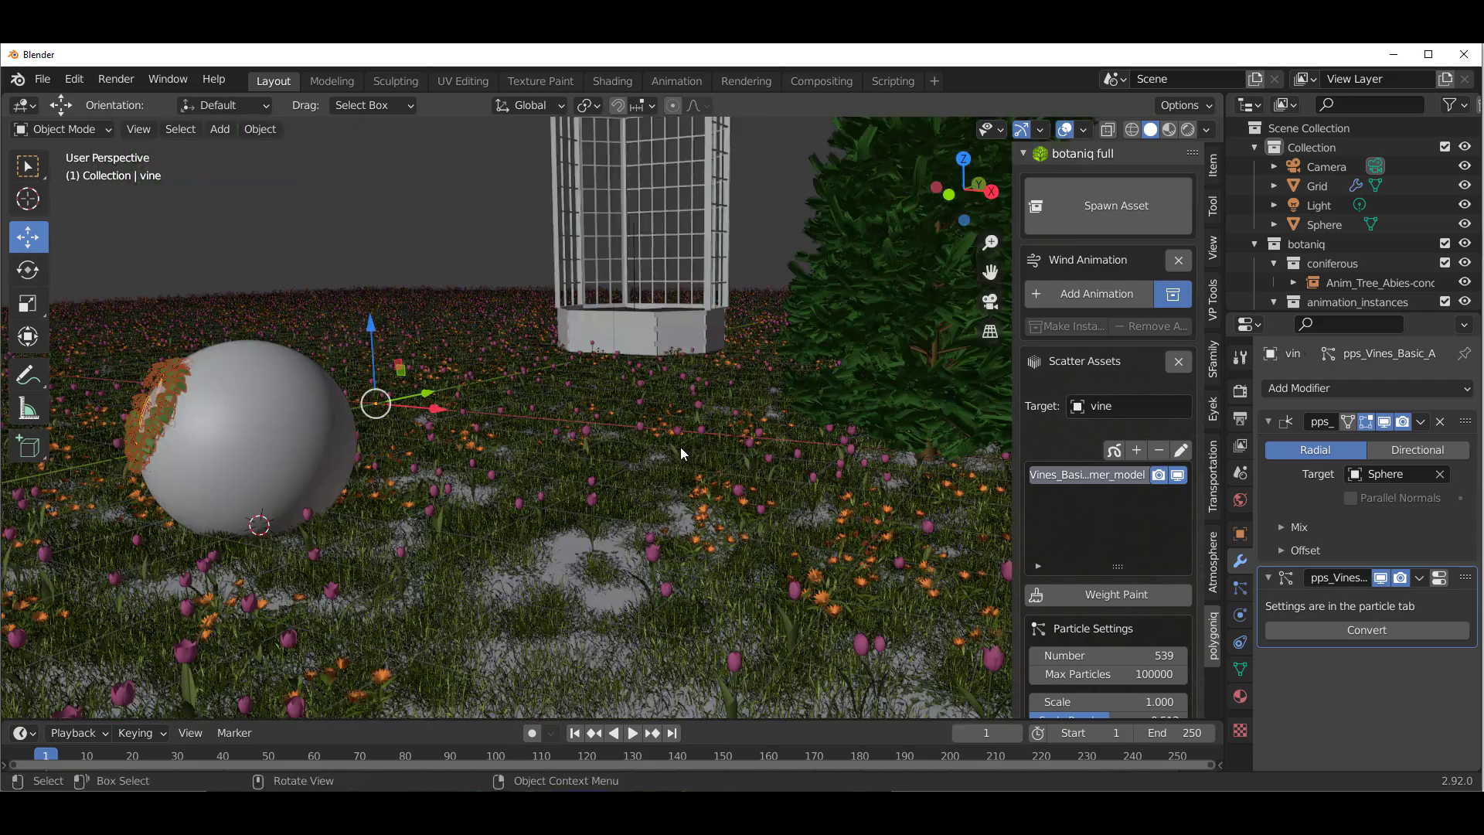
pyautogui.scroll(-4, 523, 406)
pyautogui.moveTo(522, 405); pyautogui.dragTo(580, 426, button='middle')
pyautogui.scroll(3, 422, 459)
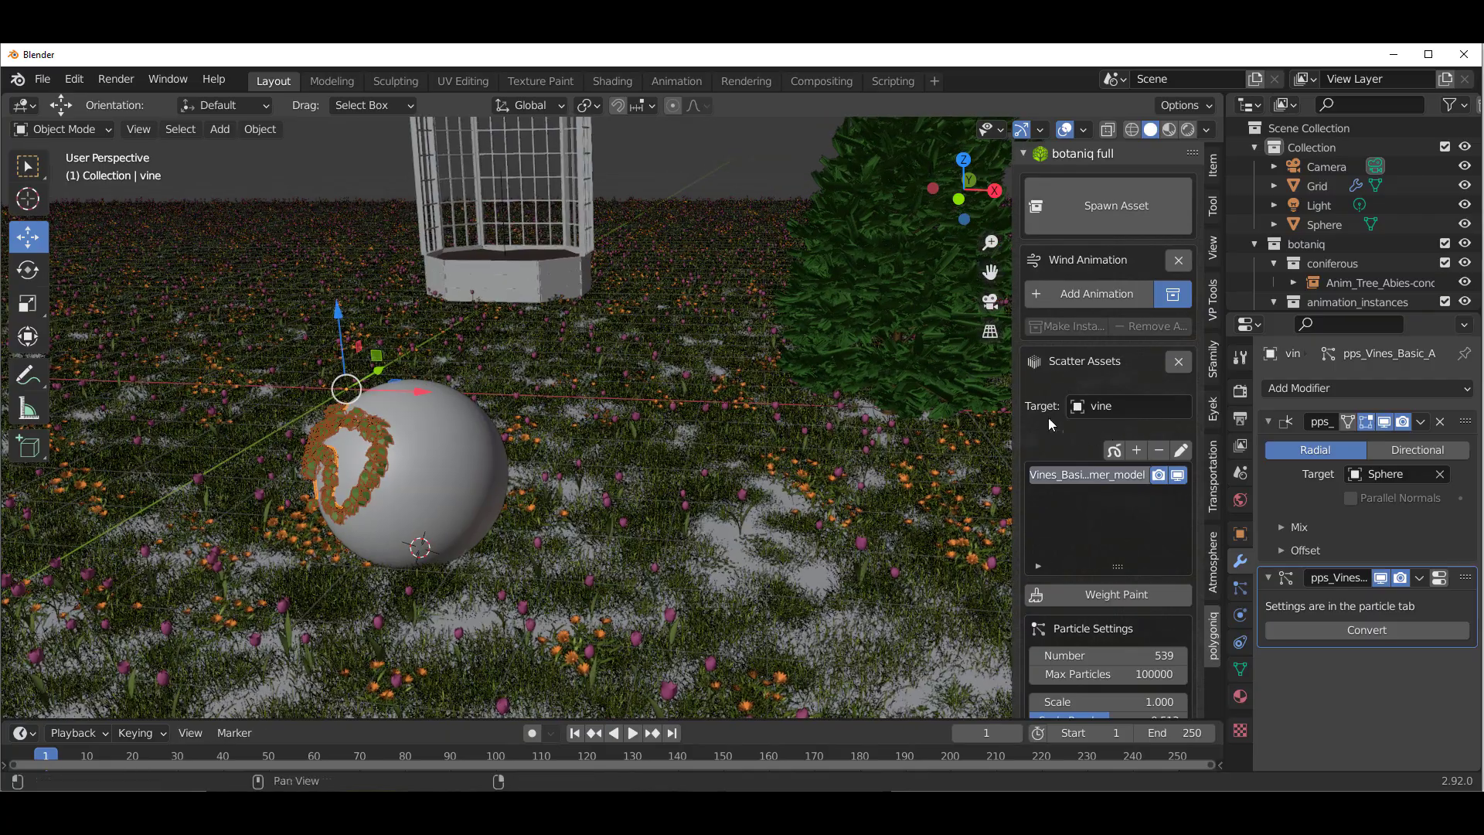
# Step: Switch to the browser and examine the botaniq product page on Blender Market and polygoniq's other products
pyautogui.click(1393, 54)
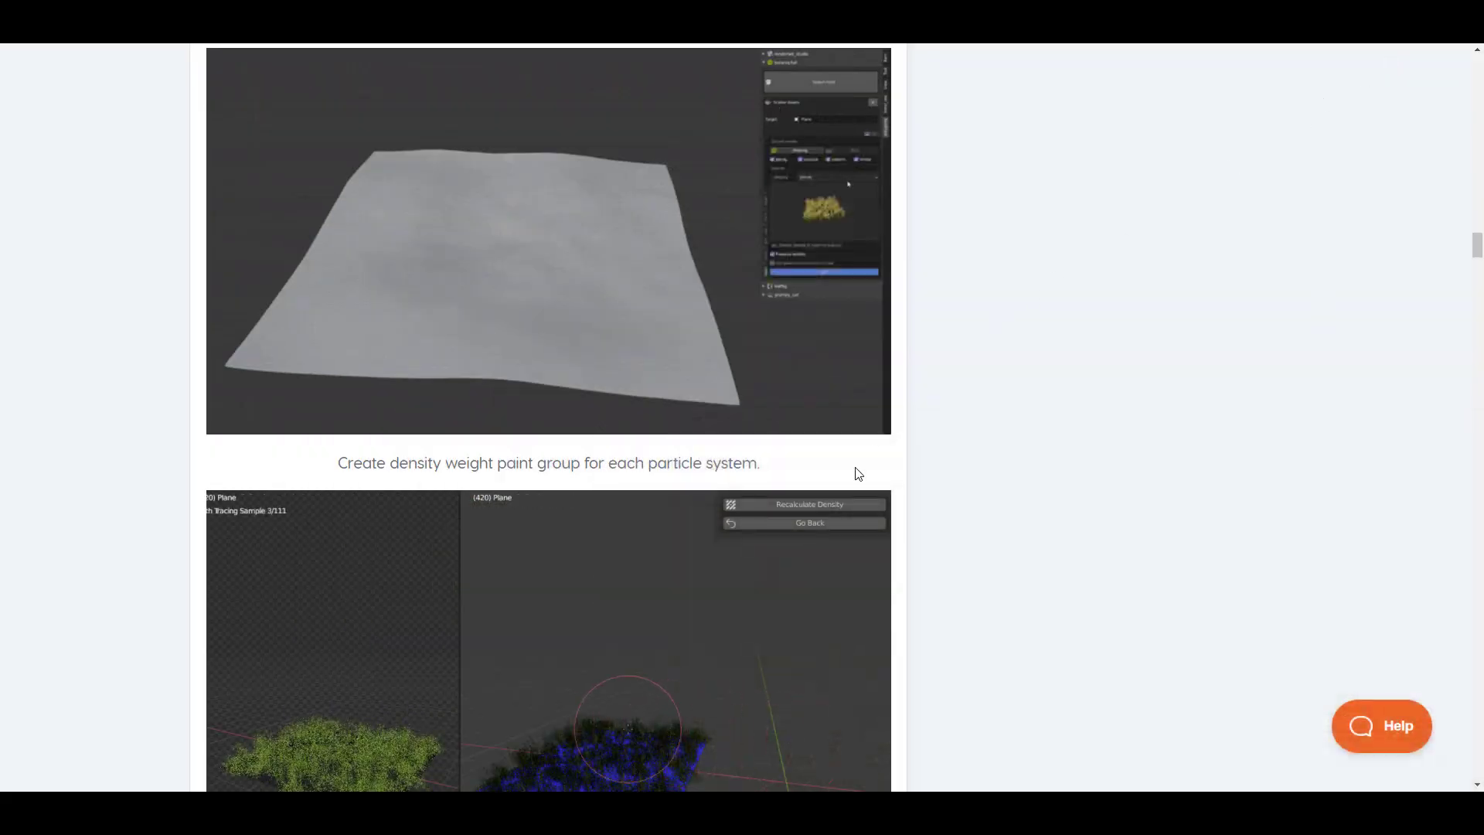
pyautogui.scroll(6, 979, 473)
pyautogui.scroll(15, 980, 474)
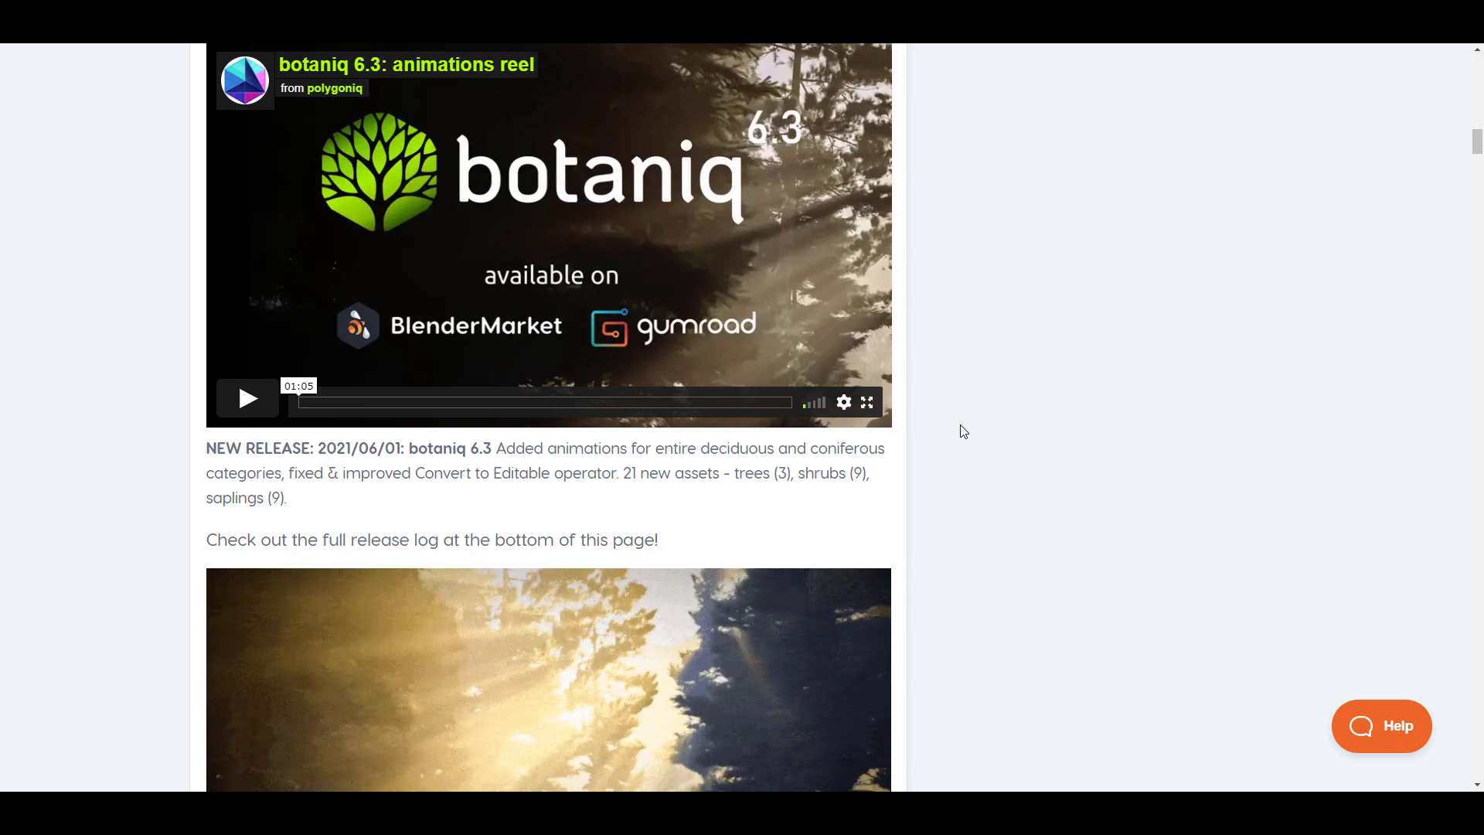
pyautogui.scroll(10, 964, 431)
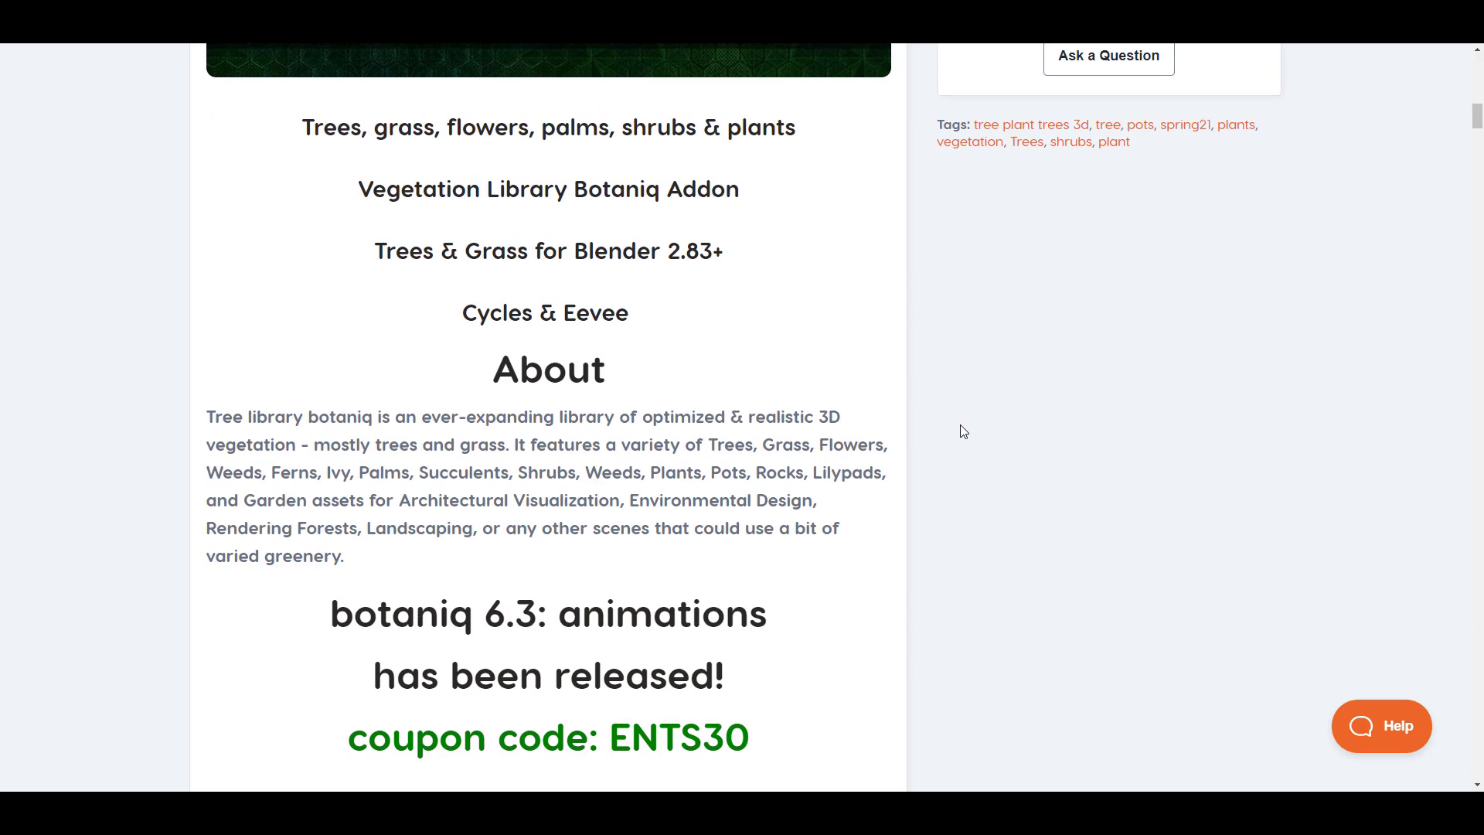
pyautogui.scroll(10, 963, 430)
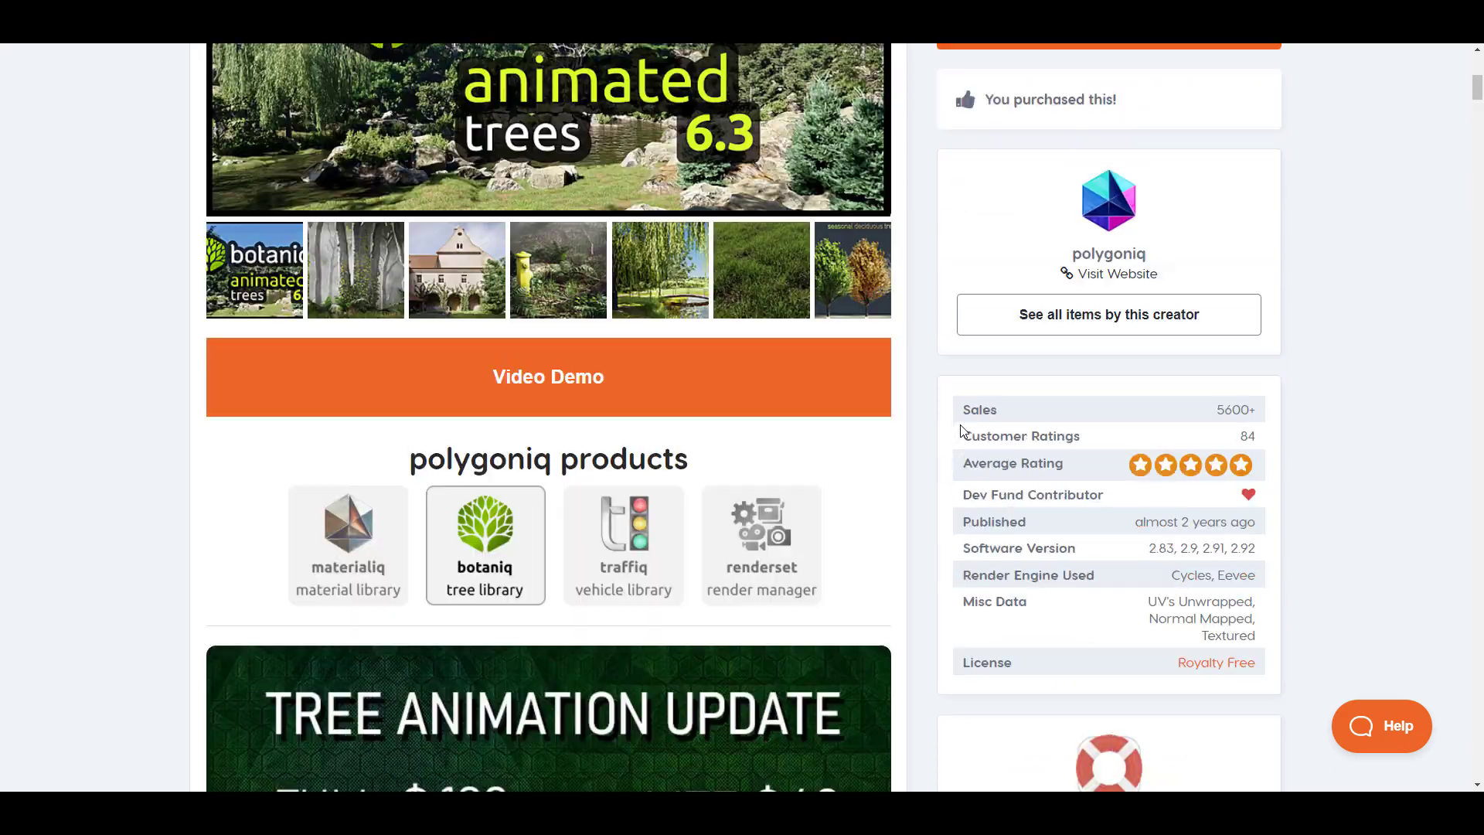
pyautogui.scroll(5, 931, 441)
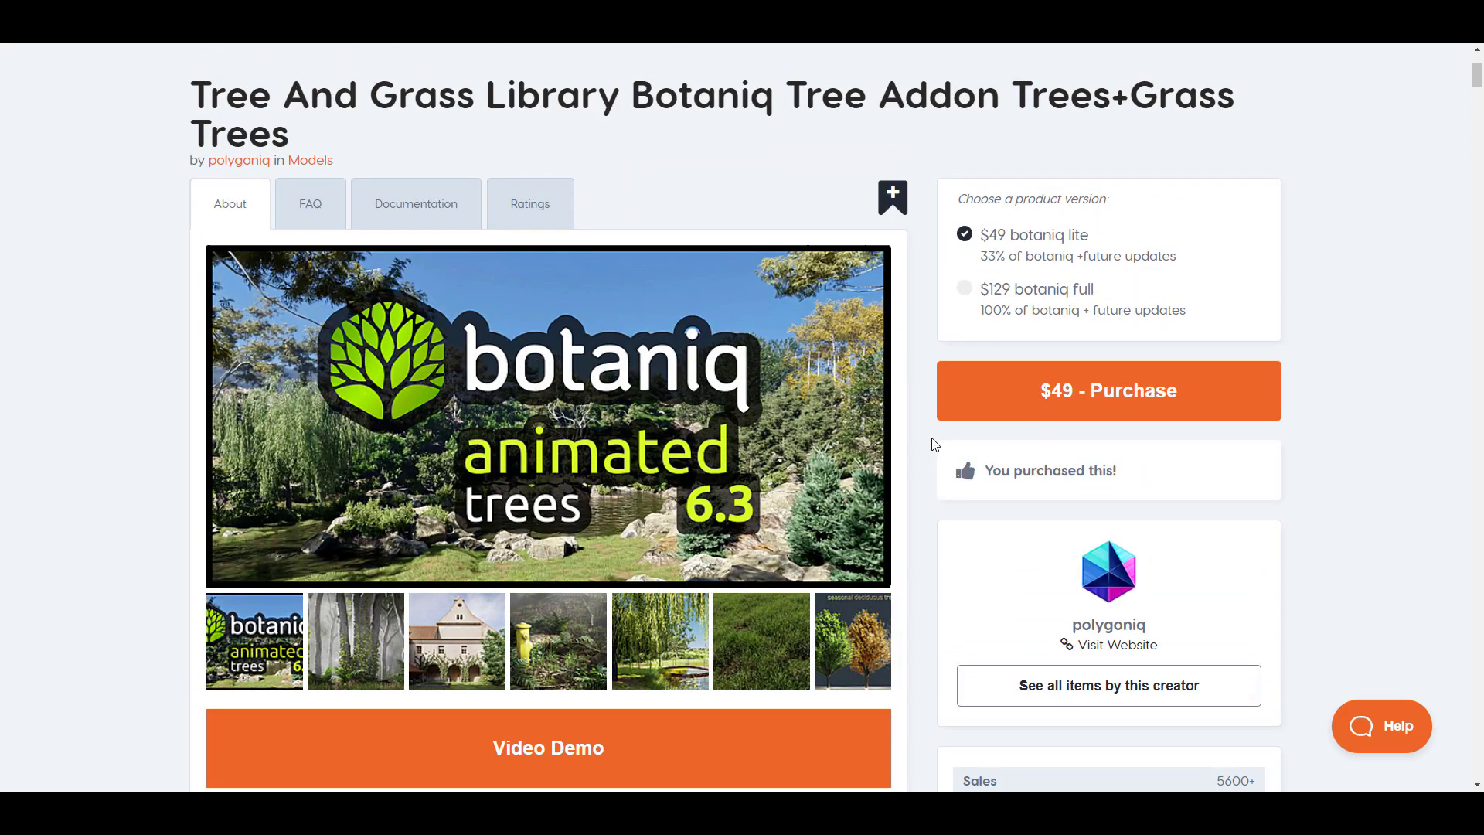
pyautogui.scroll(-7, 933, 443)
pyautogui.scroll(-7, 933, 443)
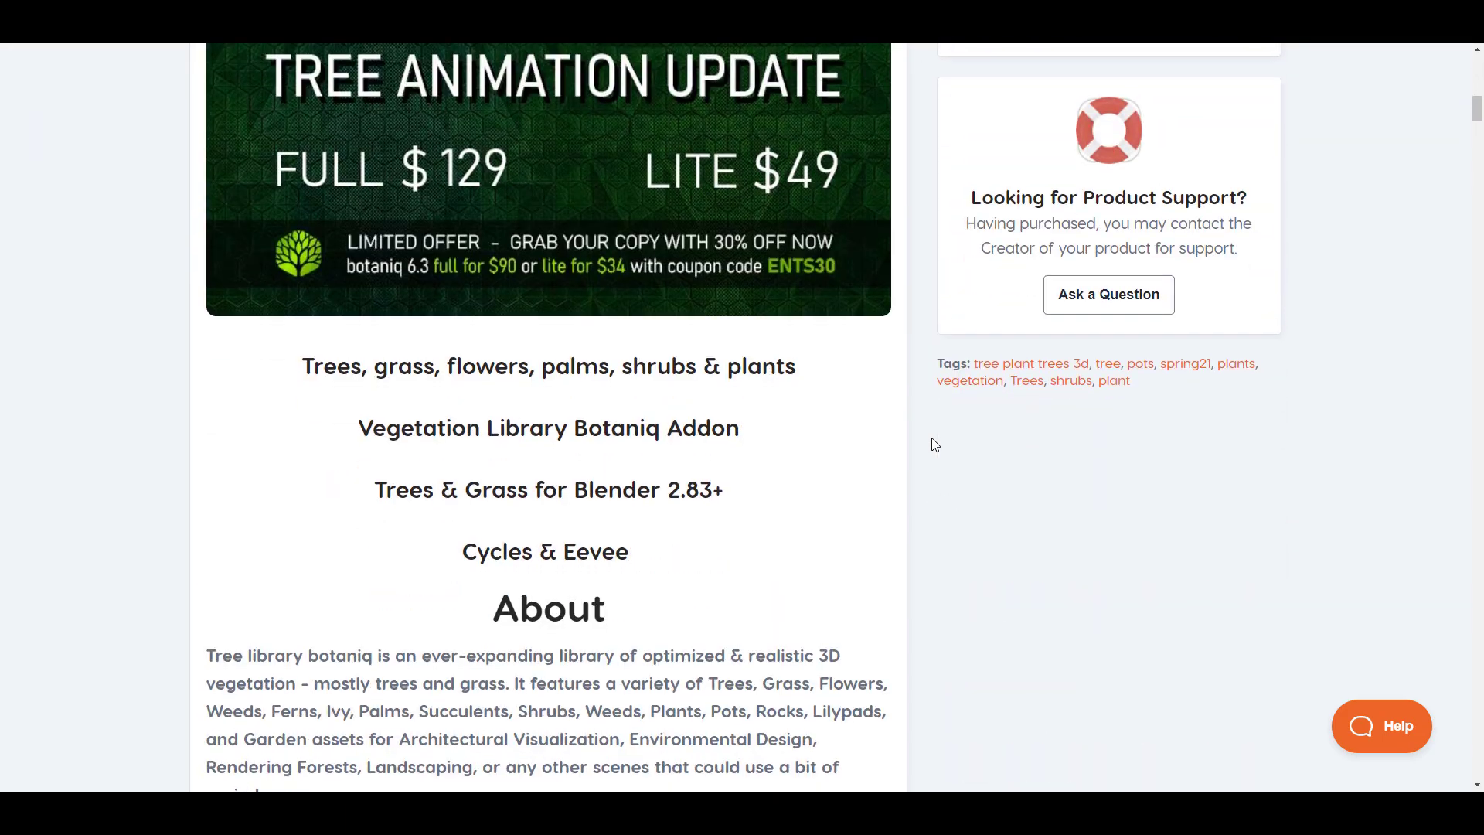
pyautogui.scroll(-9, 934, 444)
pyautogui.scroll(7, 935, 445)
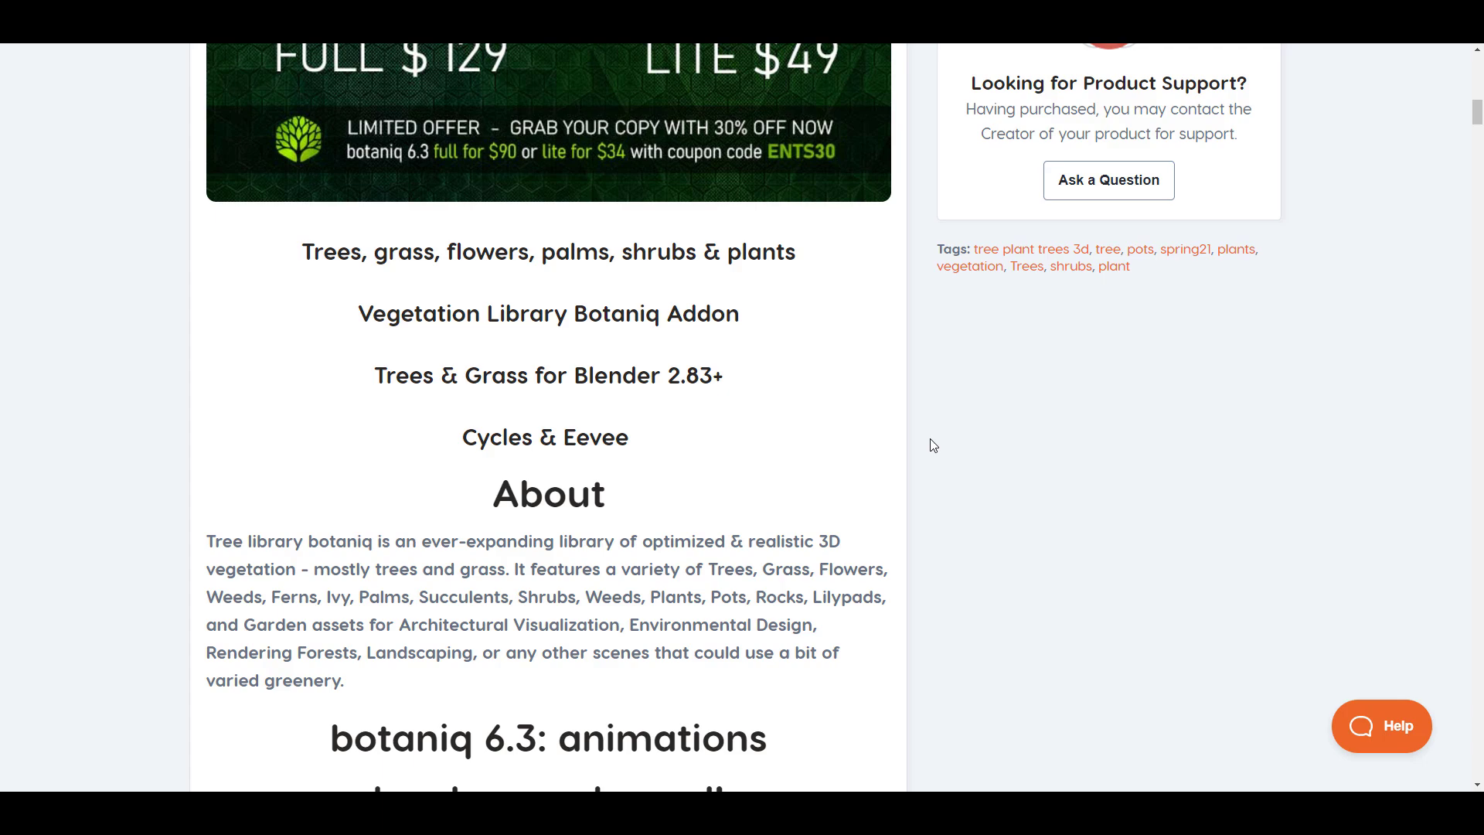
pyautogui.scroll(8, 855, 385)
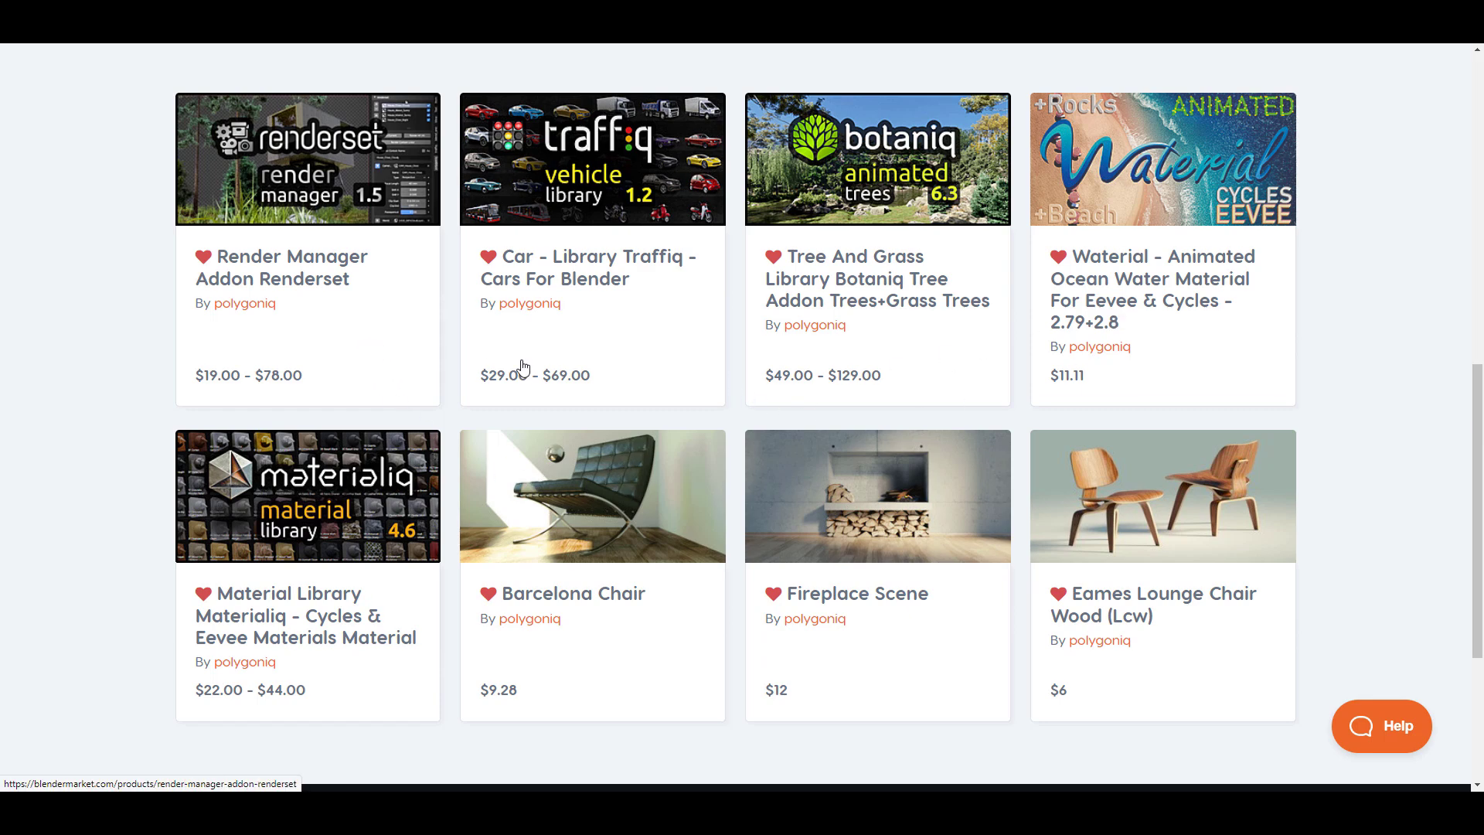
pyautogui.scroll(4, 522, 366)
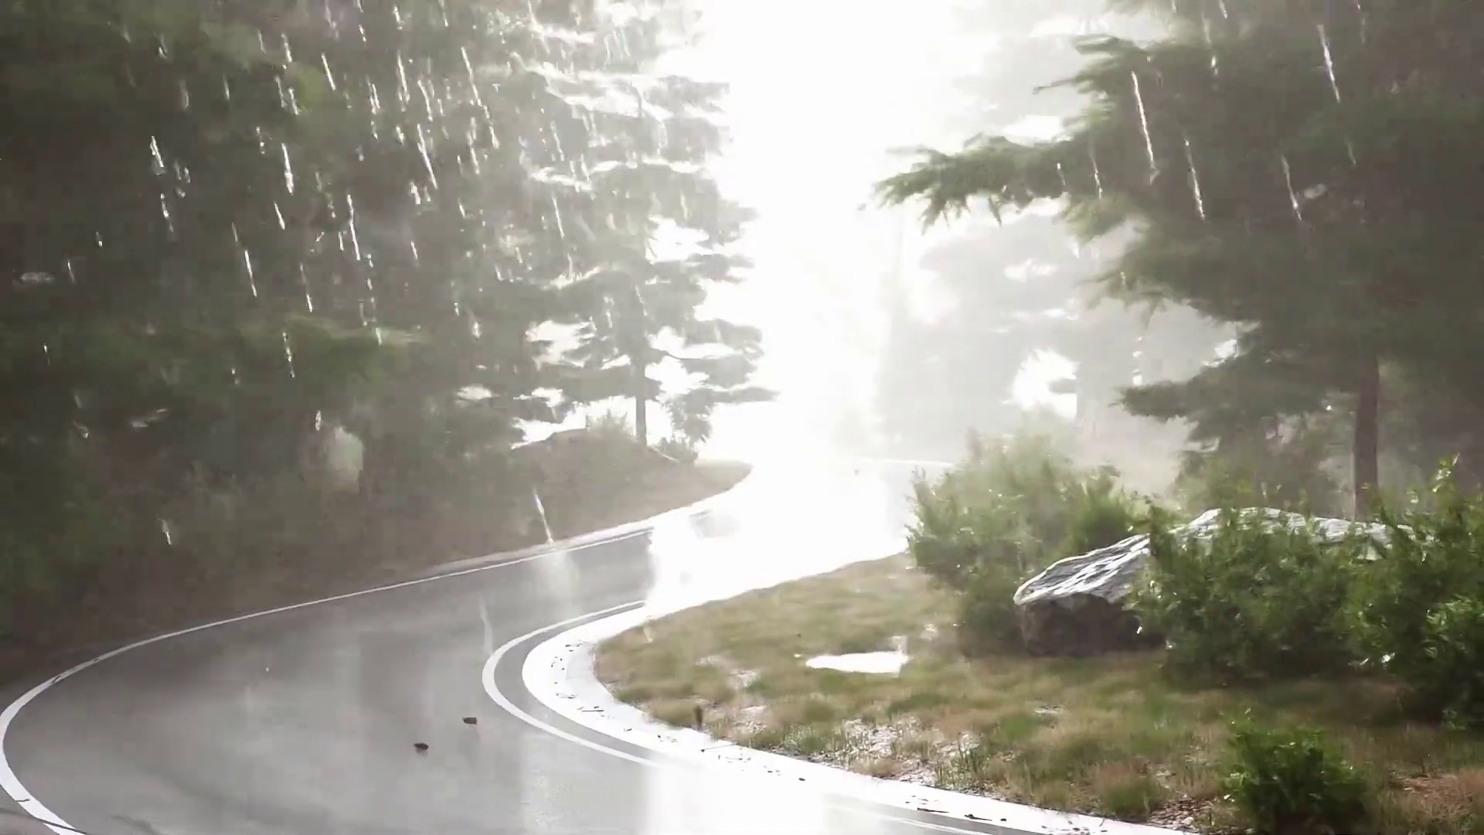